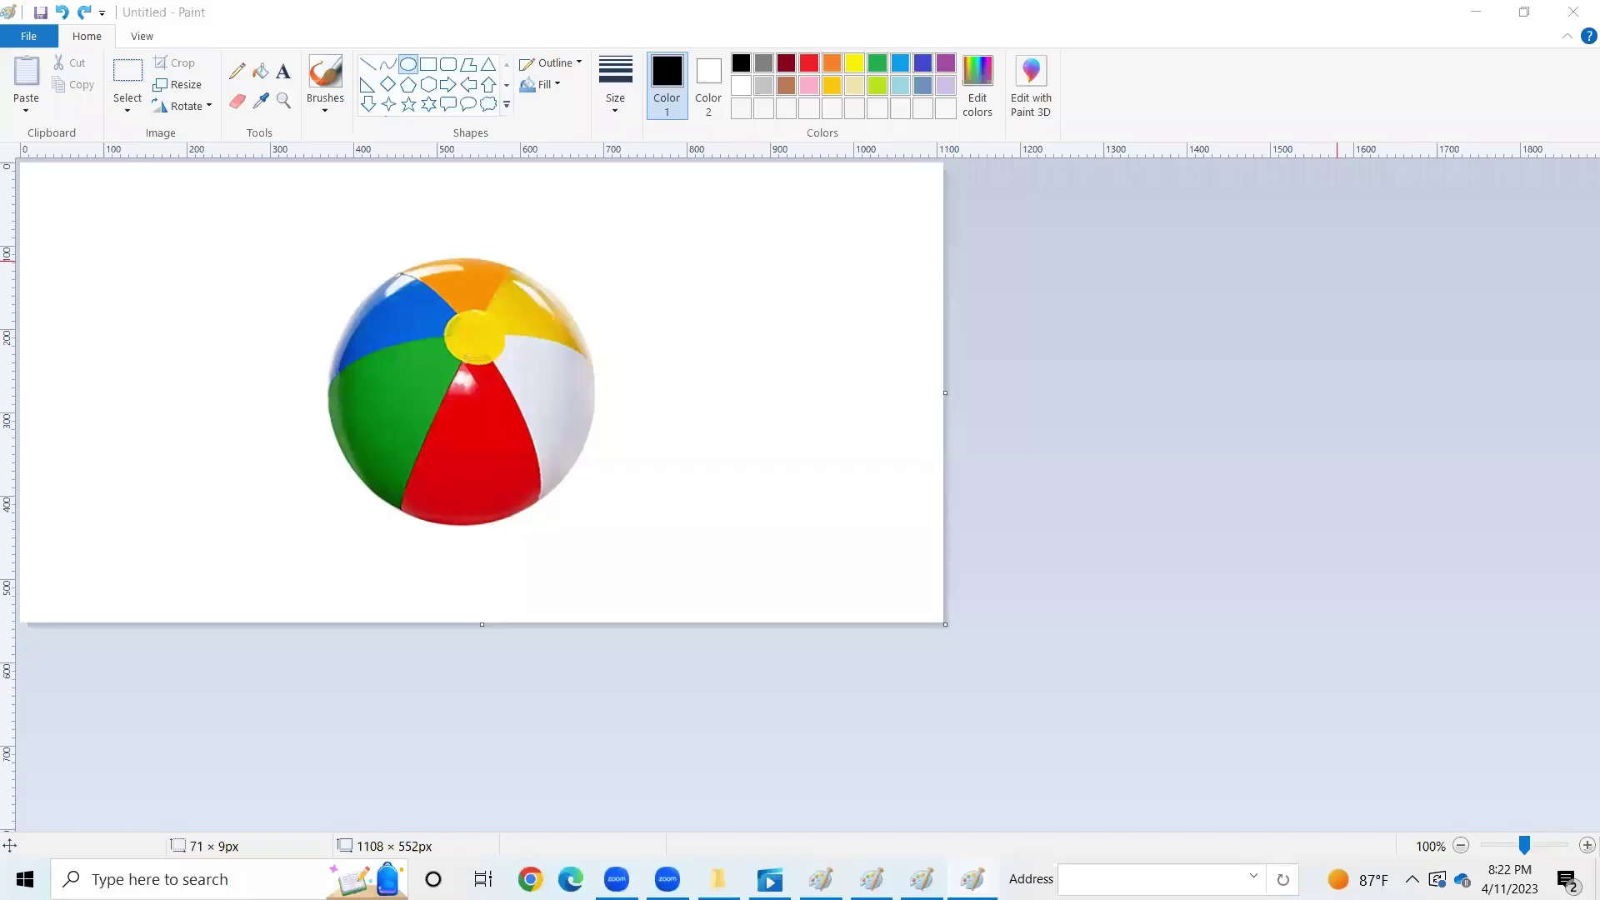
Step: Draw an 8px black oval outline over the beach ball
key(XF86AudioRaiseVolume)
key(XF86AudioRaiseVolume)
key(XF86AudioRaiseVolume)
key(XF86AudioRaiseVolume)
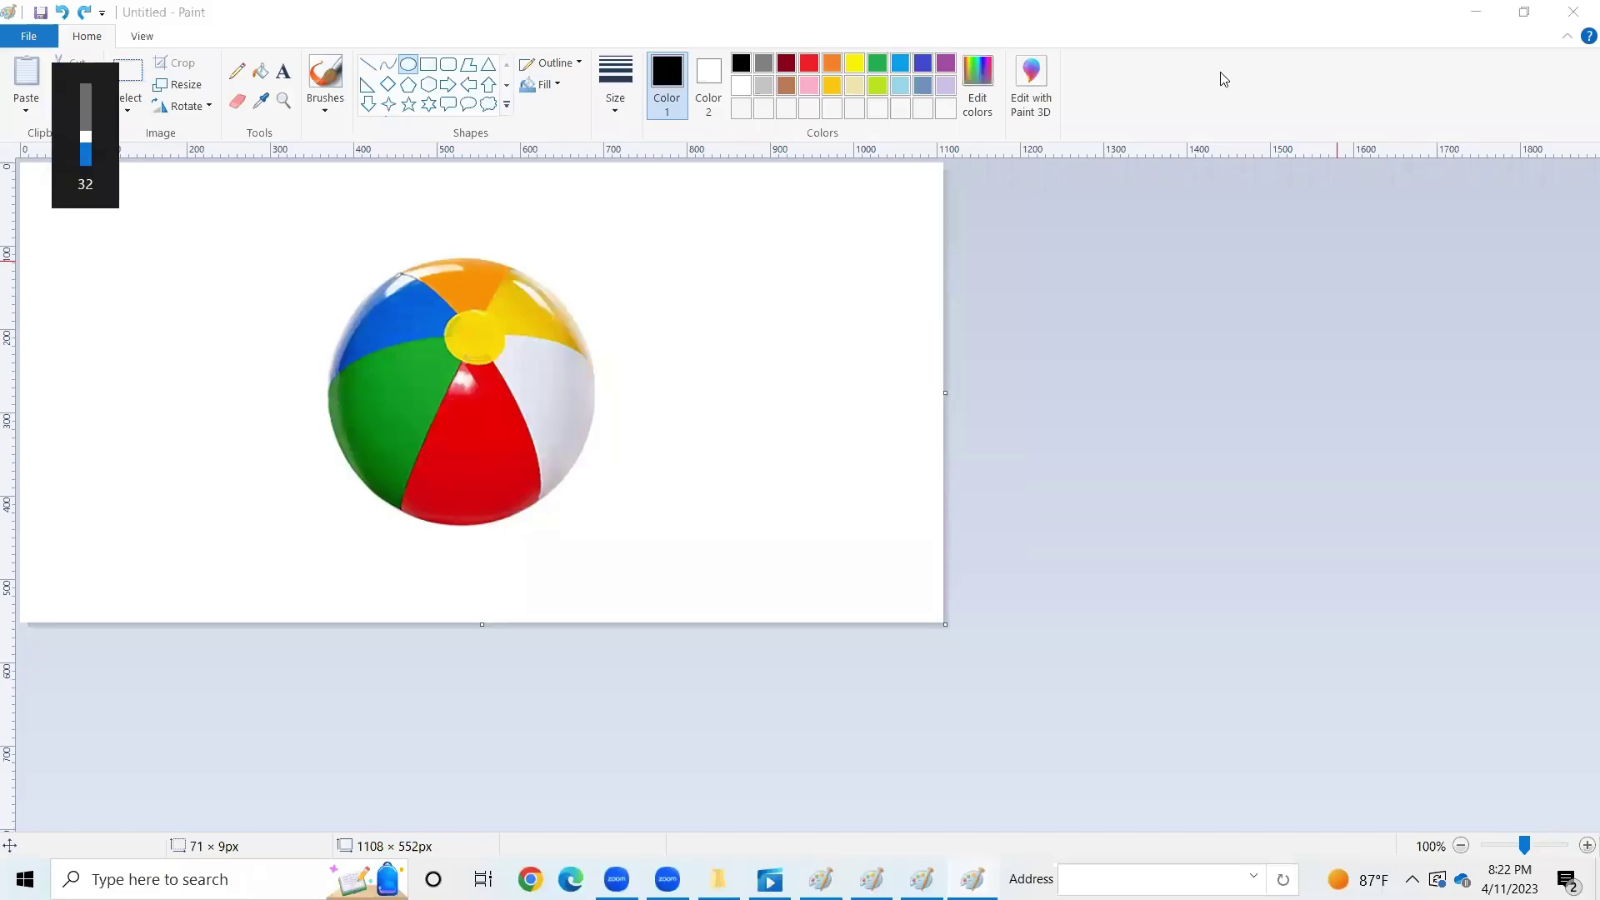
key(XF86AudioRaiseVolume)
key(XF86AudioRaiseVolume)
key(XF86AudioRaiseVolume)
key(XF86AudioRaiseVolume)
key(XF86AudioRaiseVolume)
key(XF86AudioRaiseVolume)
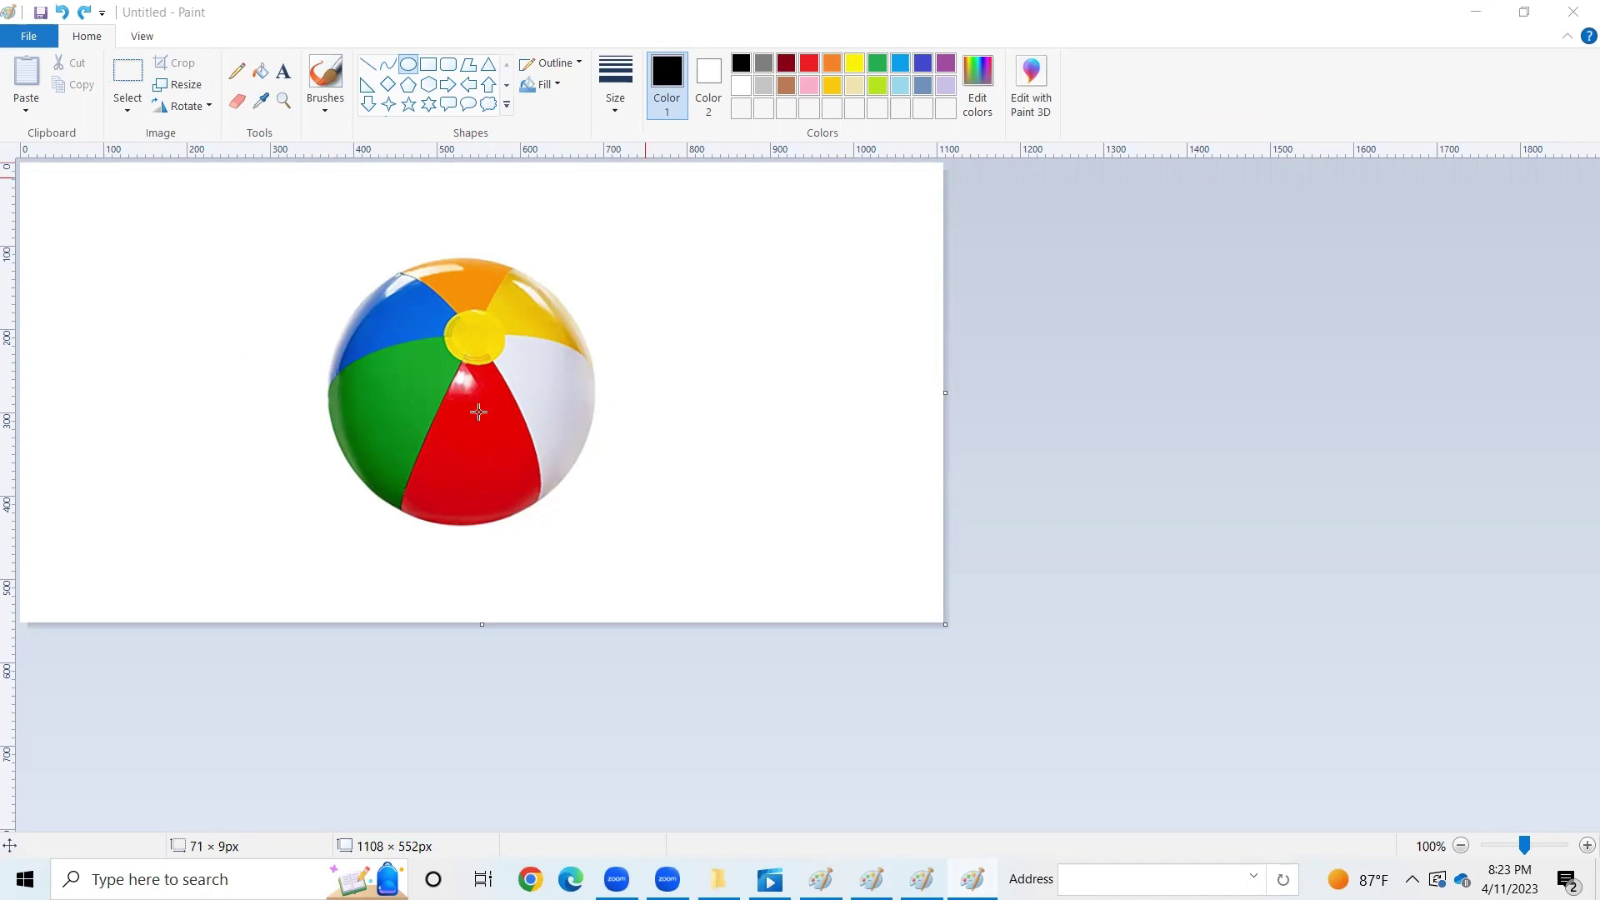
click(409, 65)
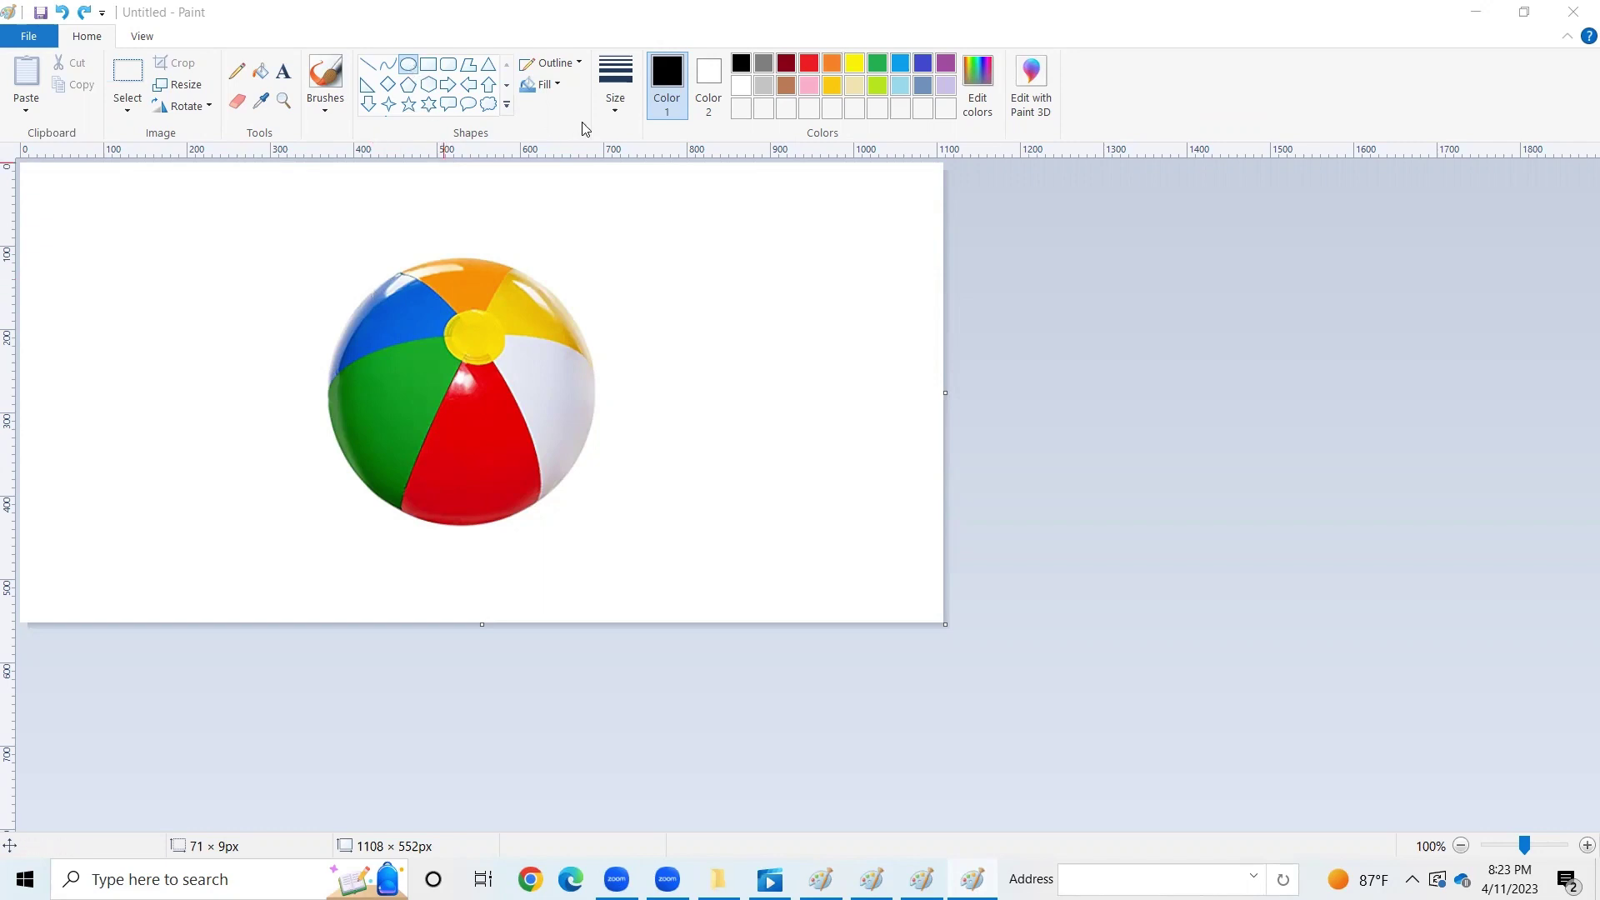
click(615, 88)
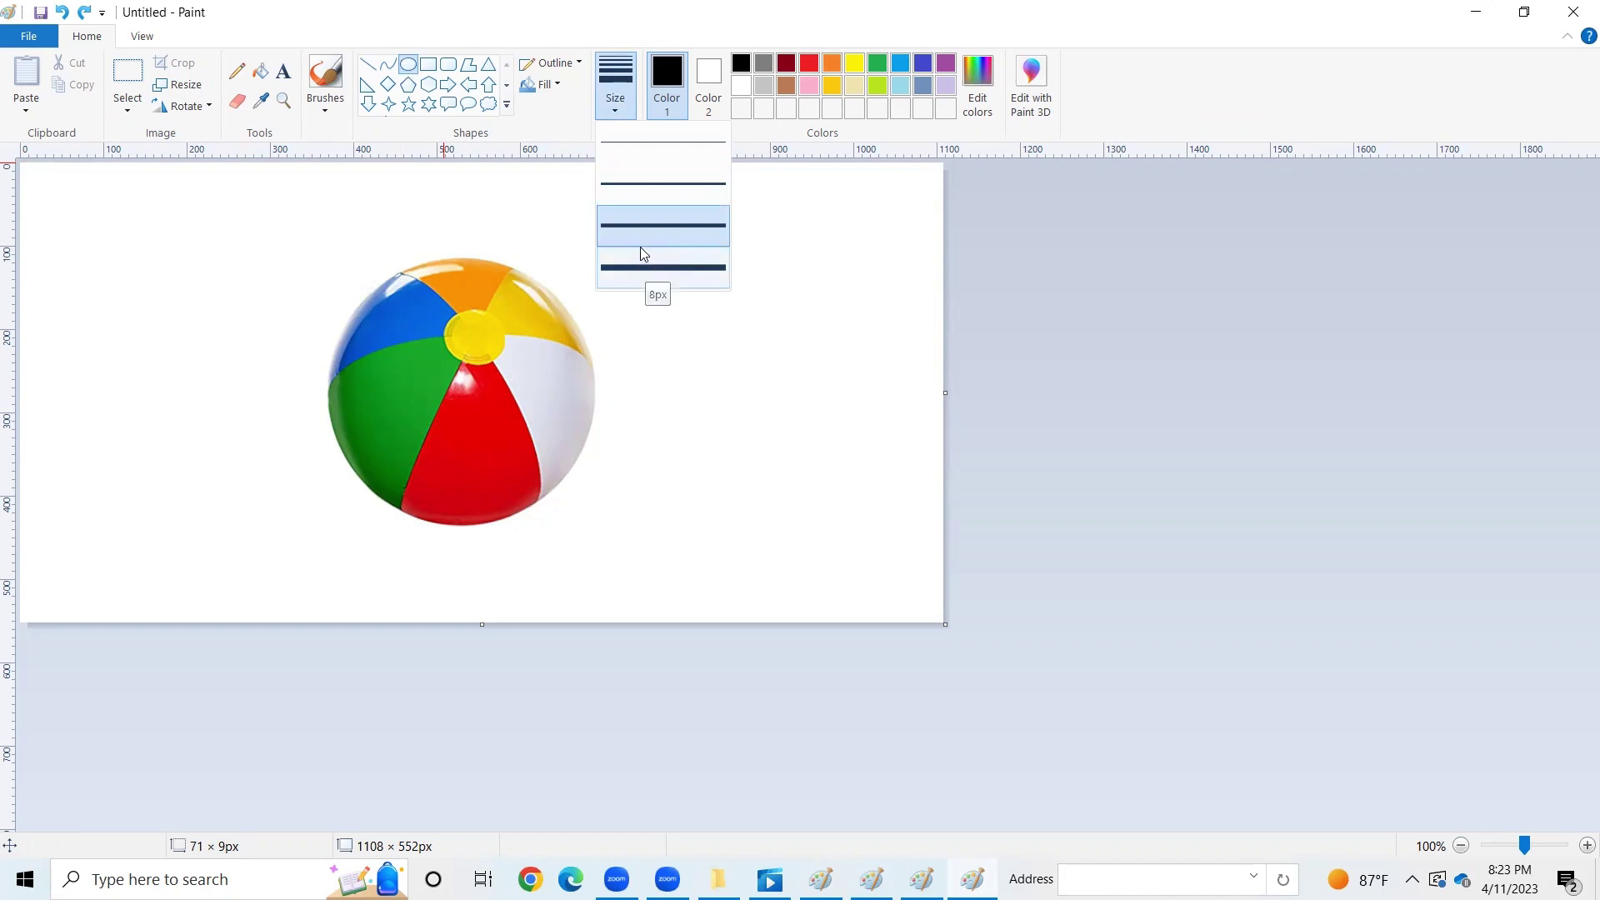
click(426, 233)
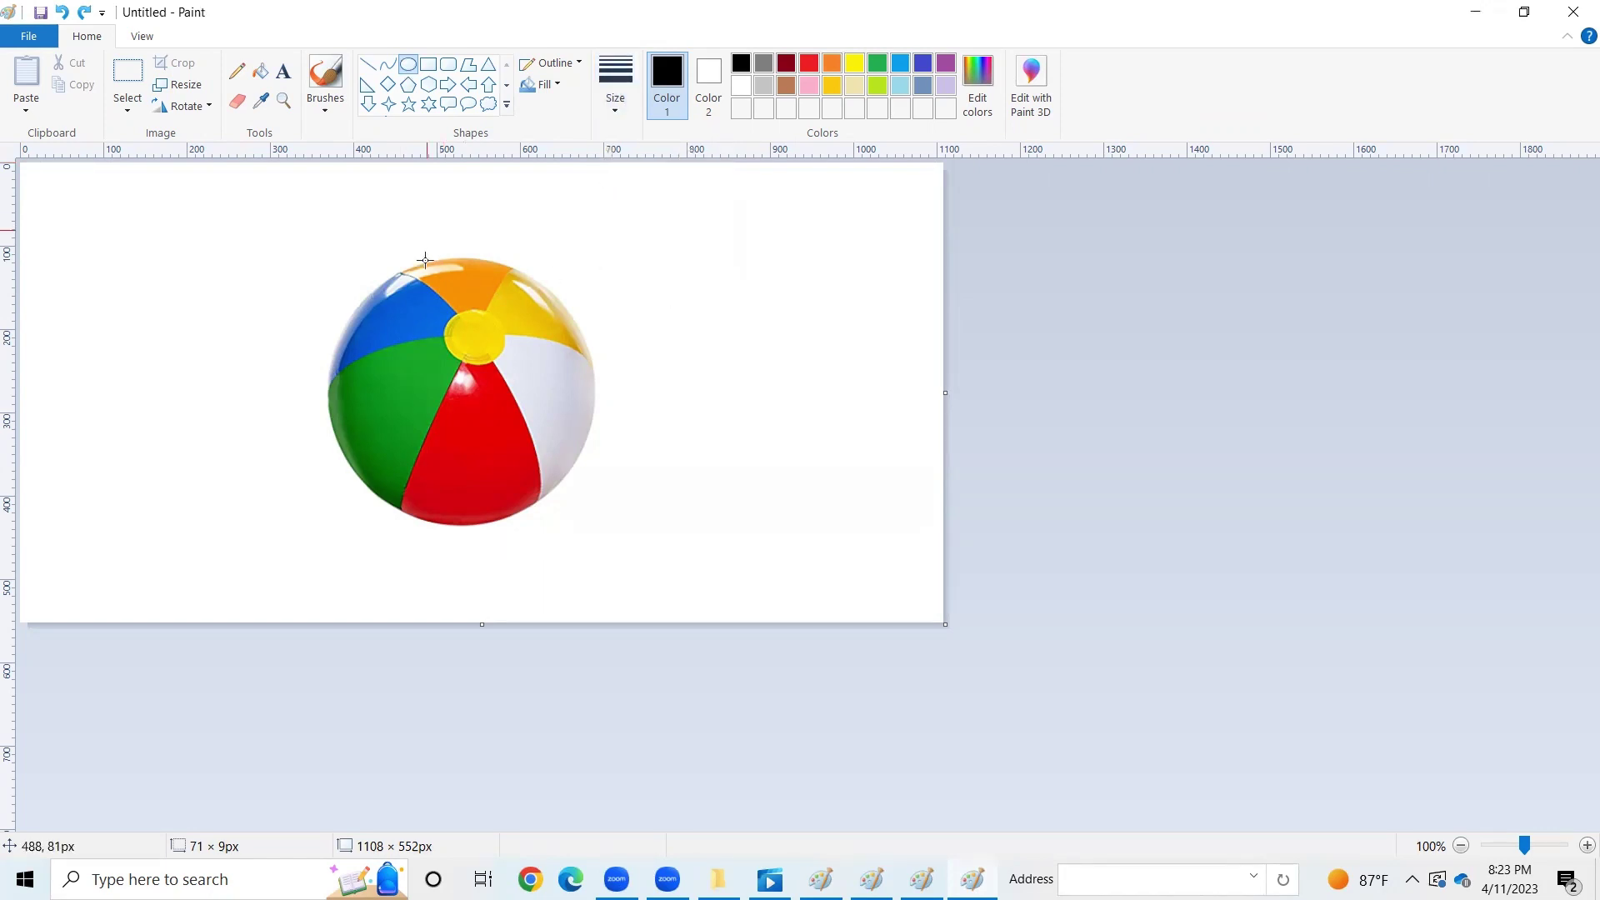
mouse_move(403, 273)
mouse_down()
mouse_move(615, 505)
mouse_move(660, 520)
mouse_up()
Step: Fit the oval to the ball and add a small ring around the yellow centre
drag(455, 345, 380, 329)
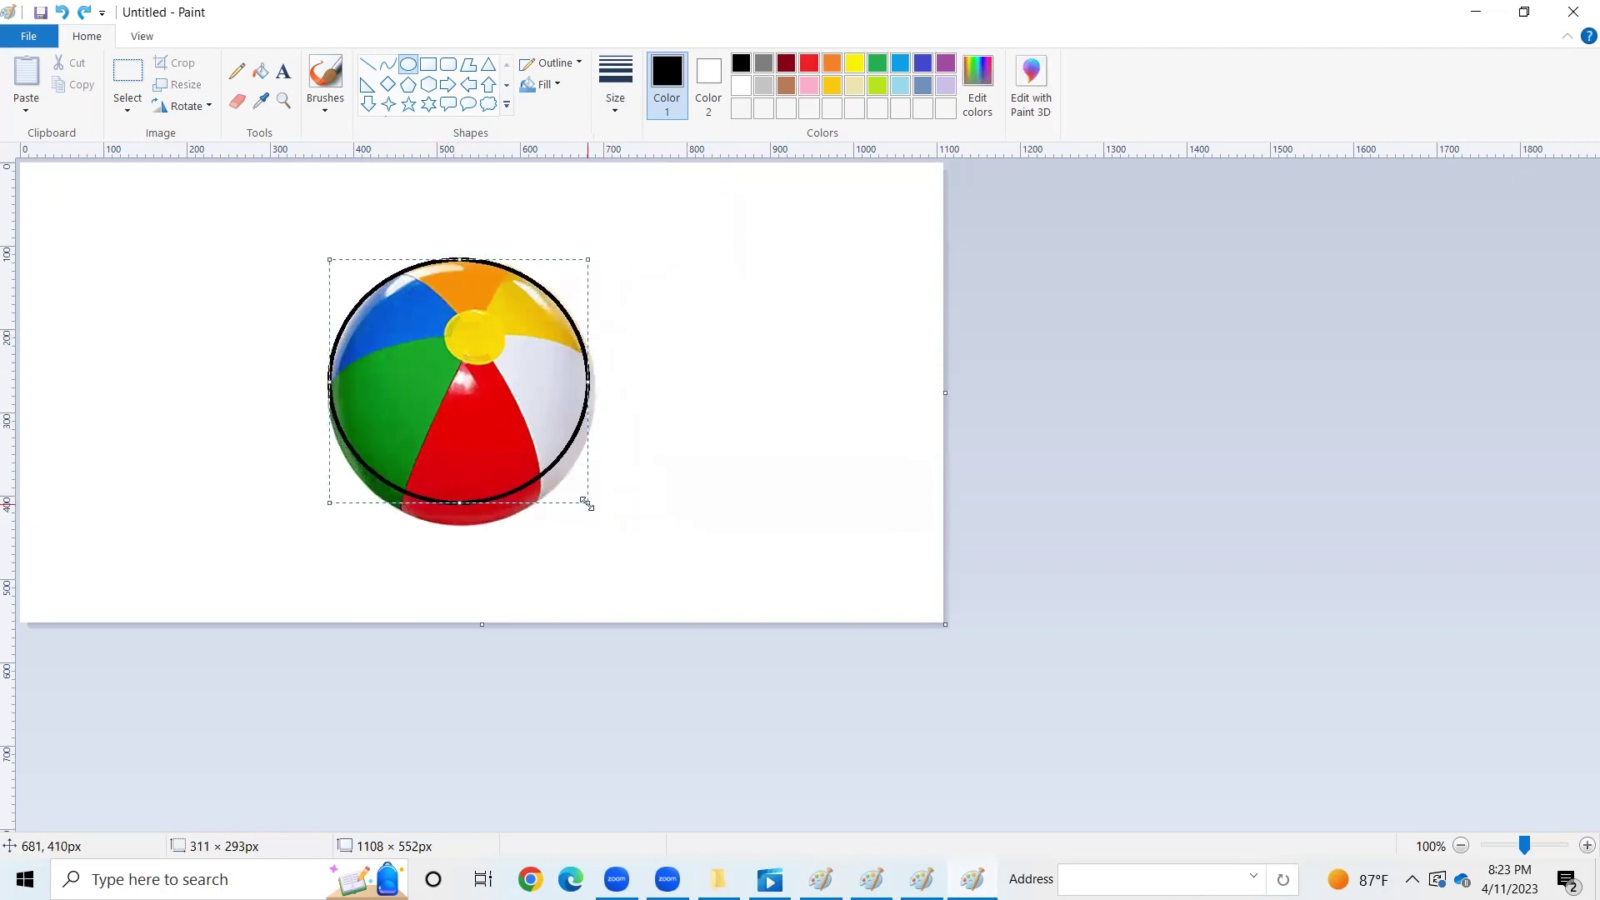
mouse_move(584, 505)
mouse_down()
mouse_move(607, 528)
mouse_move(592, 522)
mouse_up()
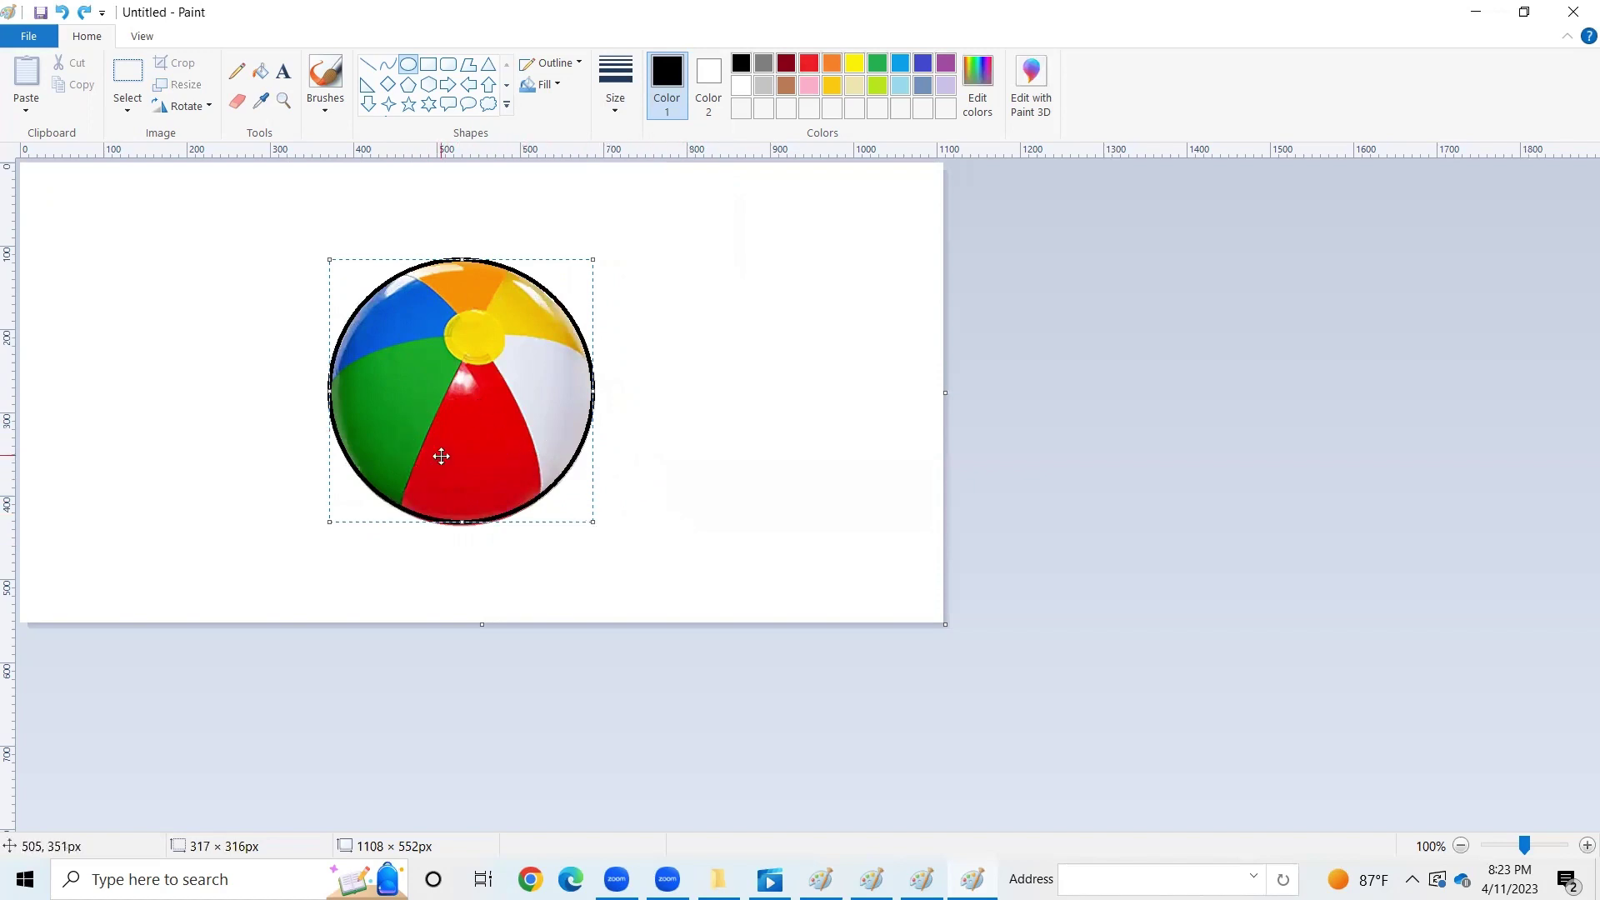
click(746, 429)
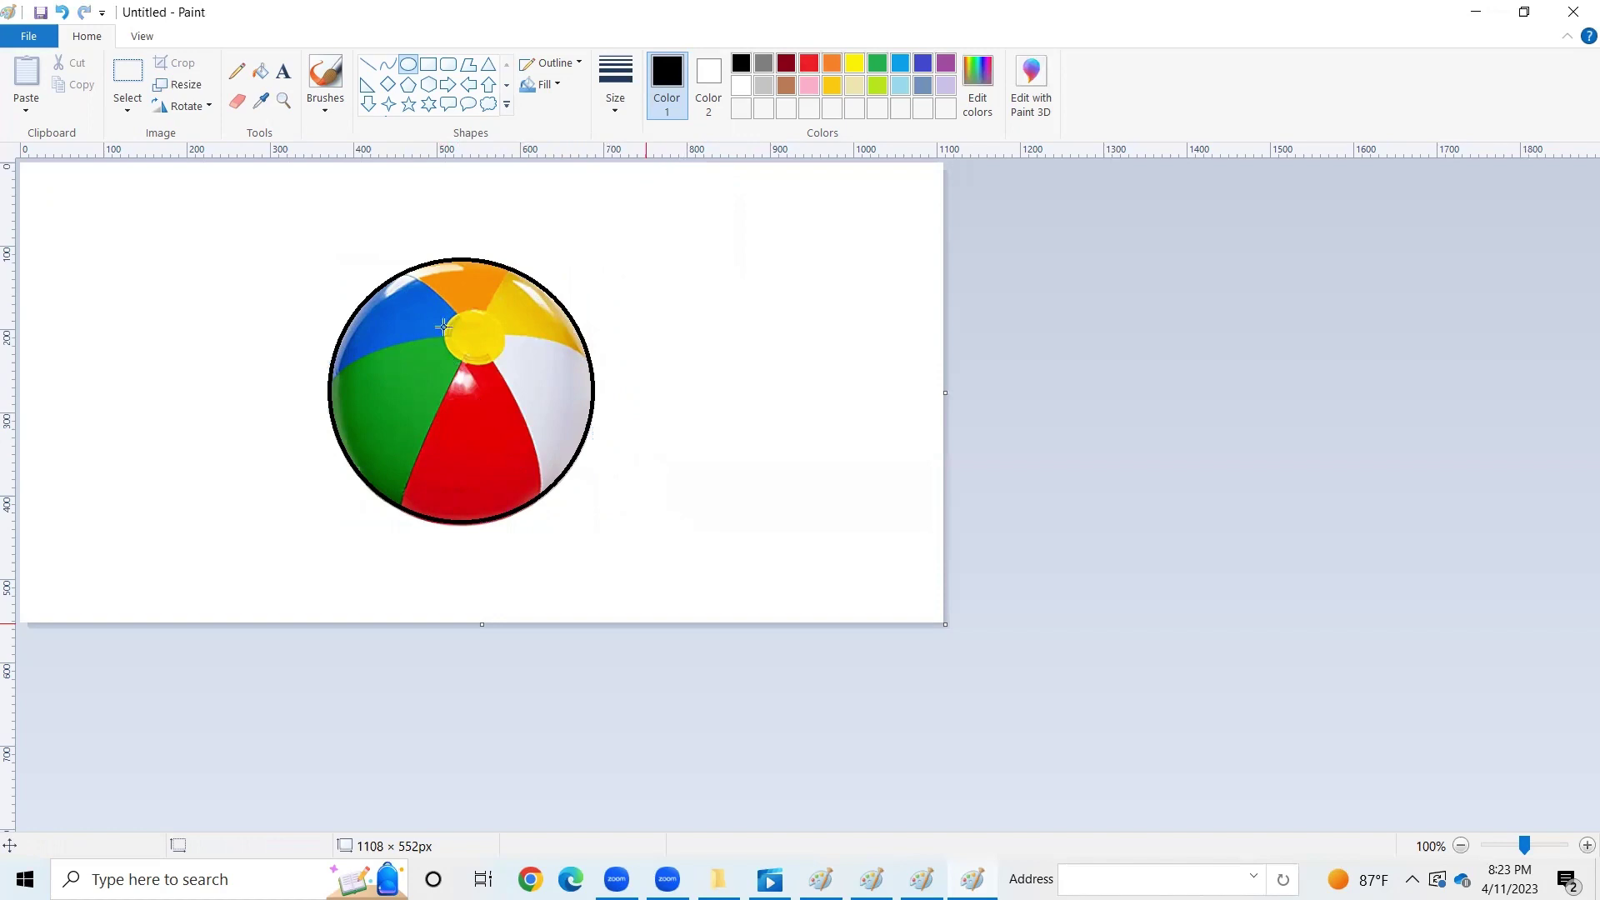
drag(444, 326, 504, 377)
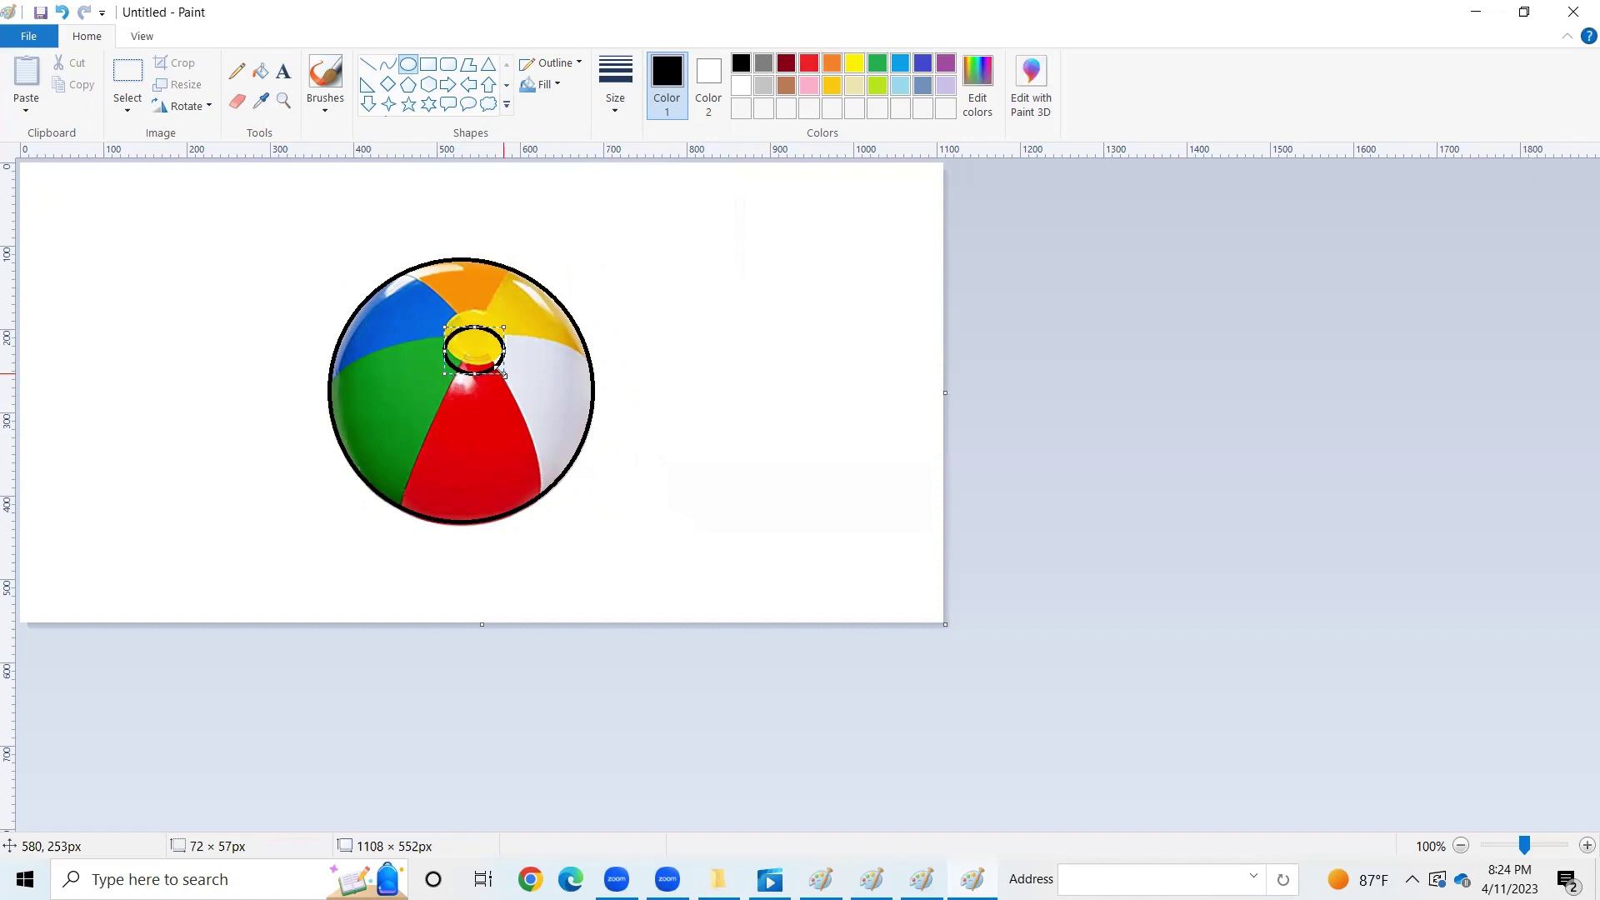
mouse_move(472, 351)
mouse_down()
mouse_move(471, 336)
mouse_move(474, 366)
mouse_up()
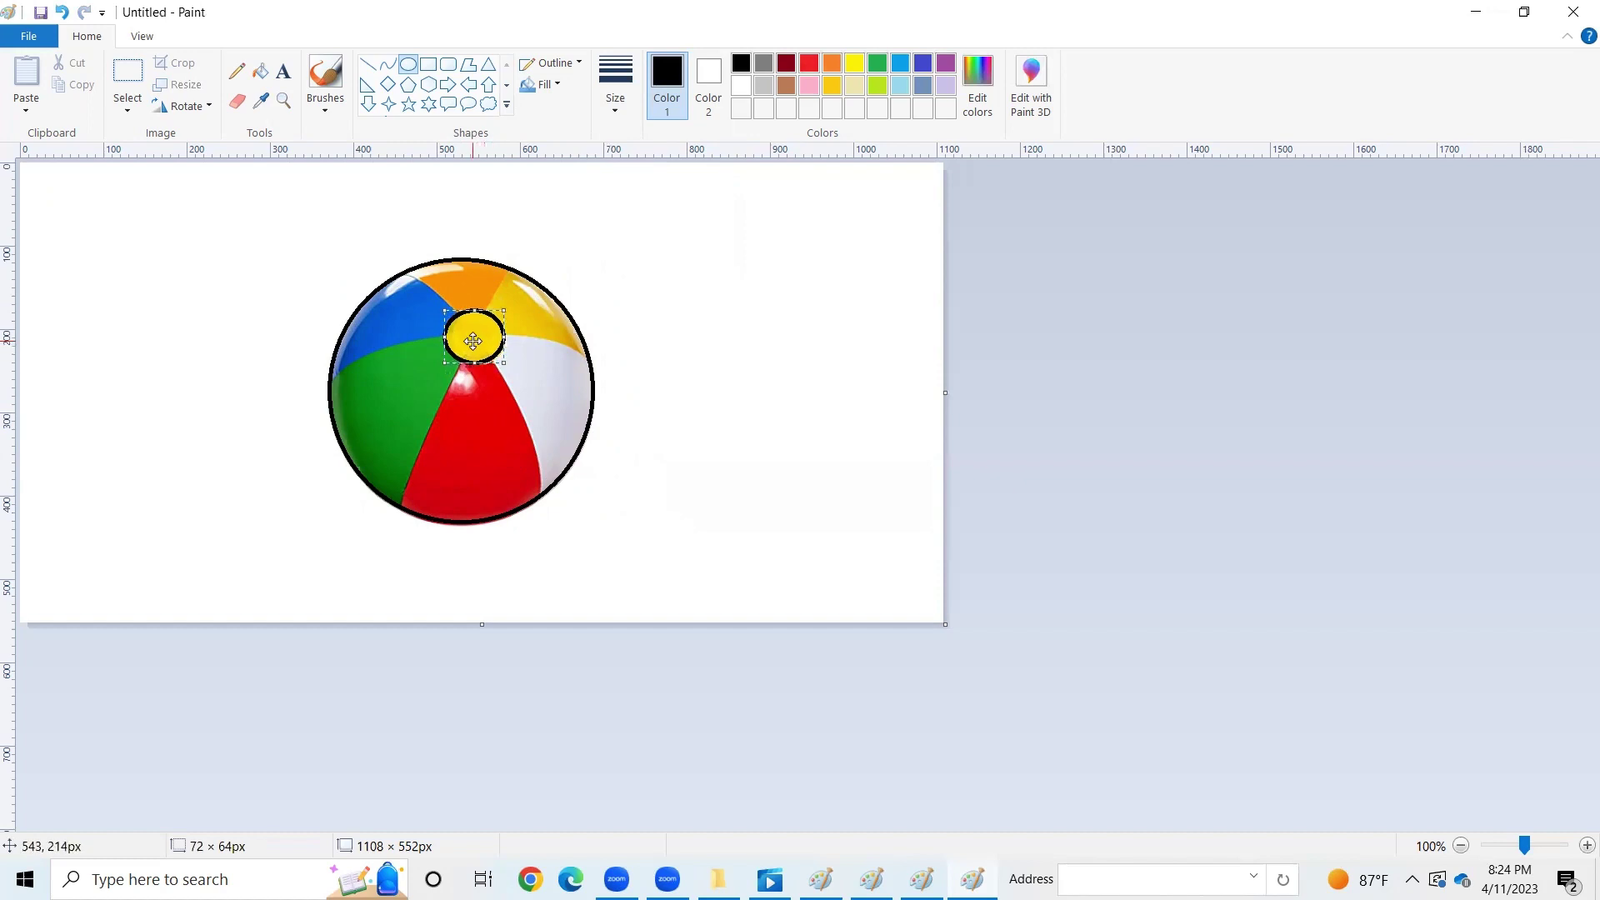
Step: Draw curve lines for the red panel's left and right borders and the blue–green divider
click(536, 393)
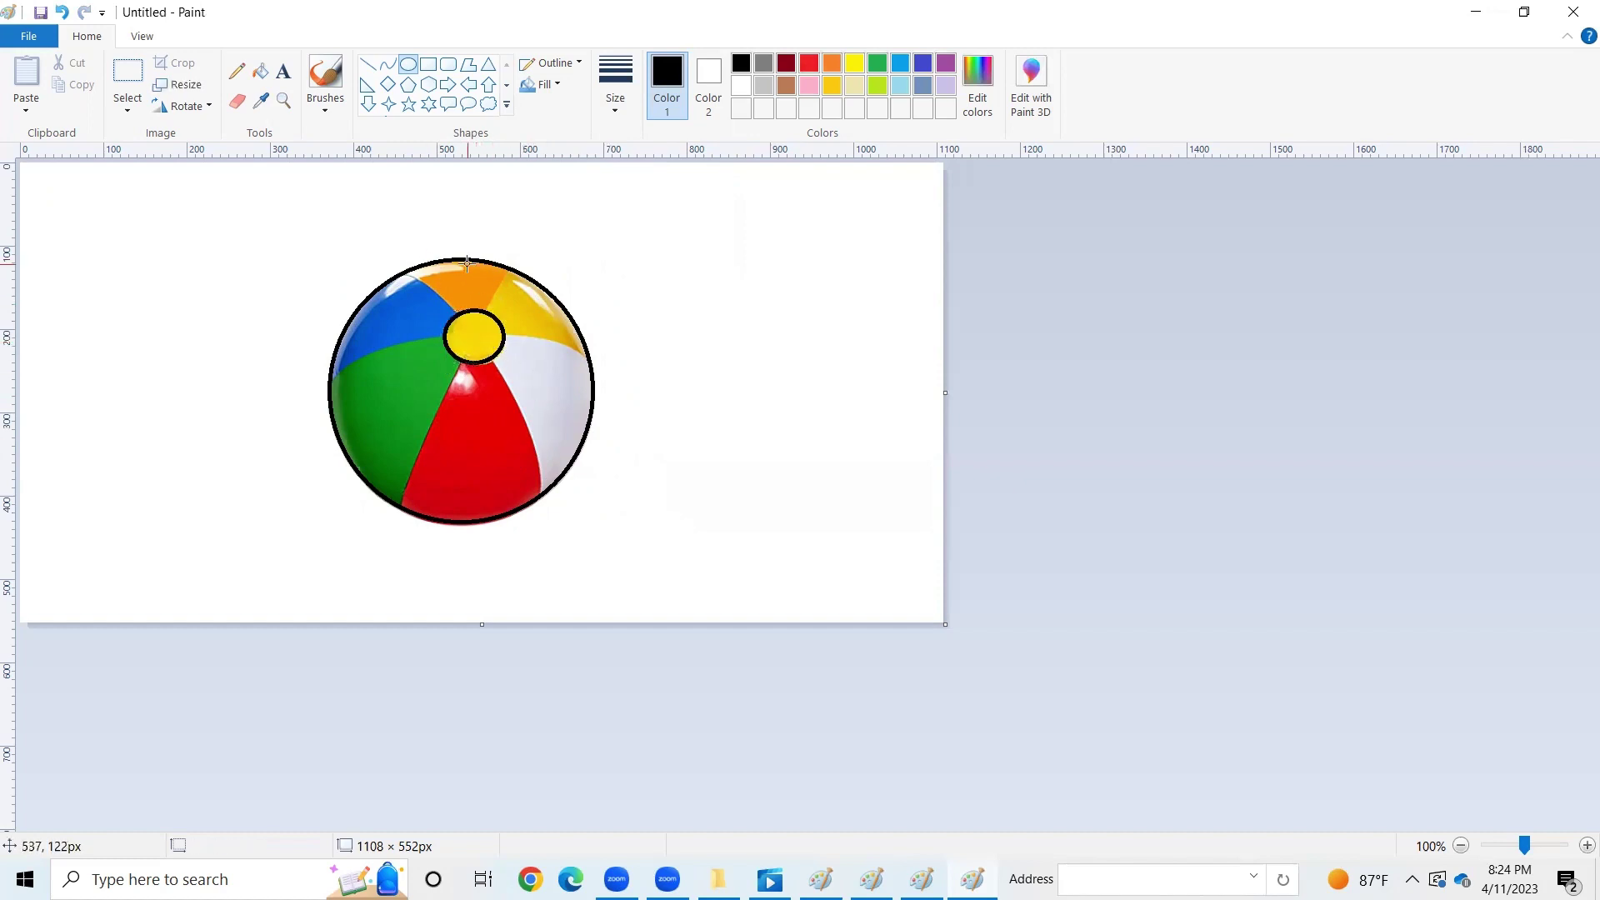
click(388, 66)
mouse_move(491, 358)
mouse_down()
mouse_move(538, 501)
mouse_move(540, 451)
mouse_up()
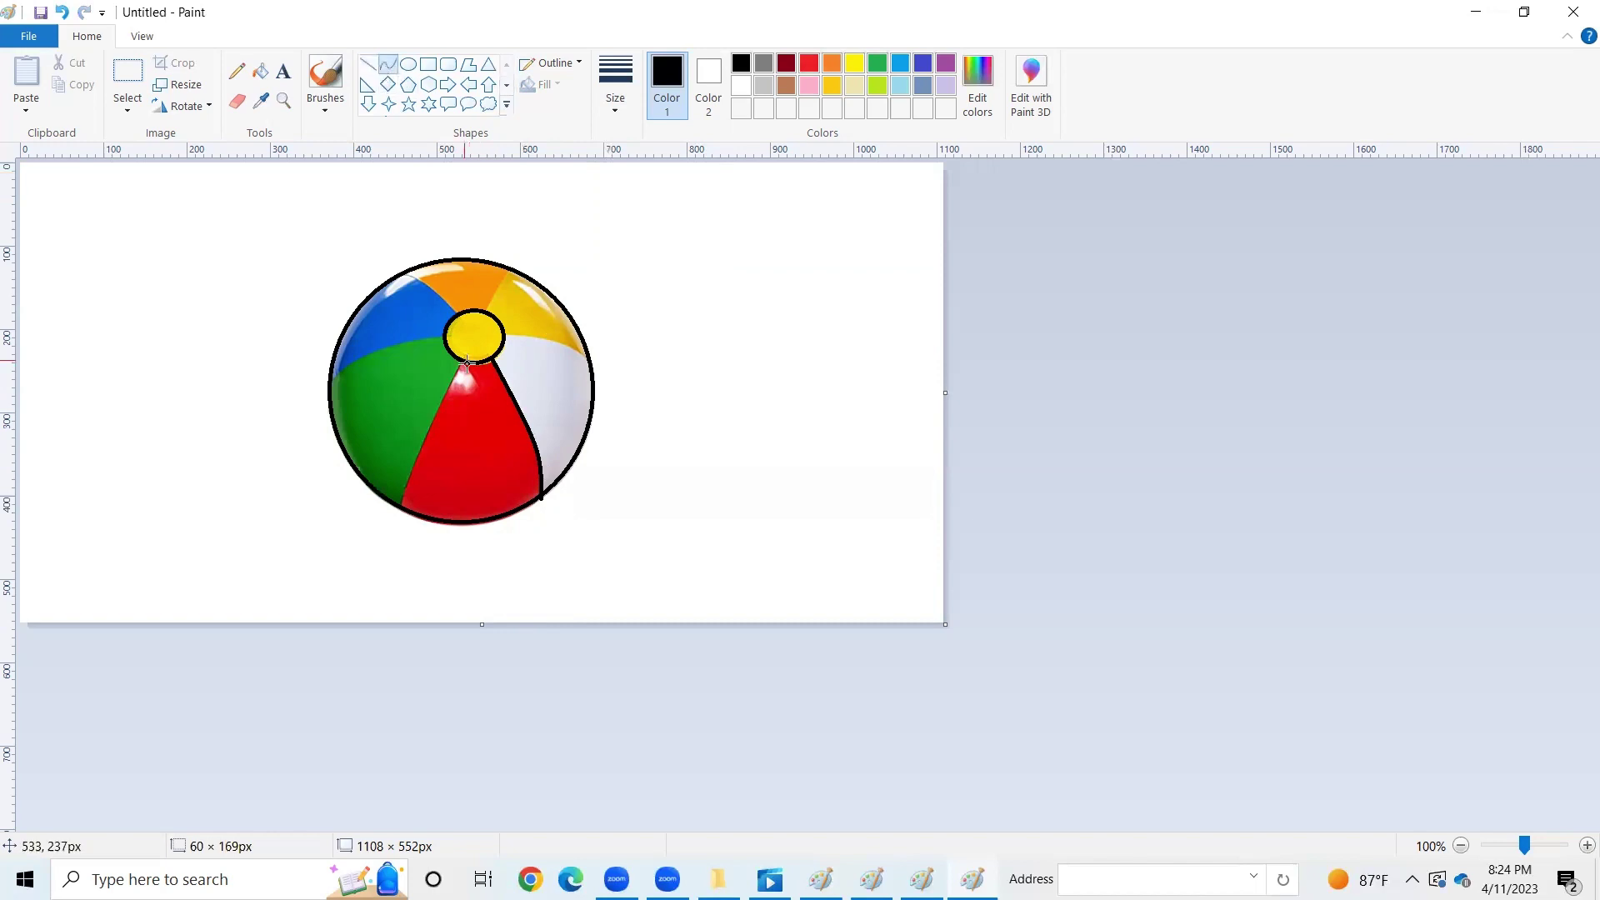
drag(460, 360, 400, 505)
click(406, 64)
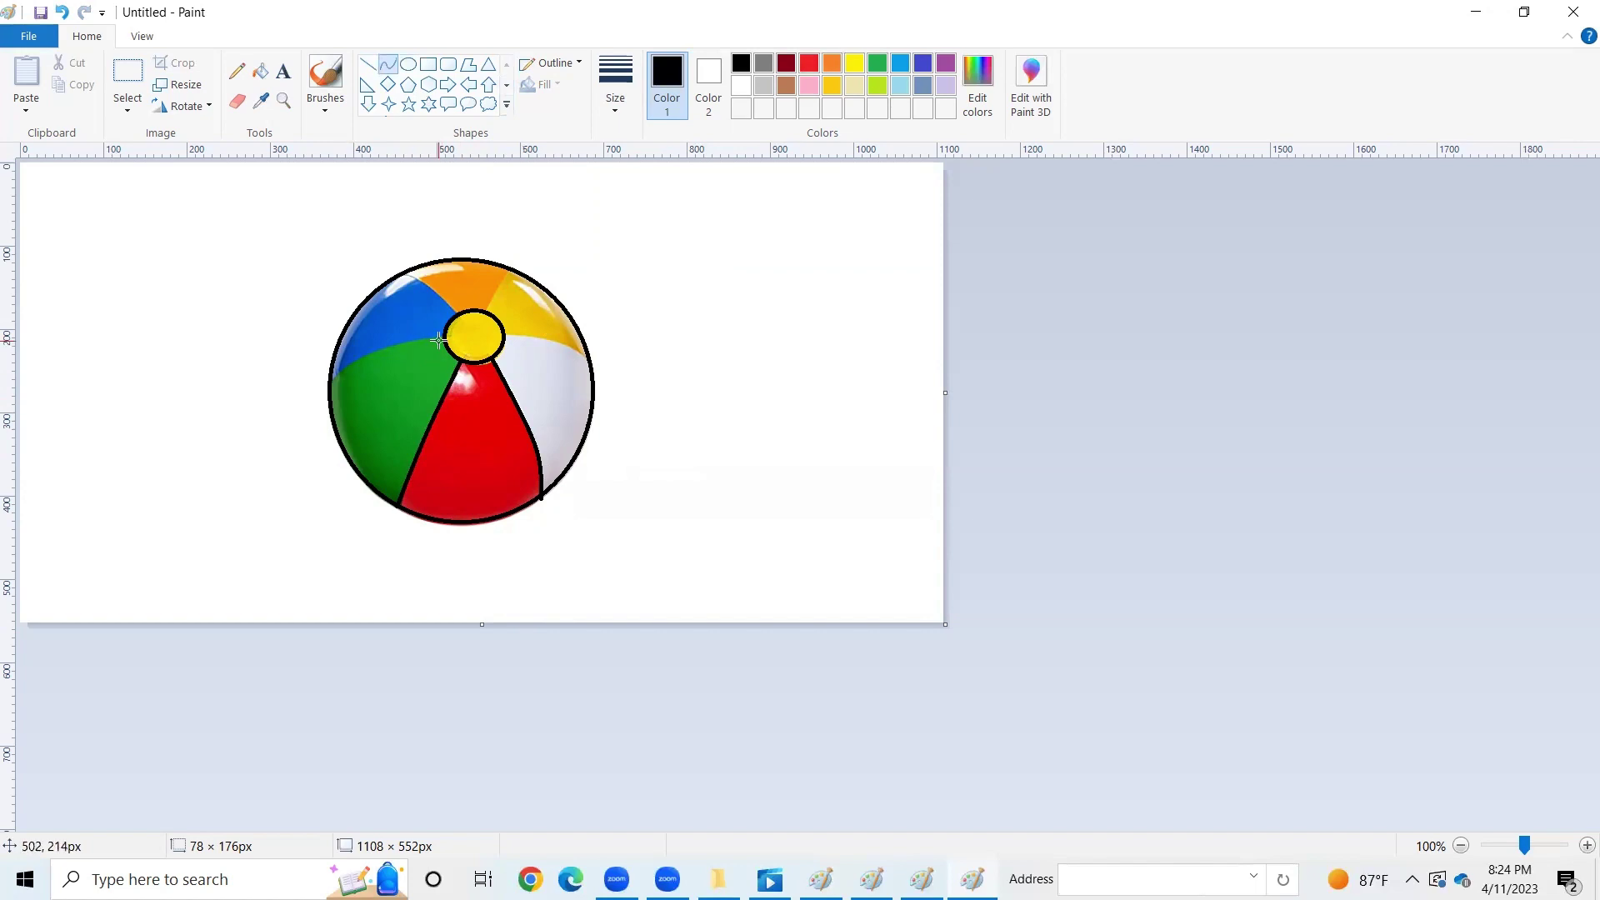
mouse_move(440, 337)
mouse_down()
mouse_move(328, 377)
mouse_move(364, 354)
mouse_up()
Step: Draw a curved black line dividing the blue and orange panels, redoing it once
click(406, 298)
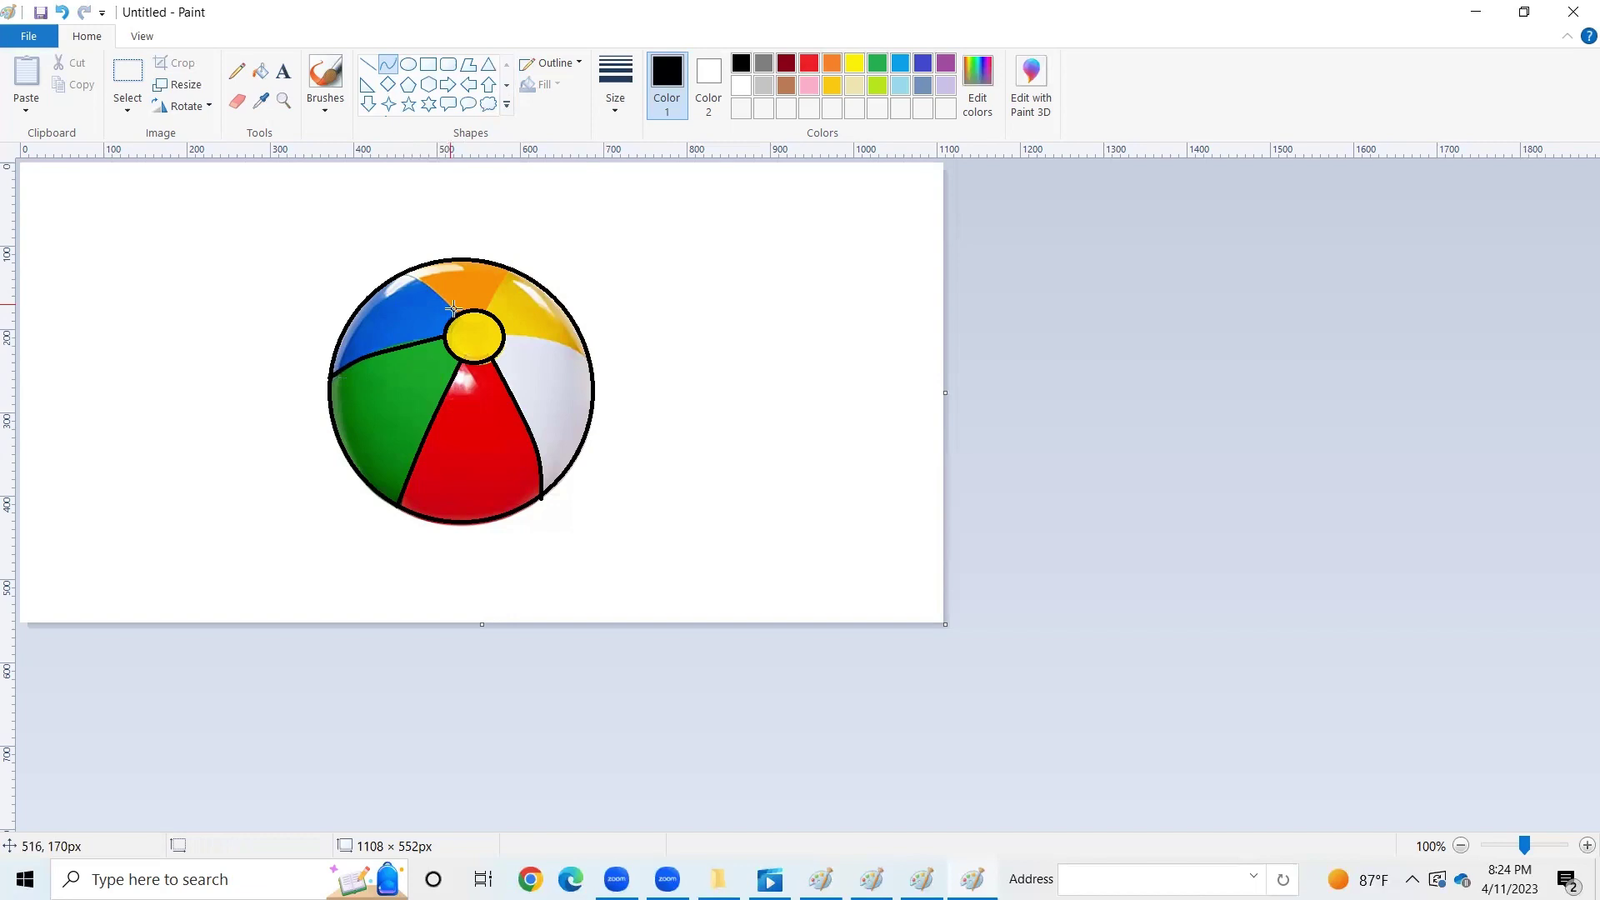
mouse_move(453, 308)
mouse_down()
mouse_move(396, 274)
mouse_move(420, 277)
mouse_up()
click(424, 280)
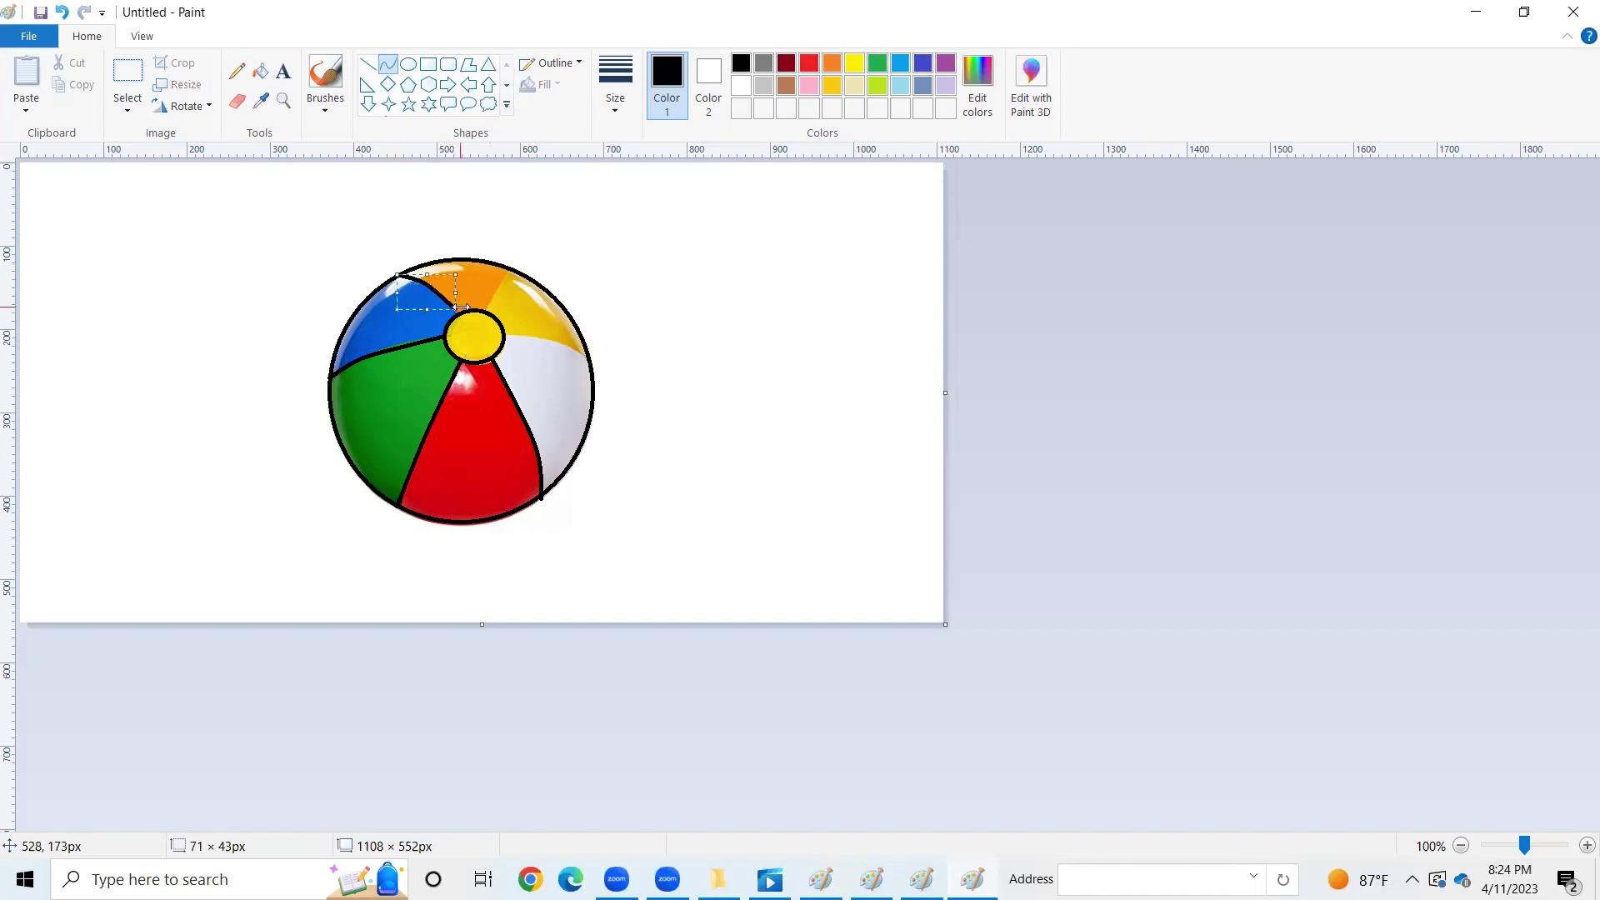
drag(461, 306, 443, 297)
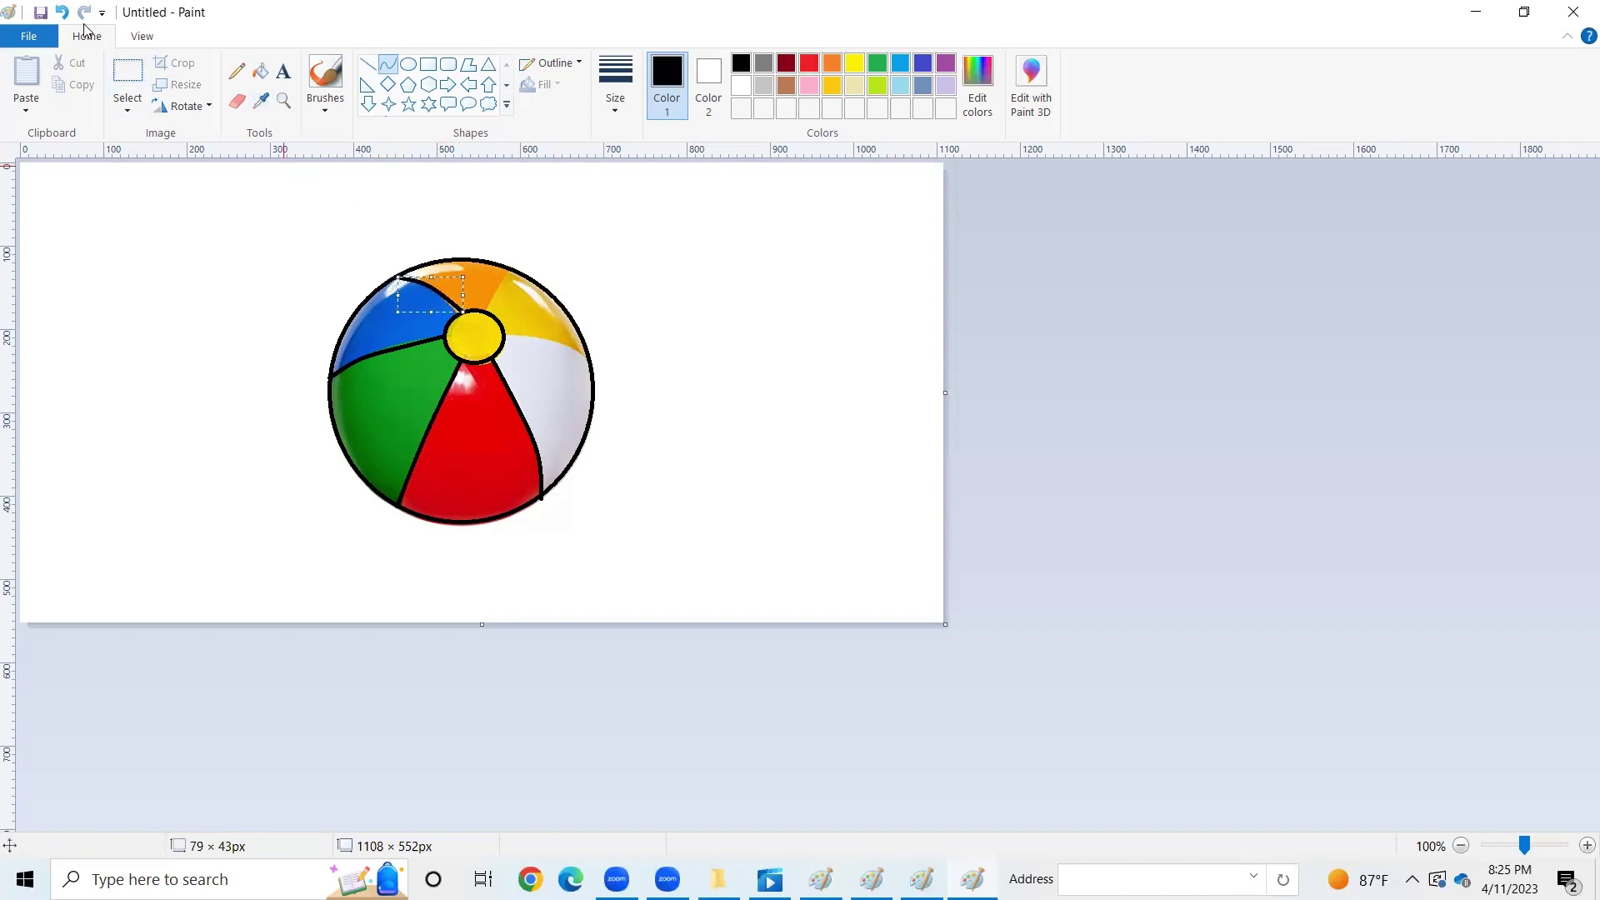
click(61, 12)
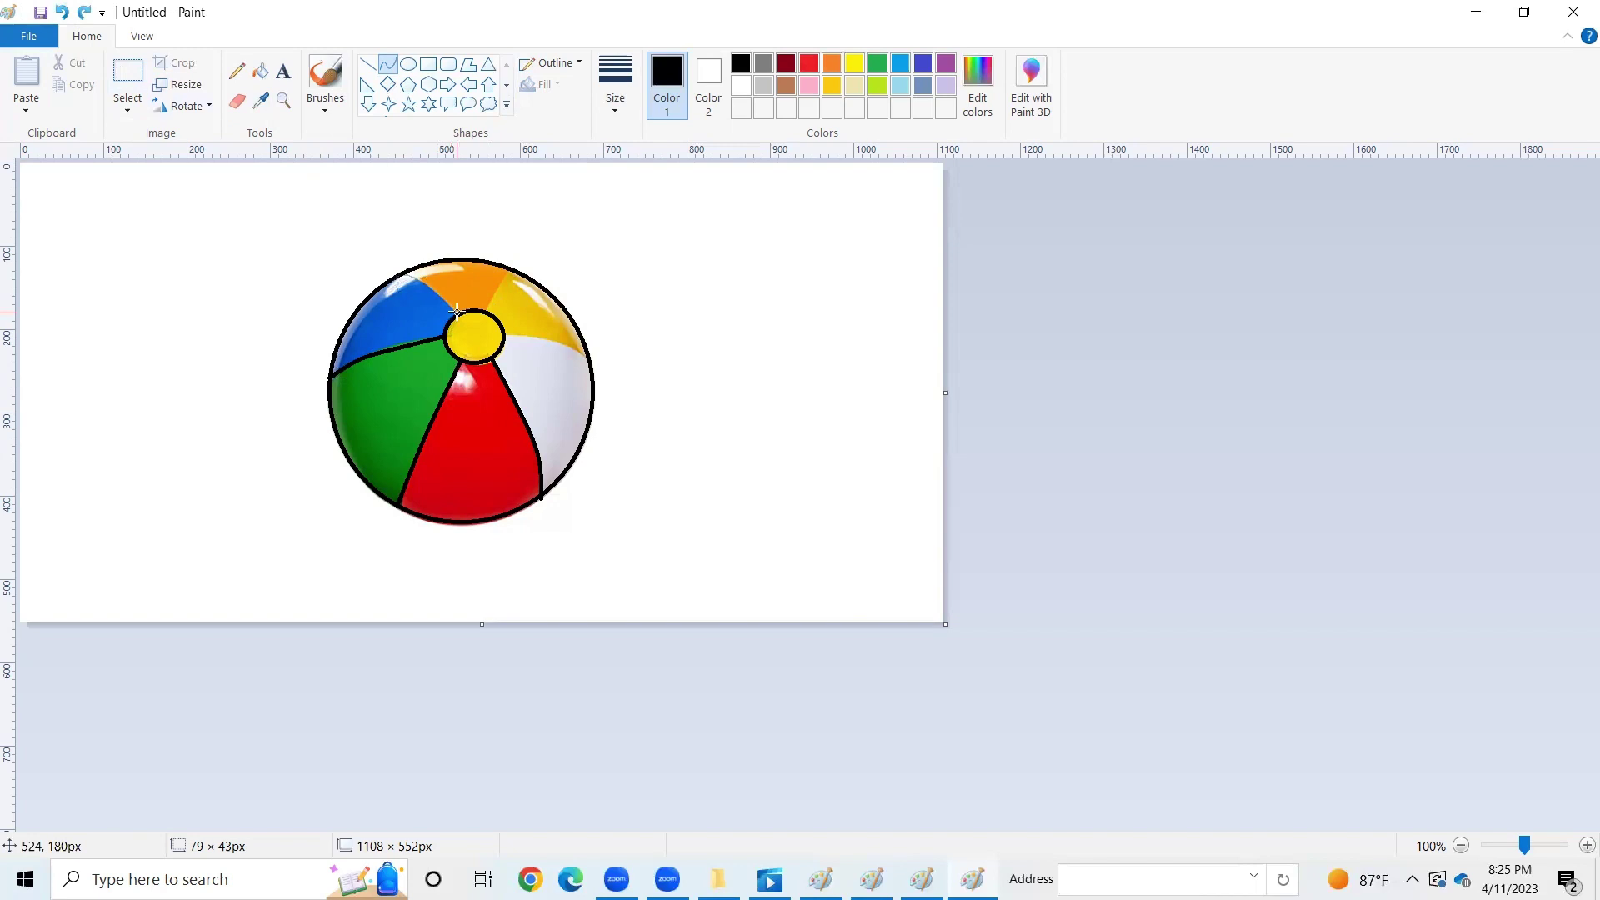
mouse_move(456, 311)
mouse_down()
mouse_move(388, 281)
mouse_move(412, 274)
mouse_up()
drag(412, 273, 410, 271)
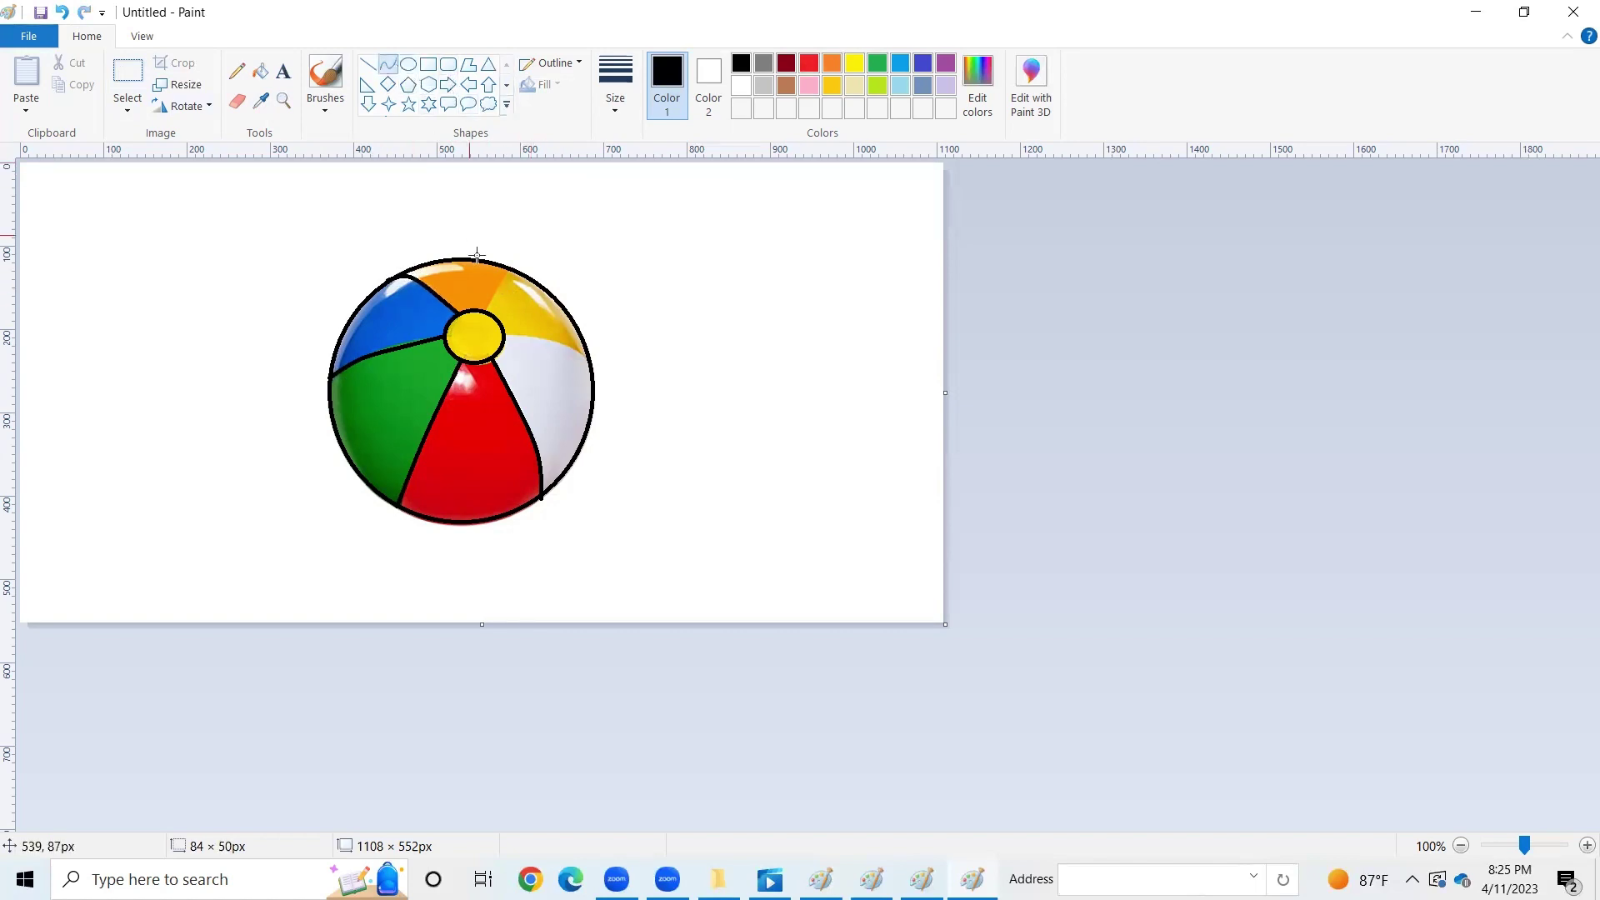
Step: Draw the orange–yellow and yellow–white panel borders
drag(484, 314, 507, 270)
mouse_move(514, 334)
mouse_down()
mouse_move(590, 360)
mouse_move(559, 341)
mouse_up()
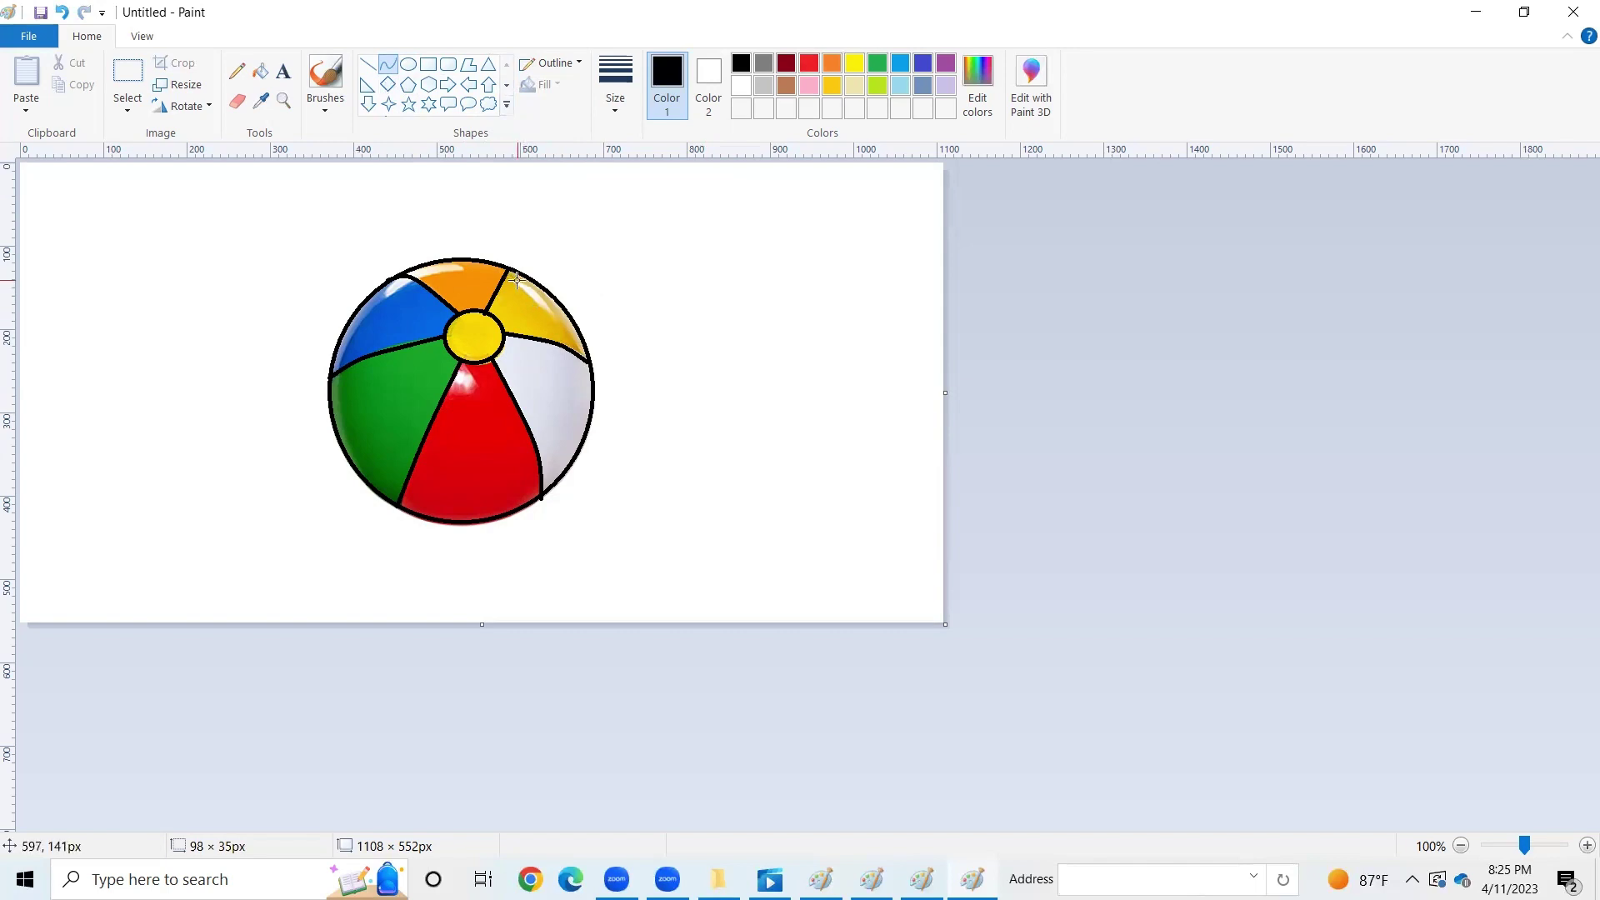
mouse_move(515, 277)
mouse_down()
mouse_move(555, 328)
mouse_move(542, 296)
mouse_up()
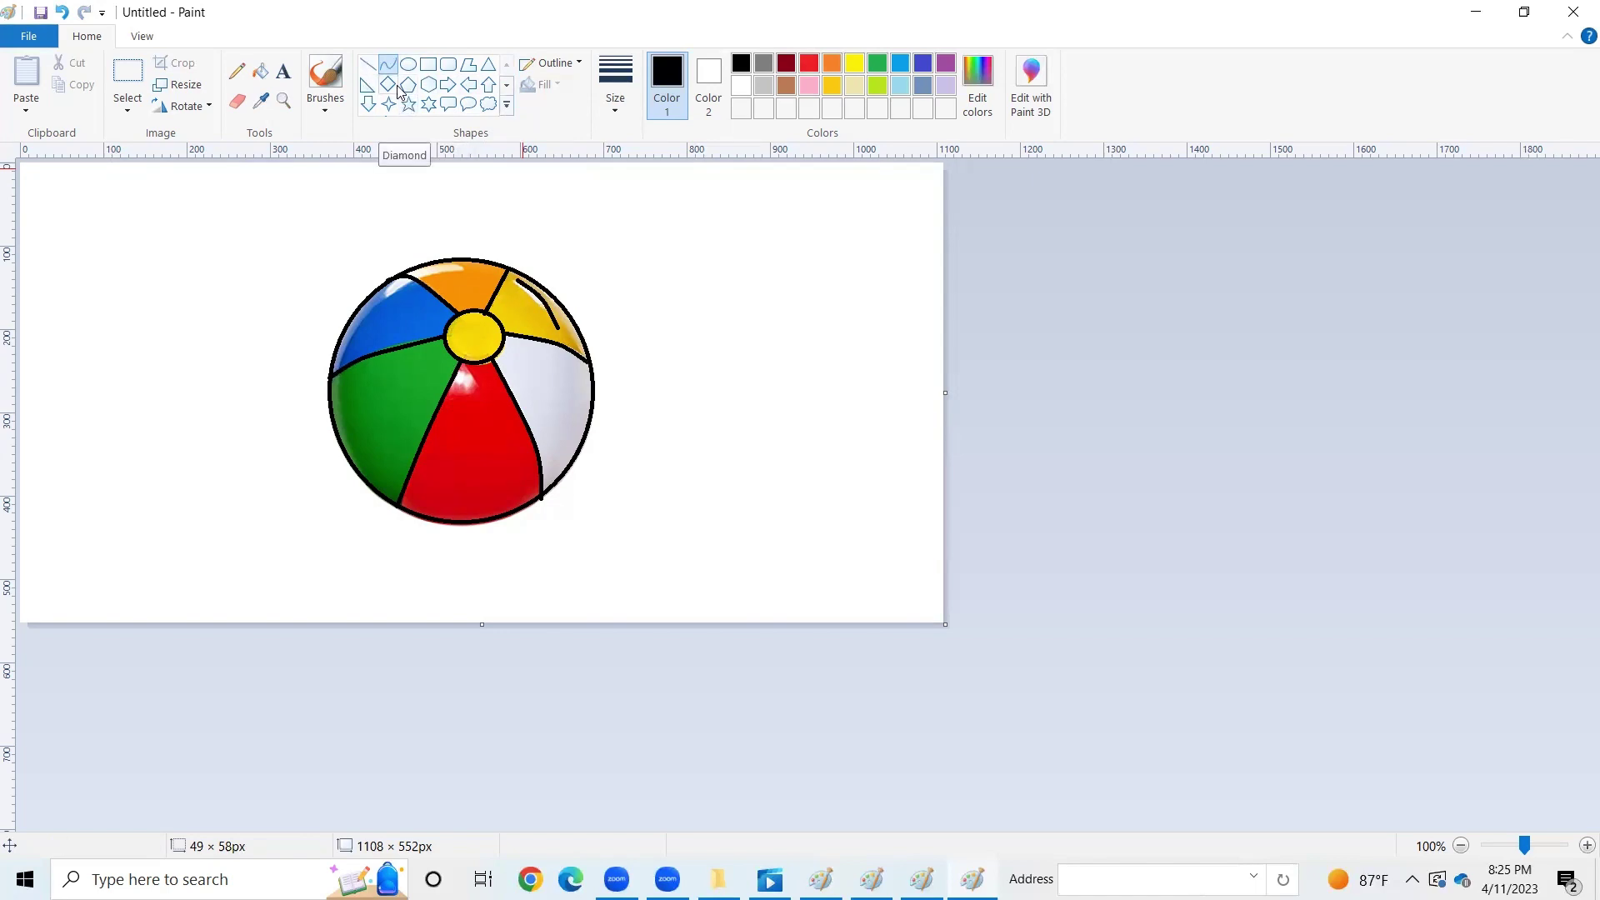
Step: Select the whole canvas and apply Invert color
click(129, 104)
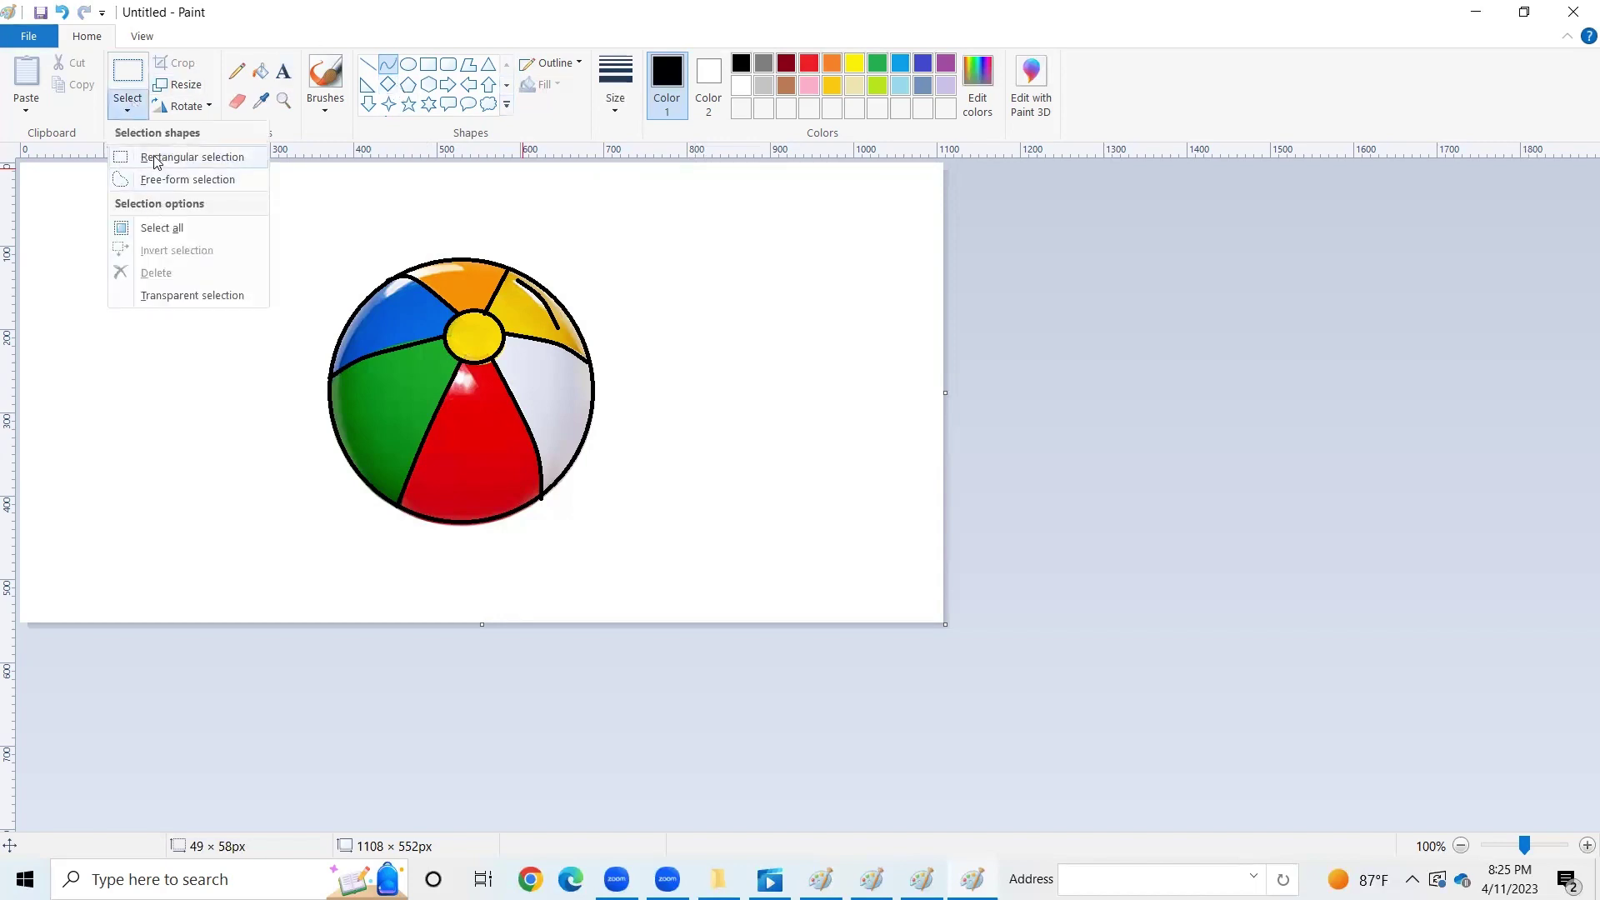
click(161, 227)
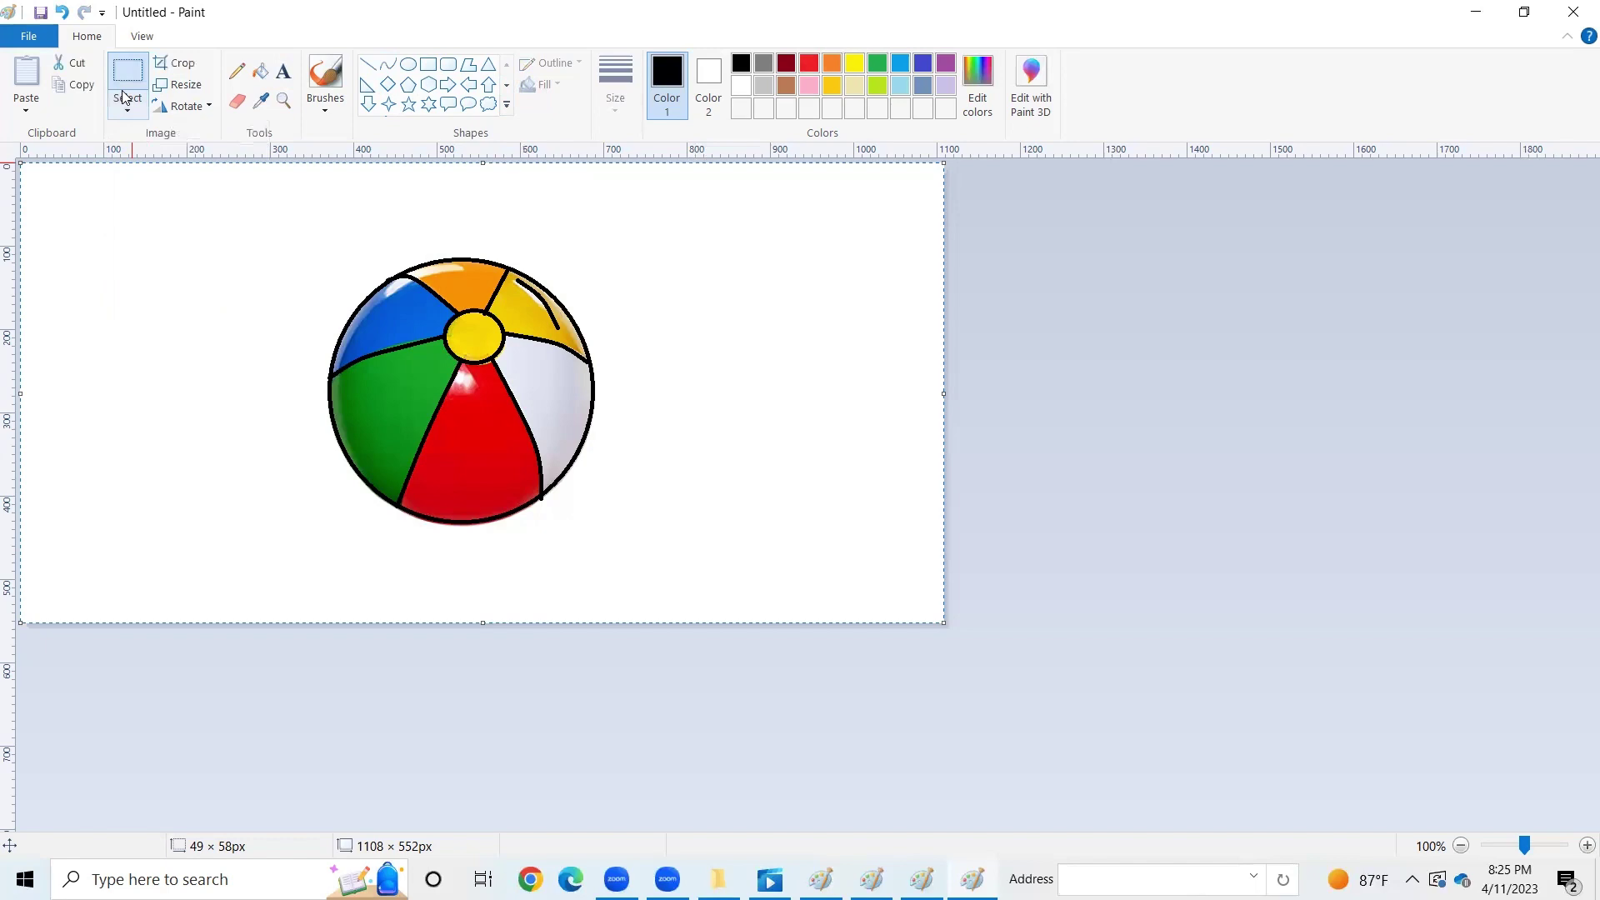
right_click(145, 417)
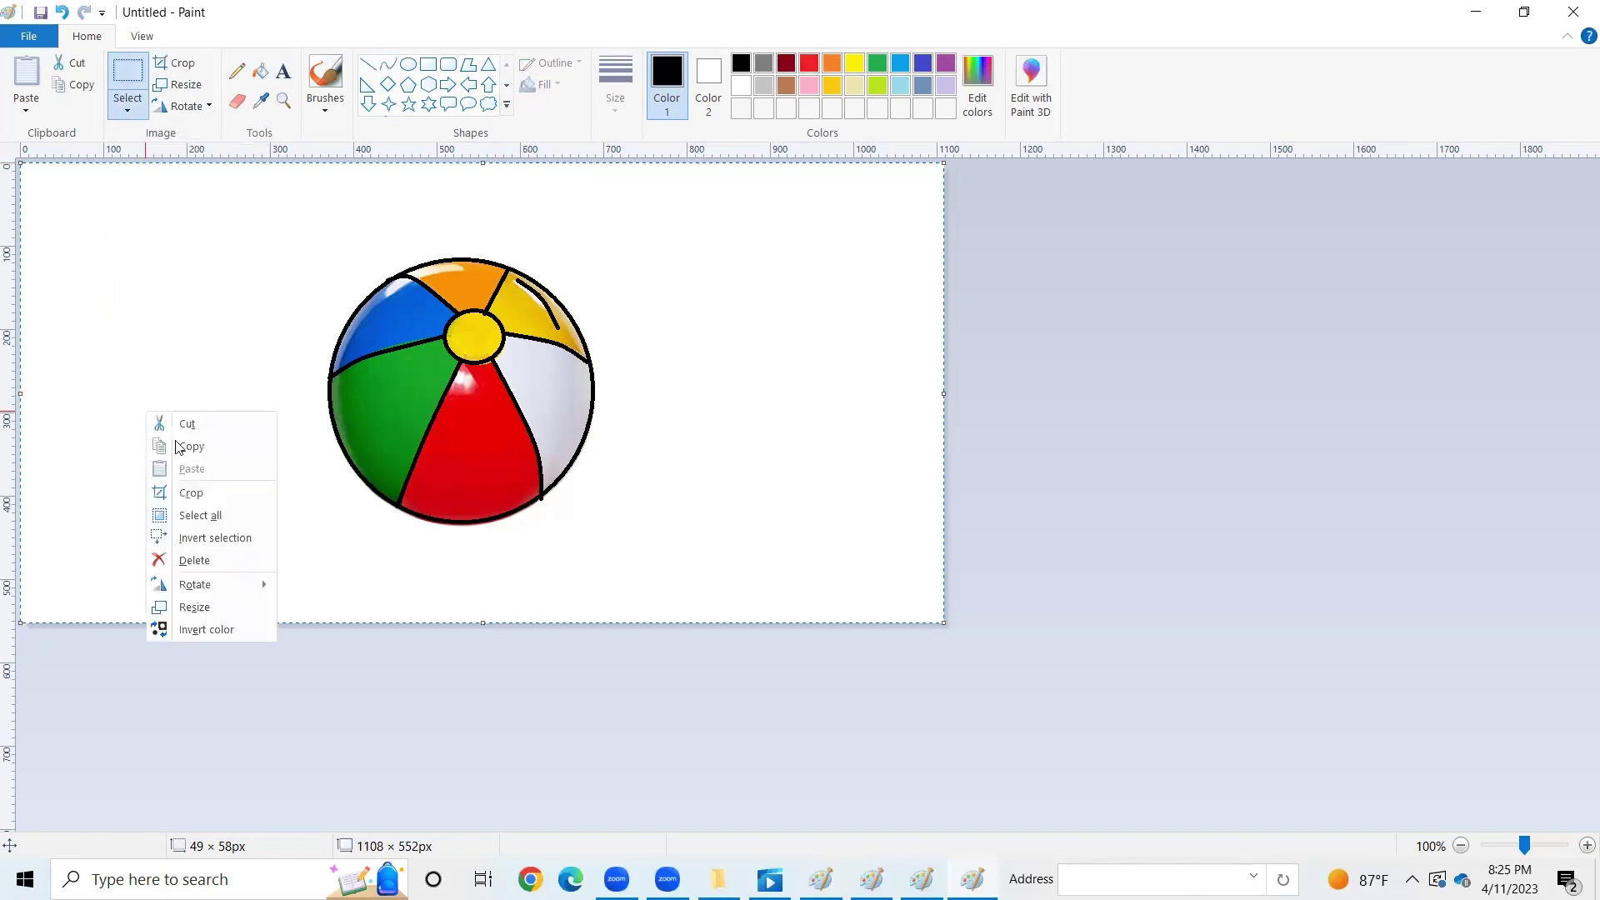
click(242, 630)
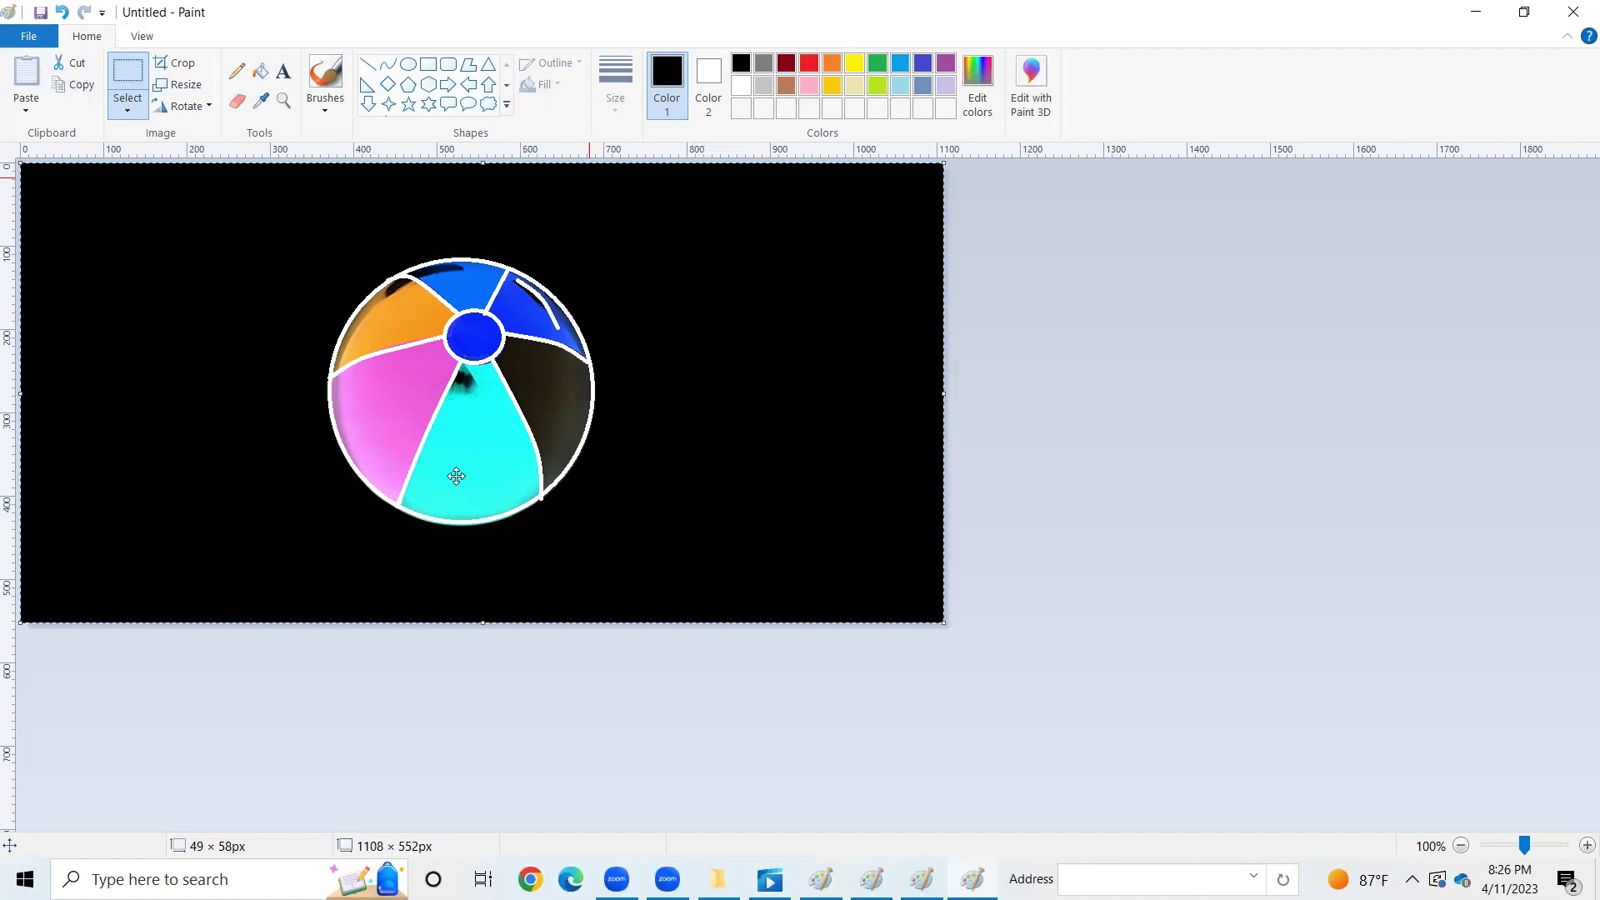
Step: Set the image properties to Black and white and confirm the conversion
click(24, 37)
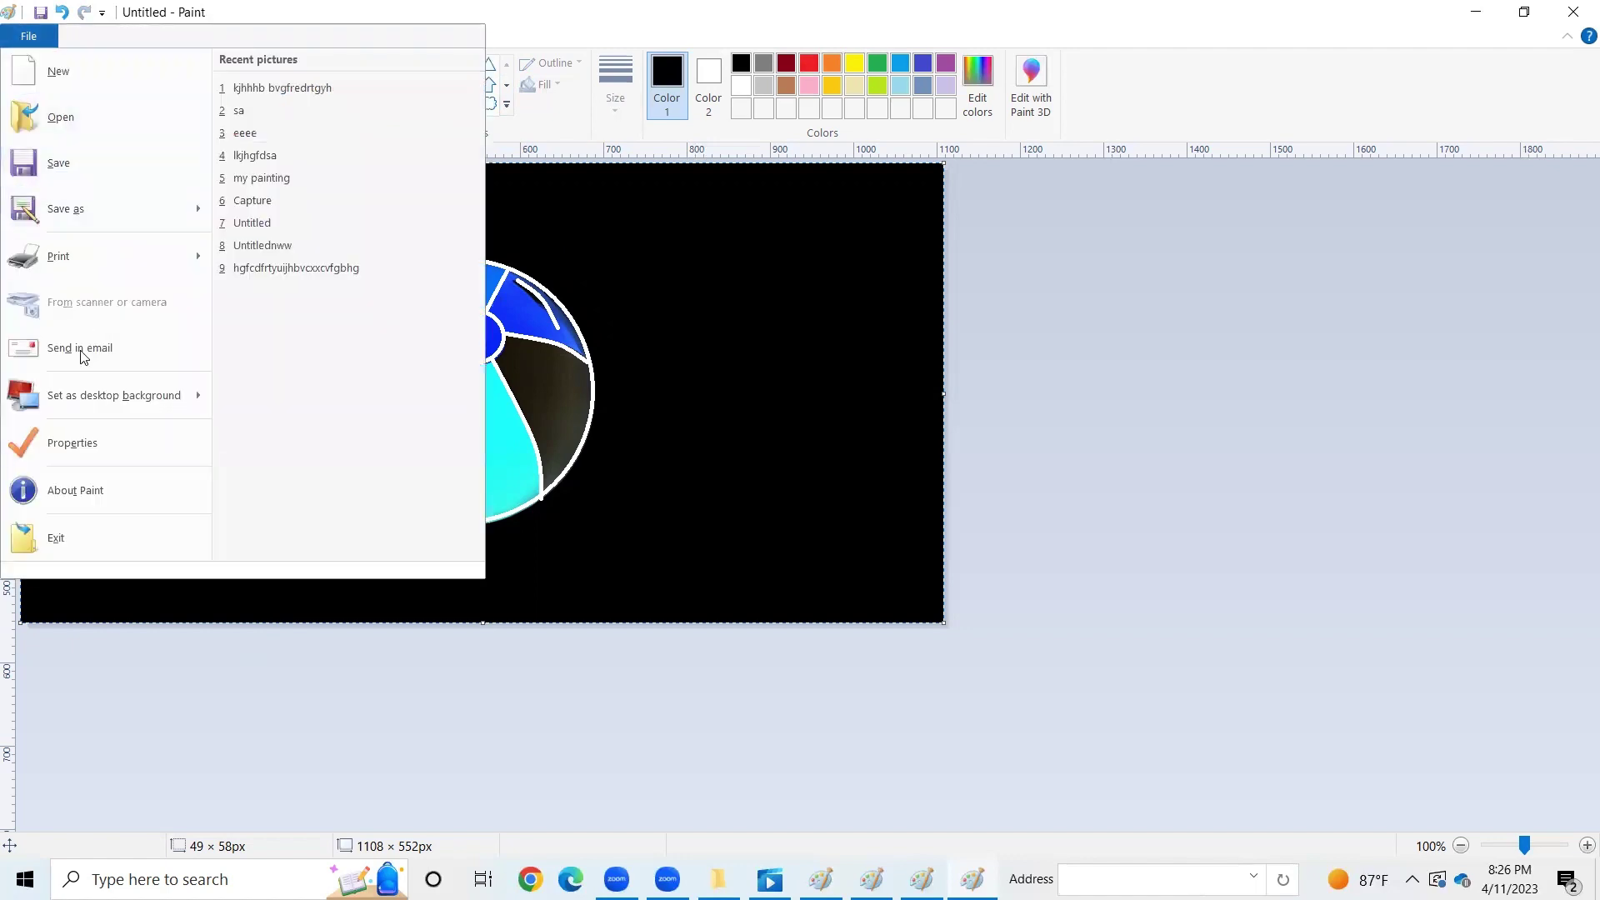
click(59, 450)
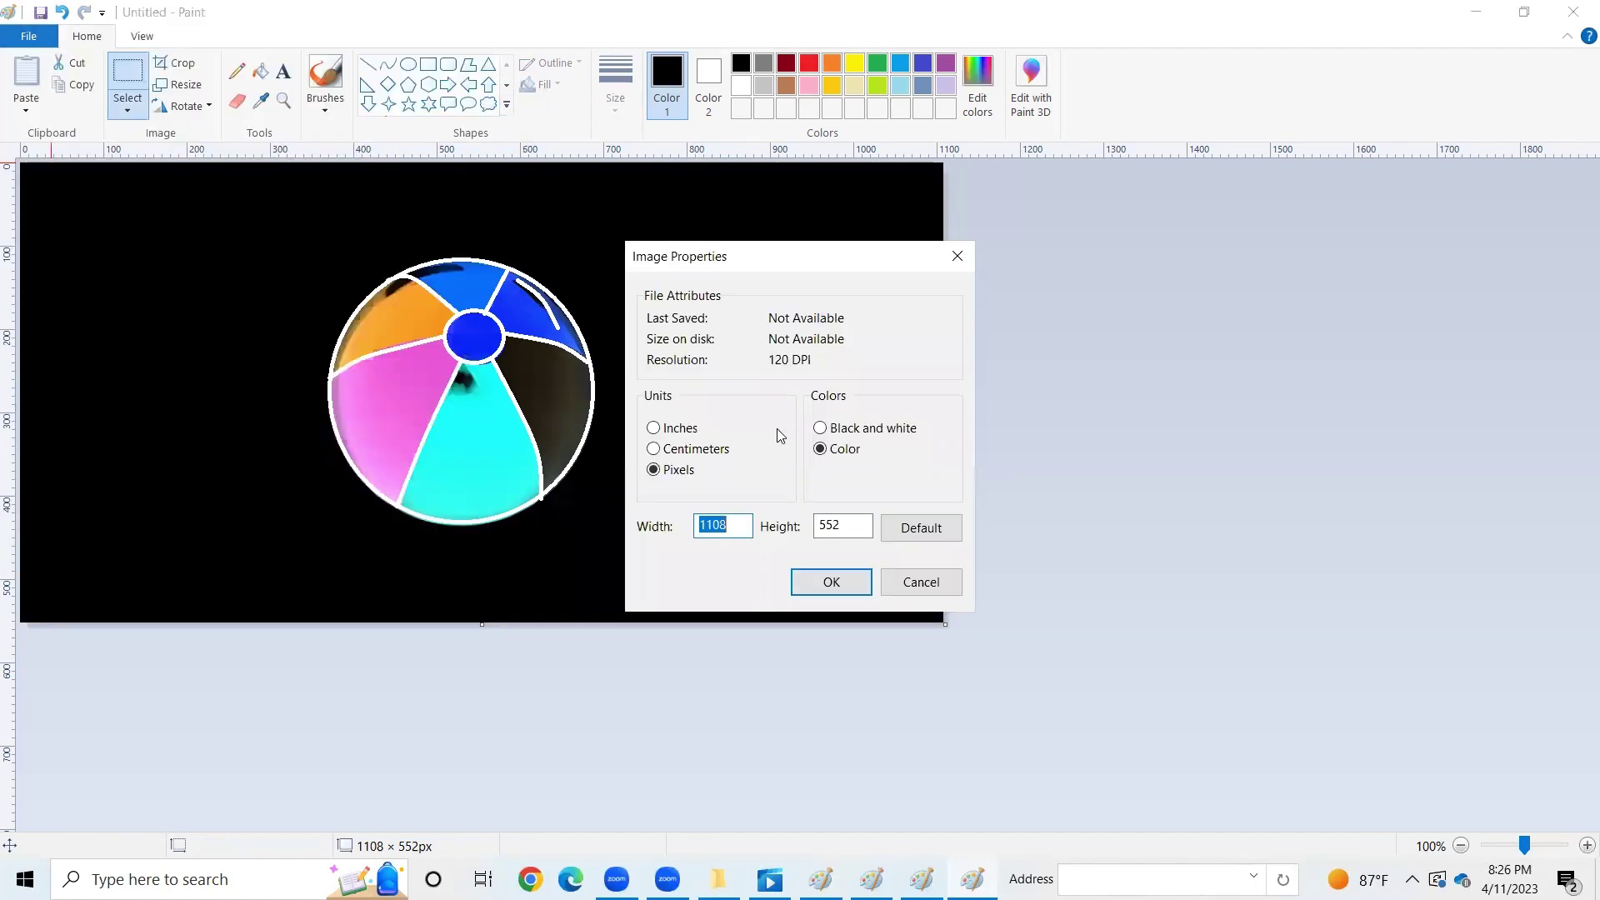
click(822, 428)
click(832, 582)
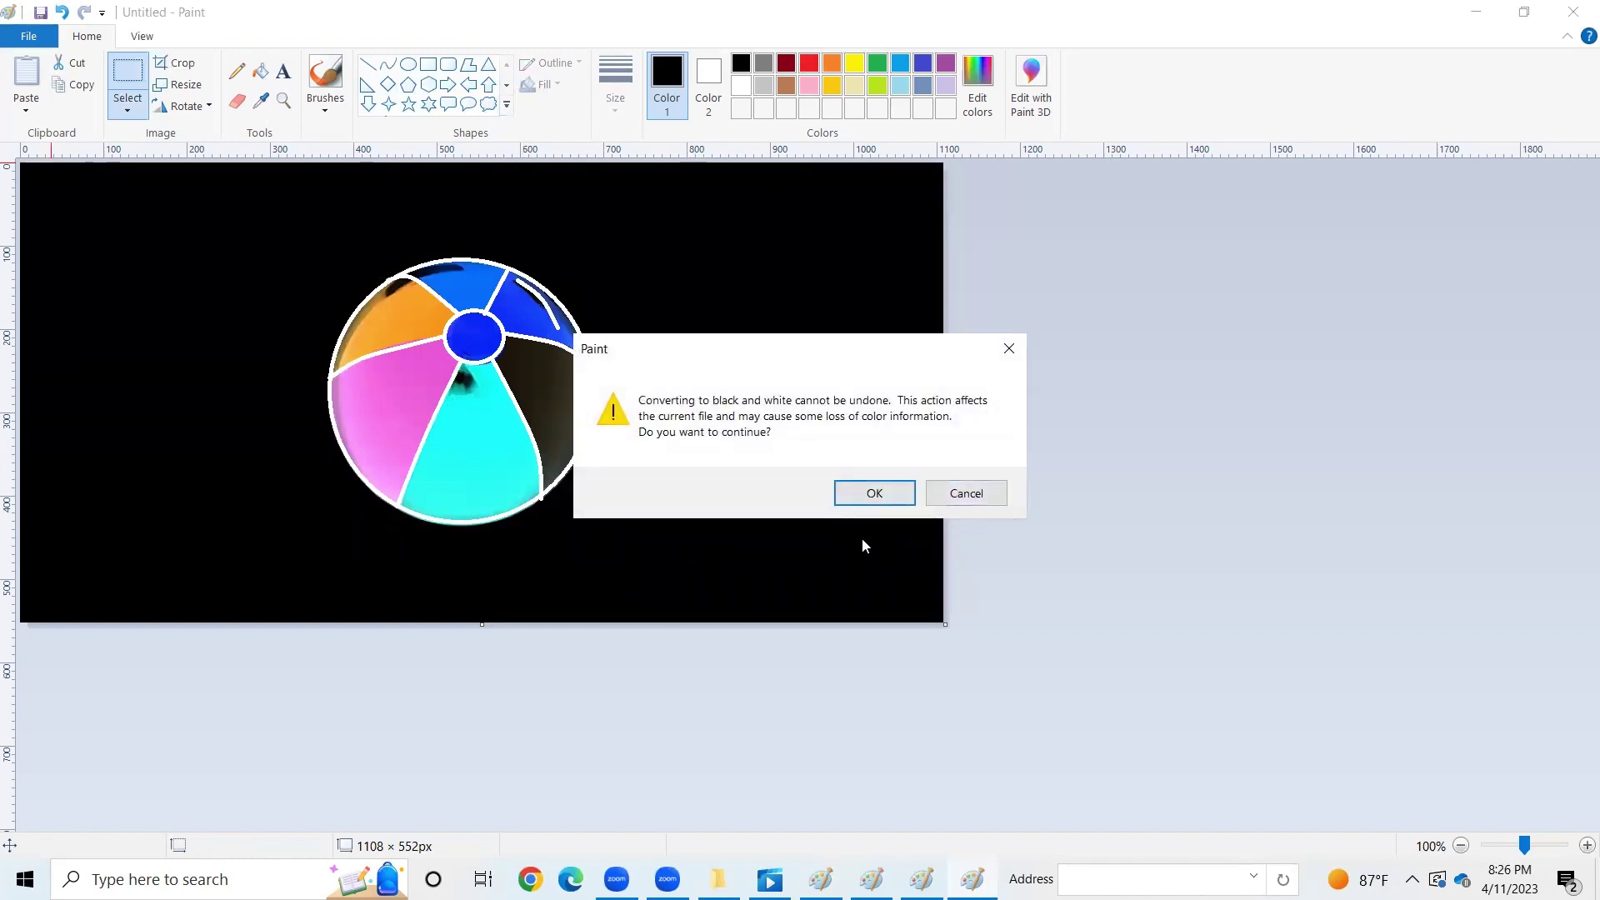
click(862, 495)
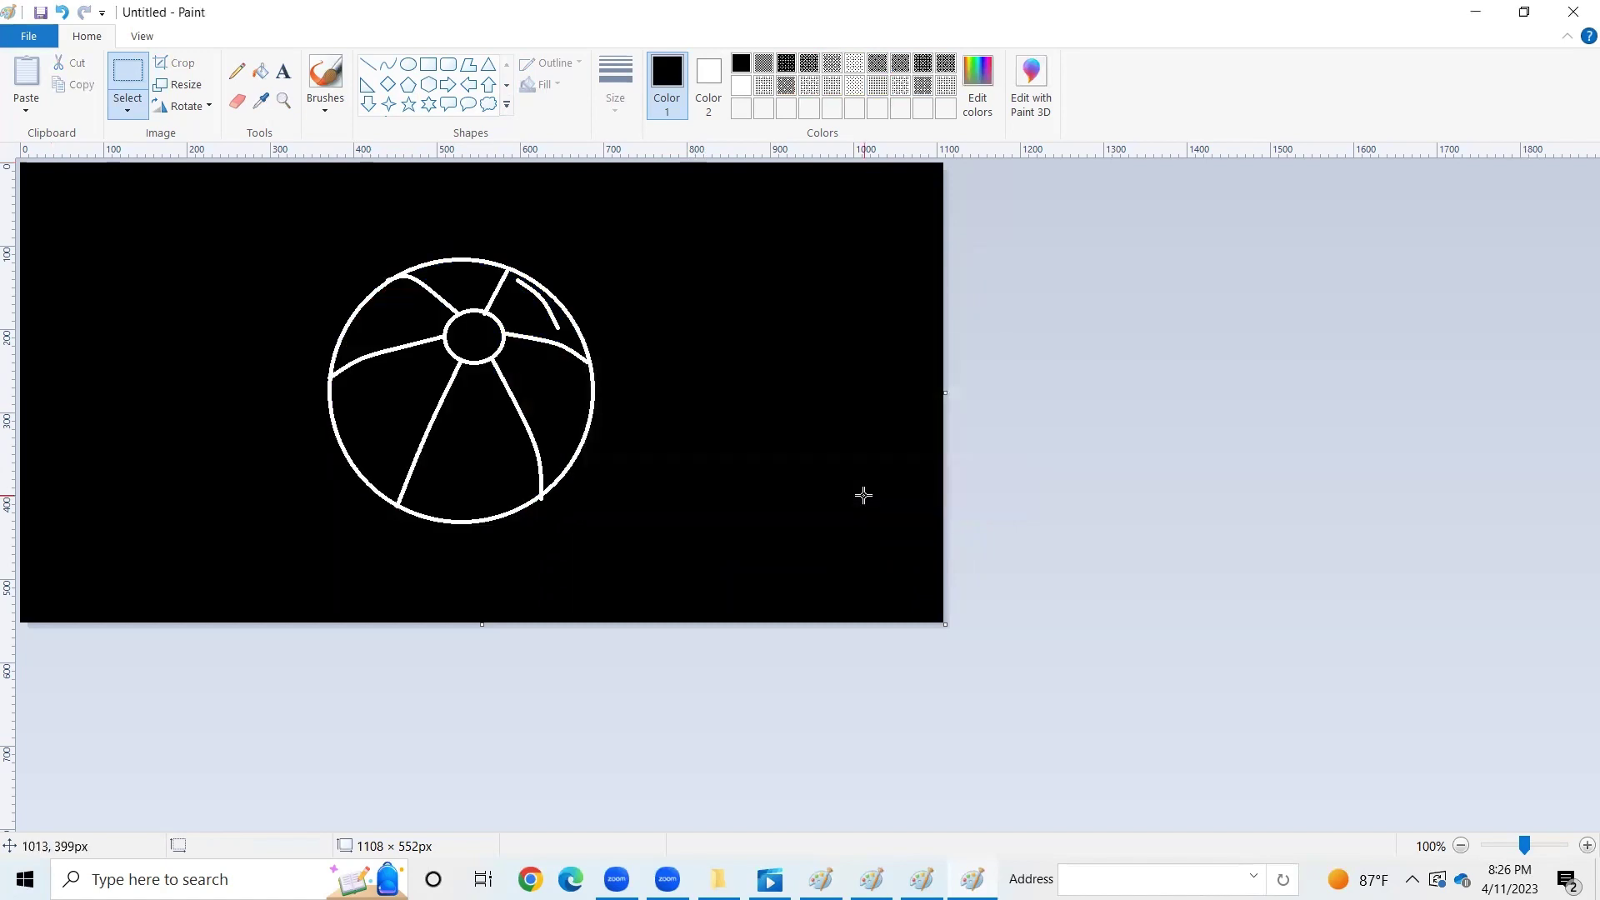
Step: Select the whole canvas and bring up its context menu
click(128, 110)
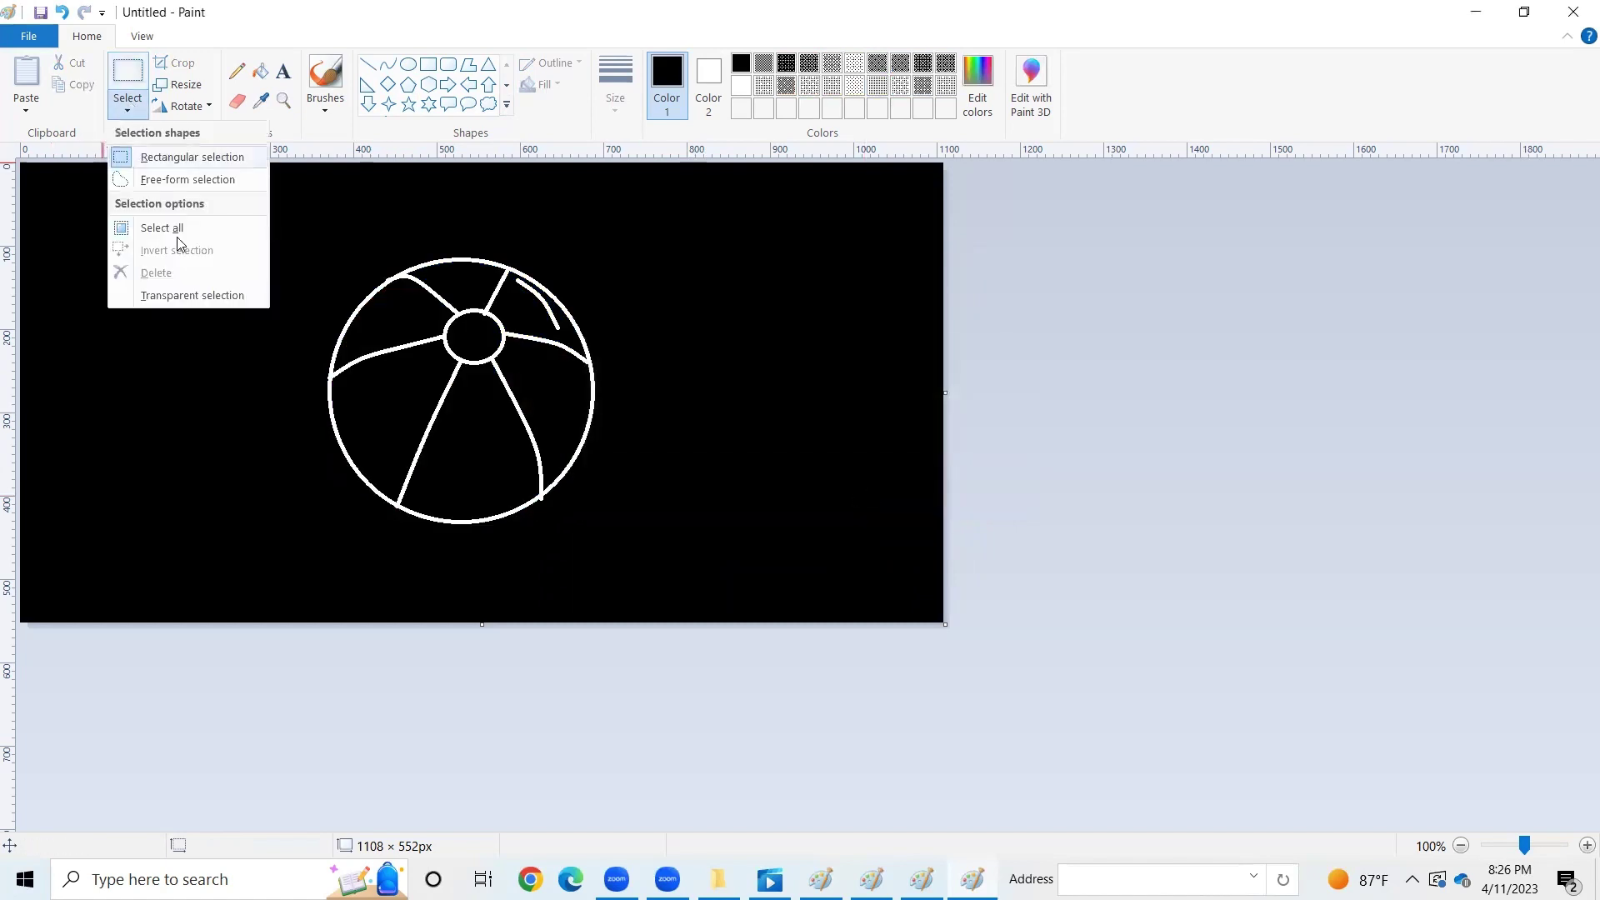
click(140, 227)
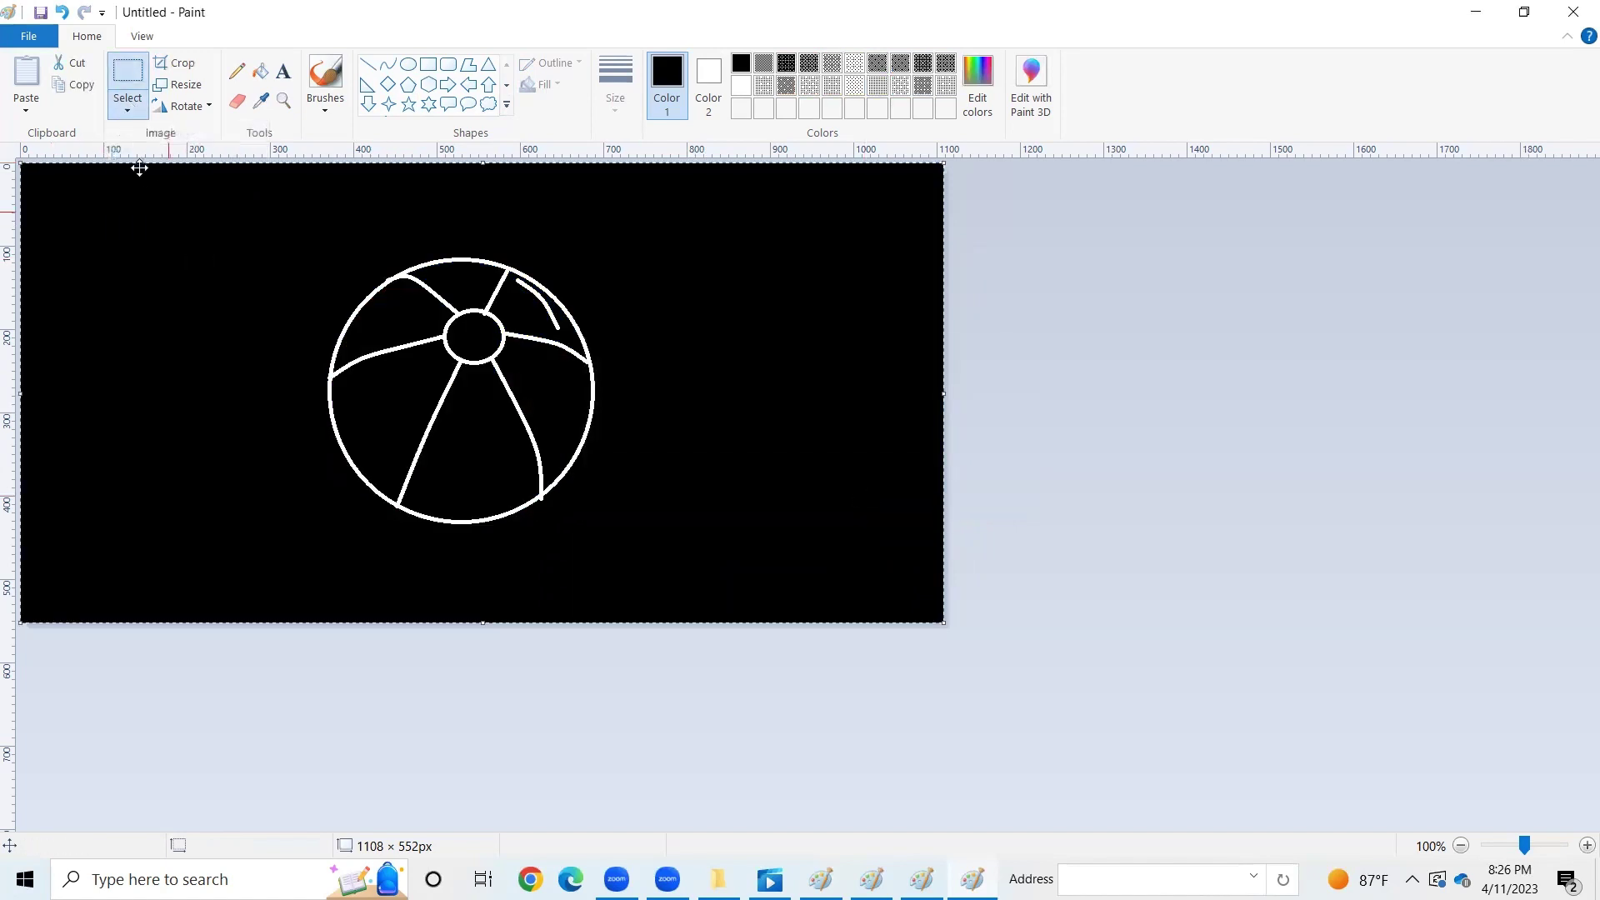
right_click(186, 403)
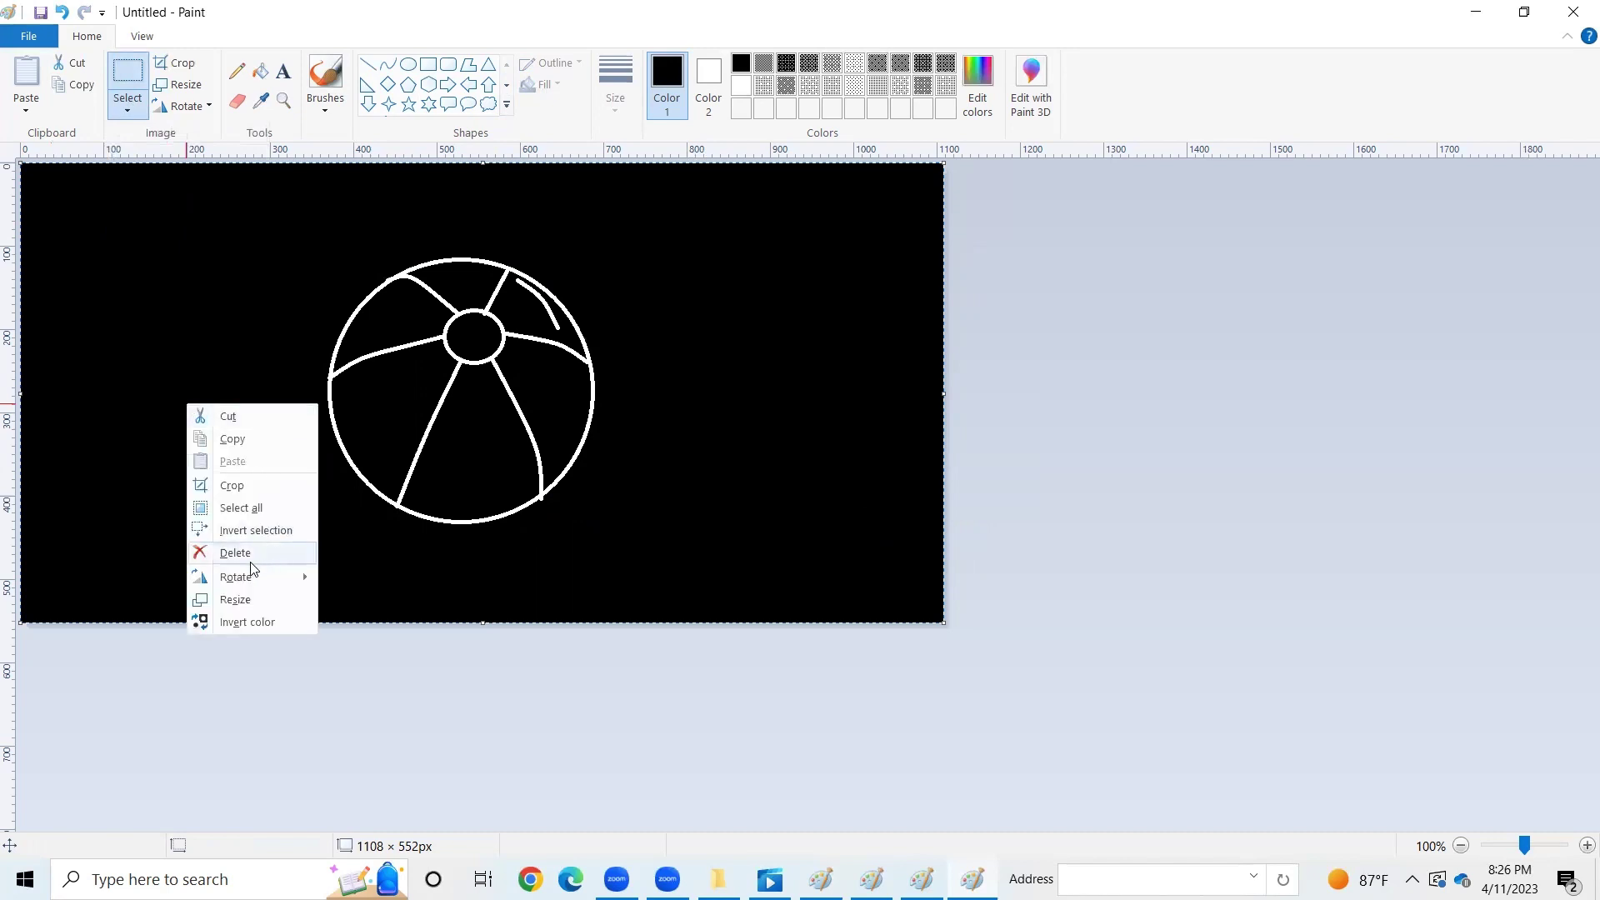
Step: Invert back to black outlines on white and set the image properties to Color
click(238, 623)
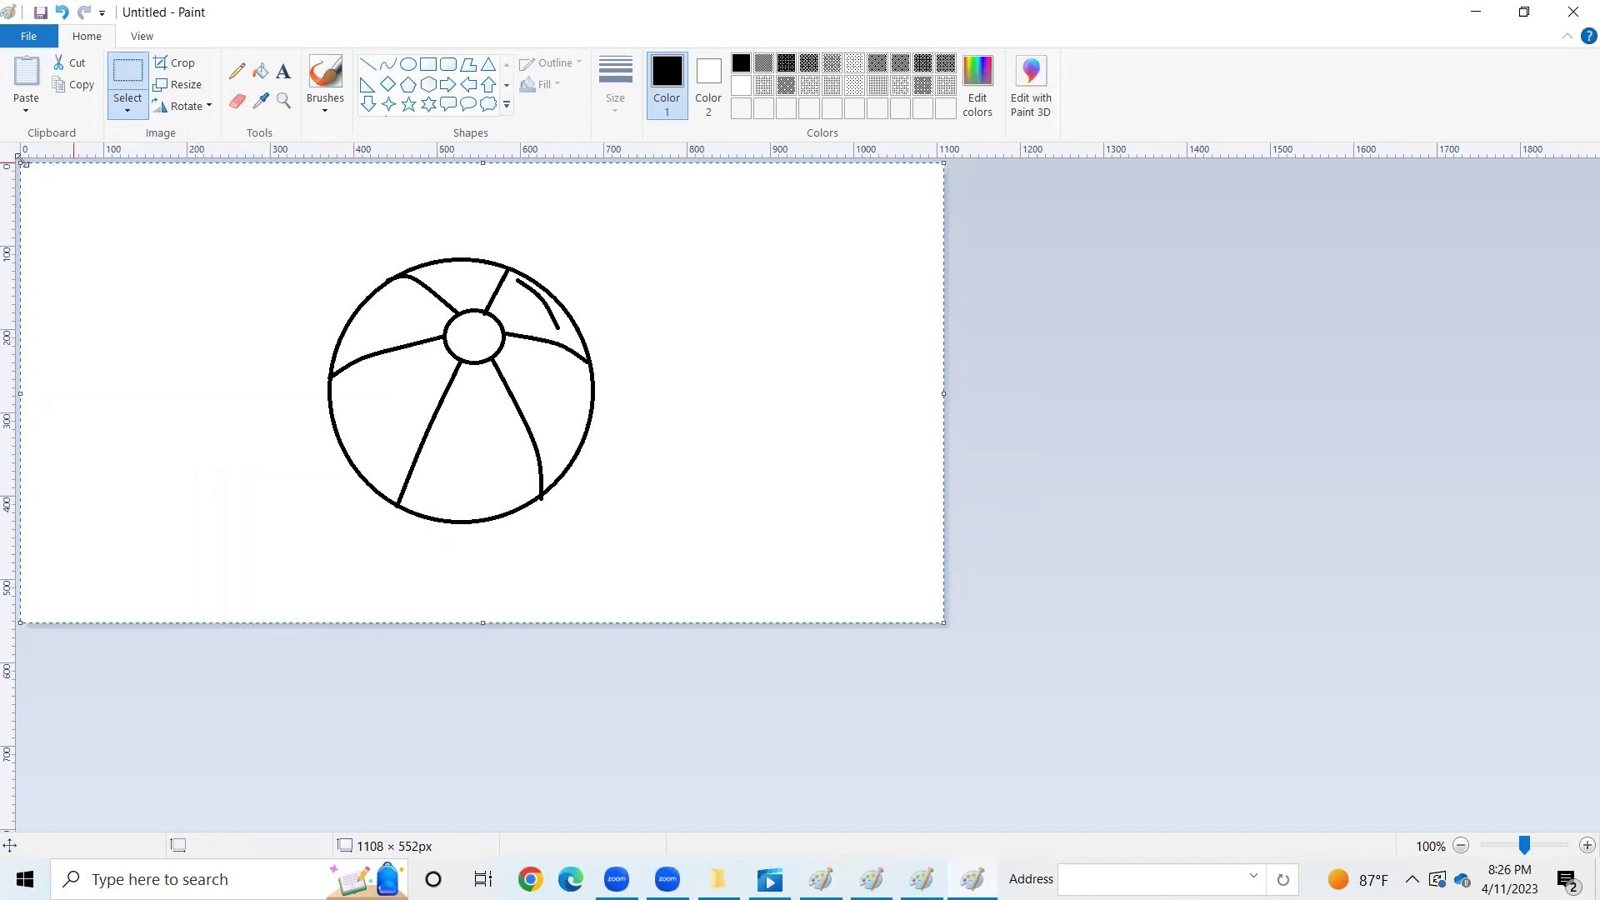
click(27, 37)
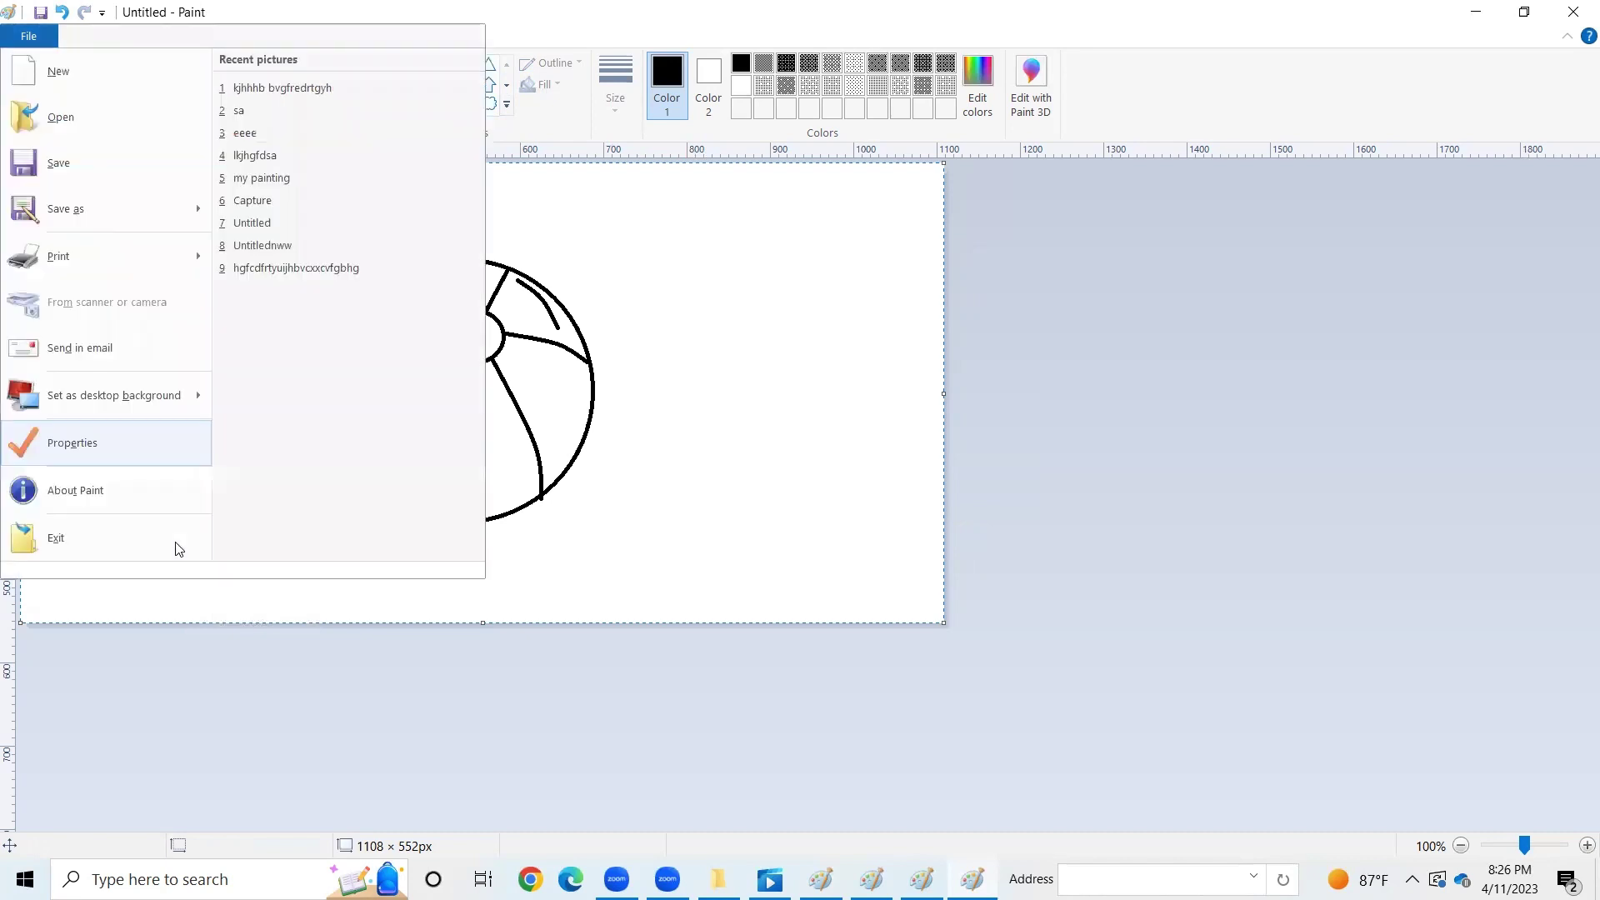
click(87, 448)
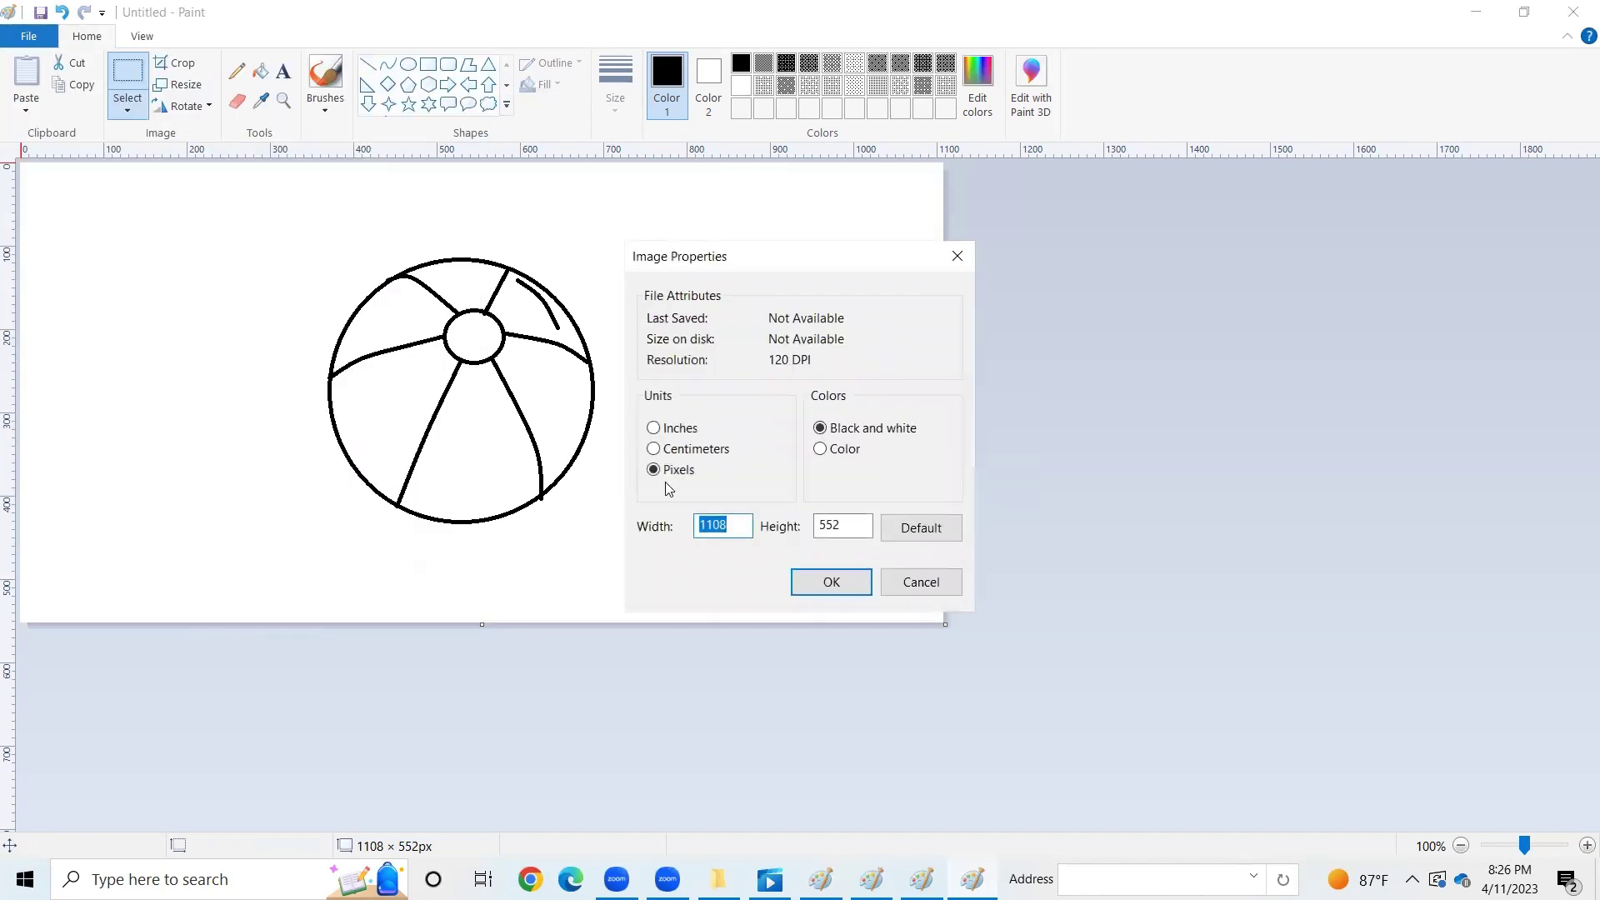
click(822, 448)
click(829, 581)
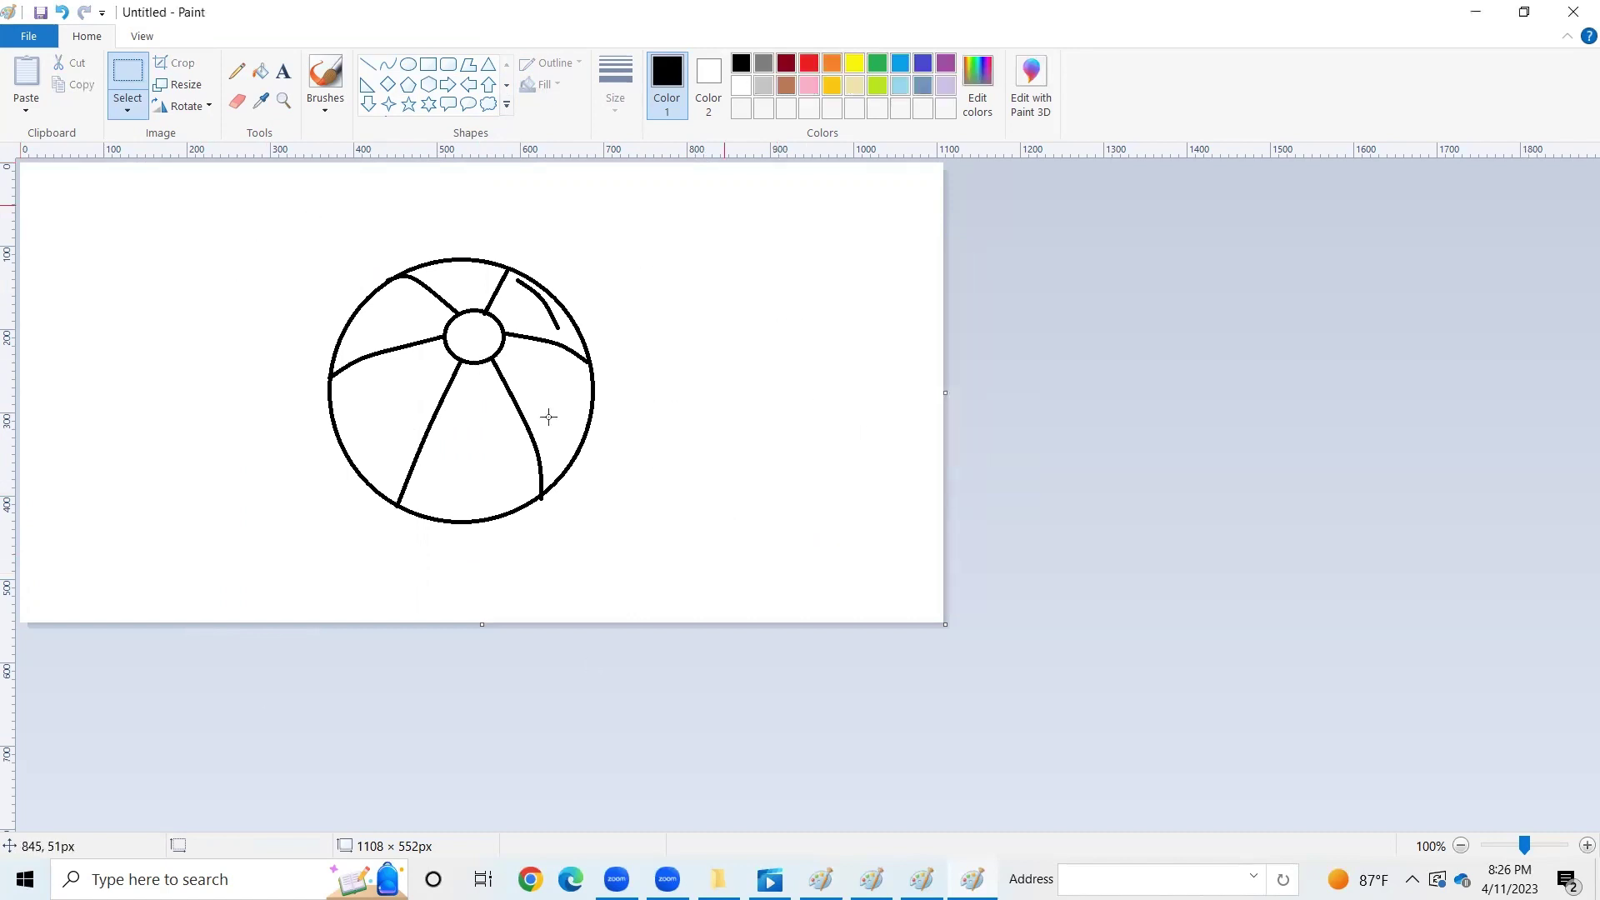
Step: Paste the ball picture from Pictures and move it right of the sketch
click(26, 106)
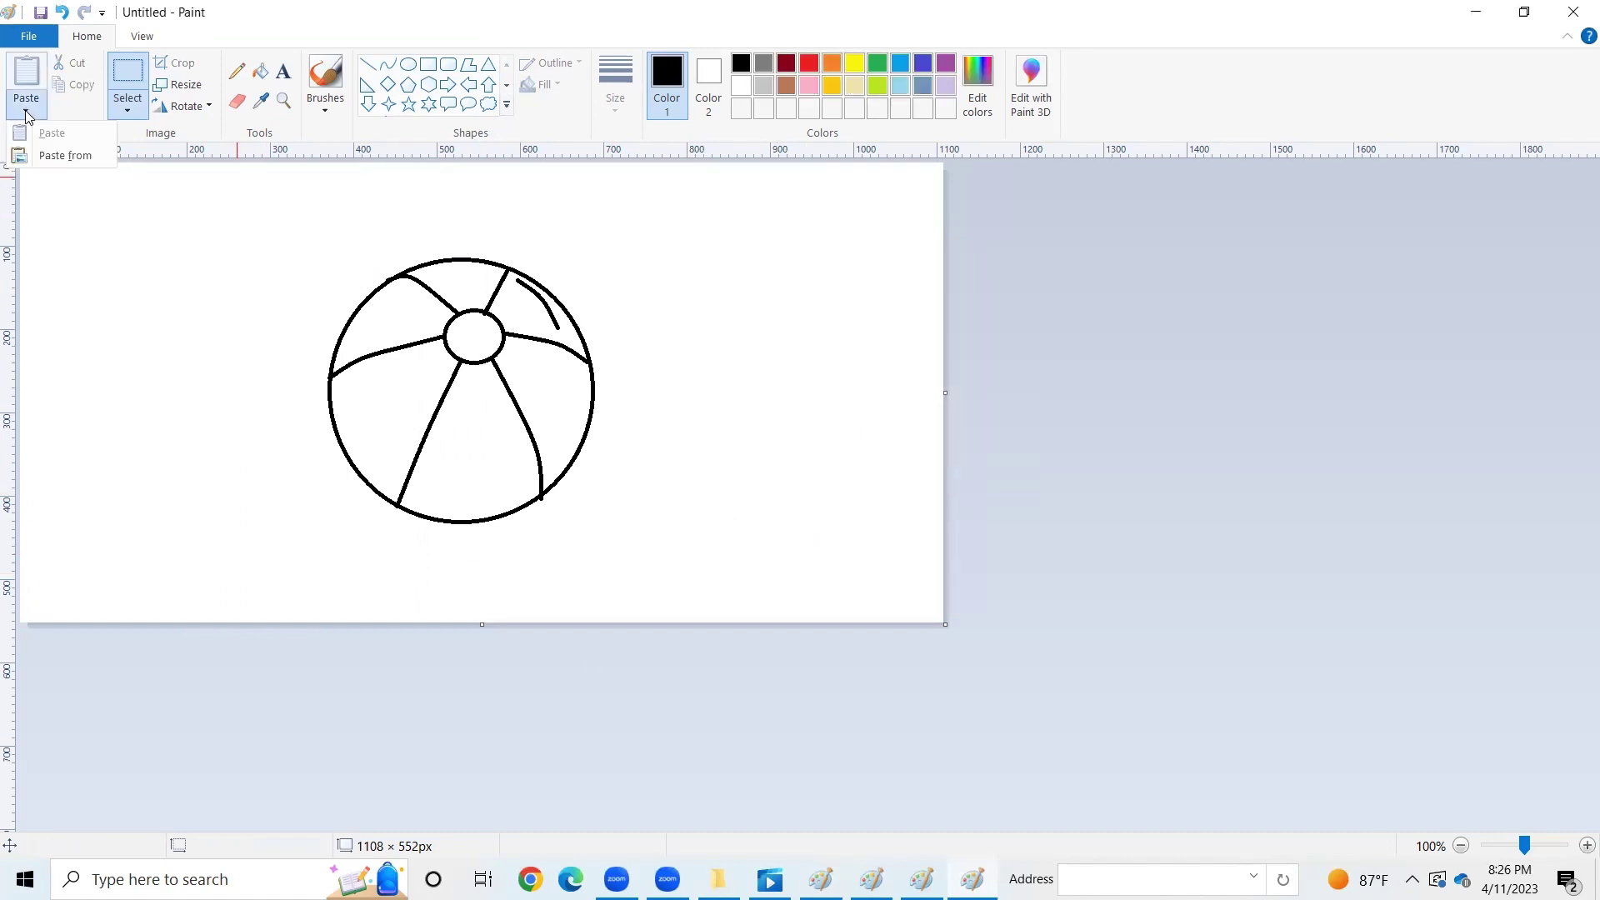
click(53, 155)
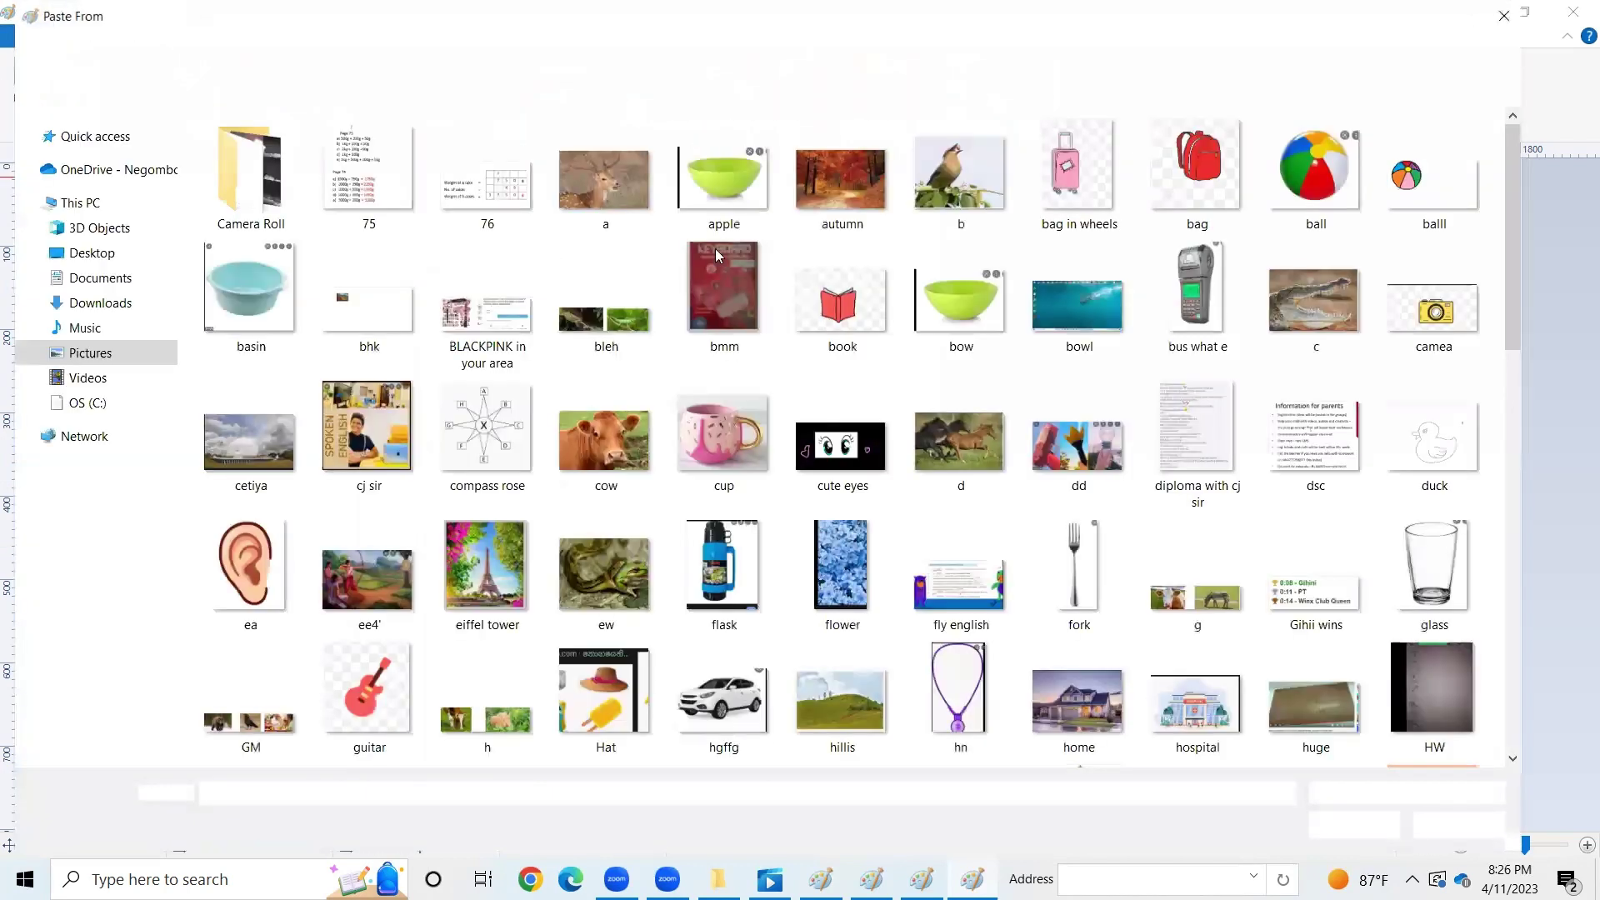
click(1336, 158)
double_click(1335, 158)
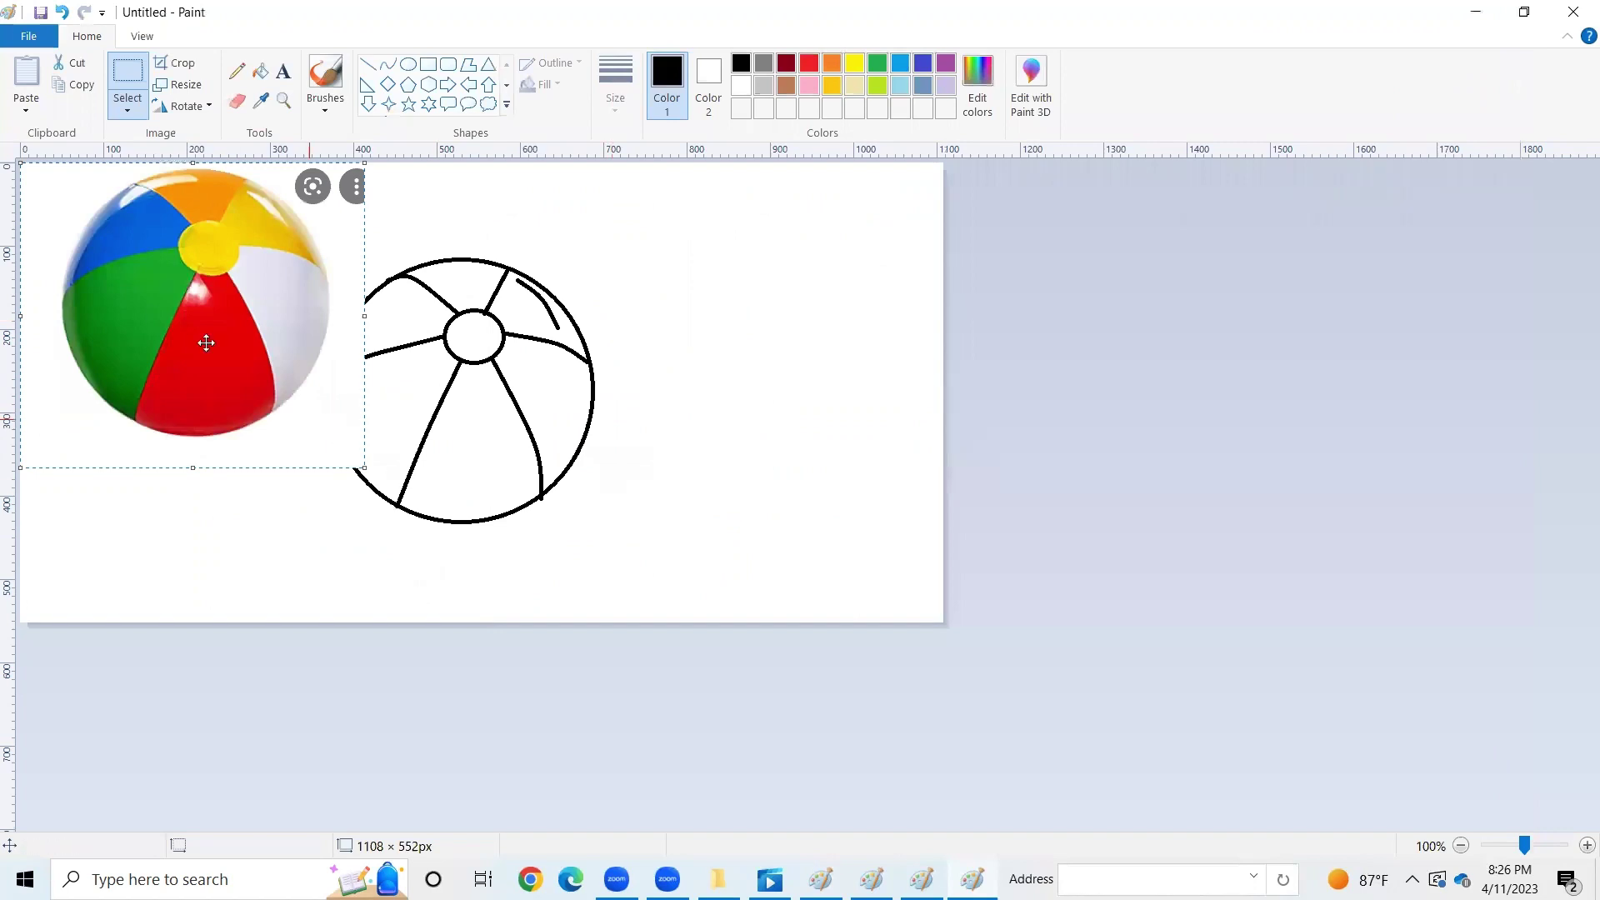
drag(163, 312, 765, 419)
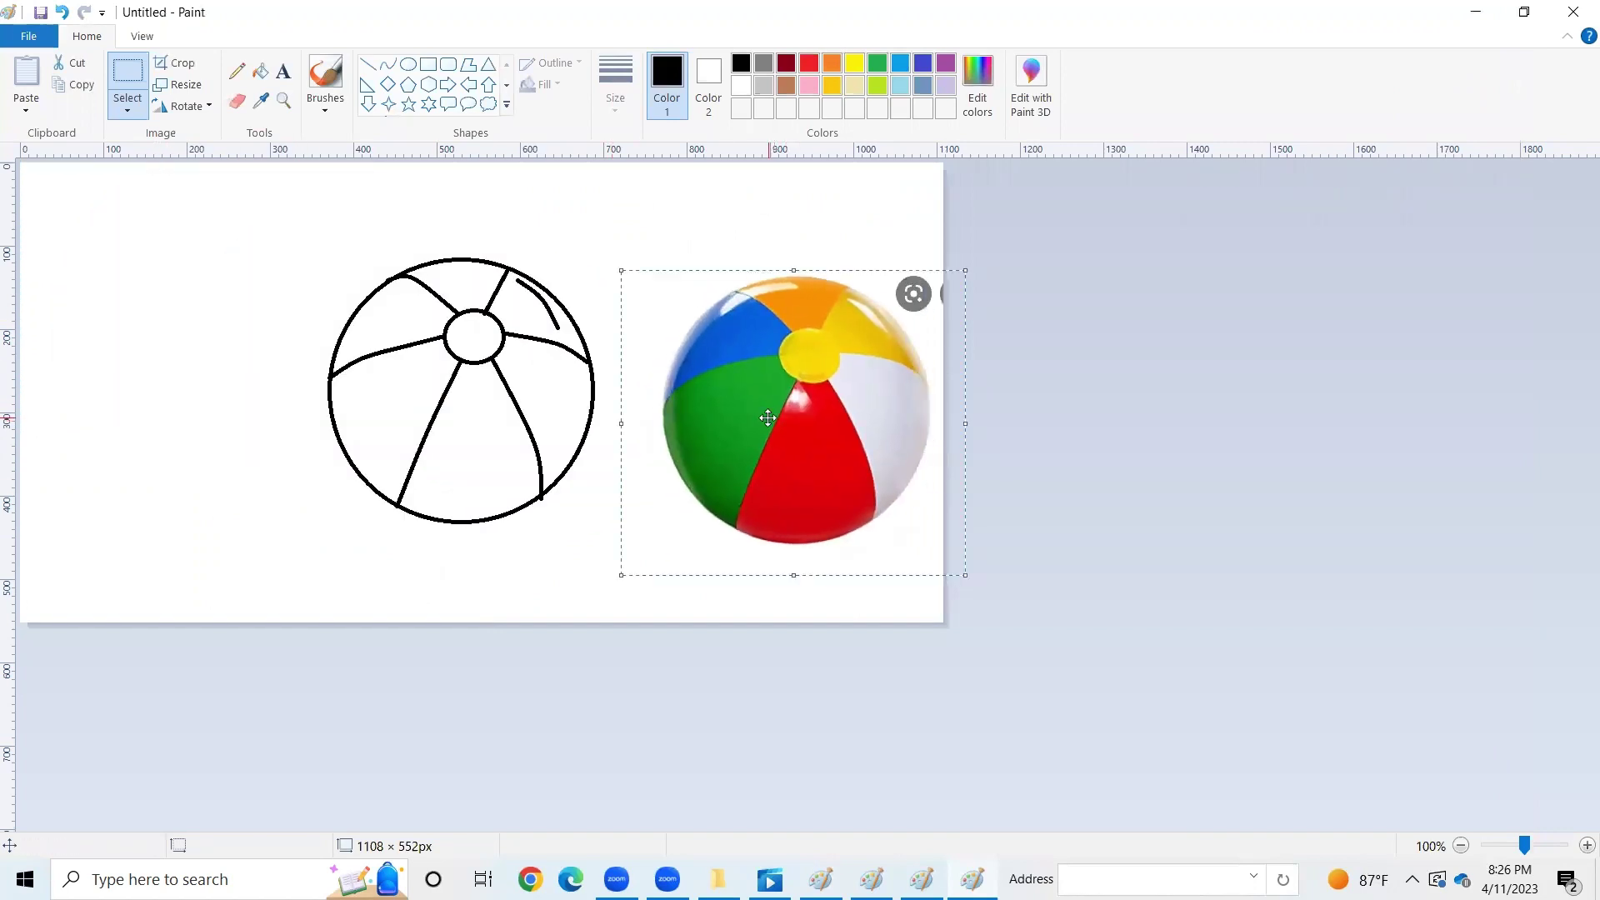
Step: Try palette red and gold fills on the drawing, then undo them
click(653, 266)
click(810, 66)
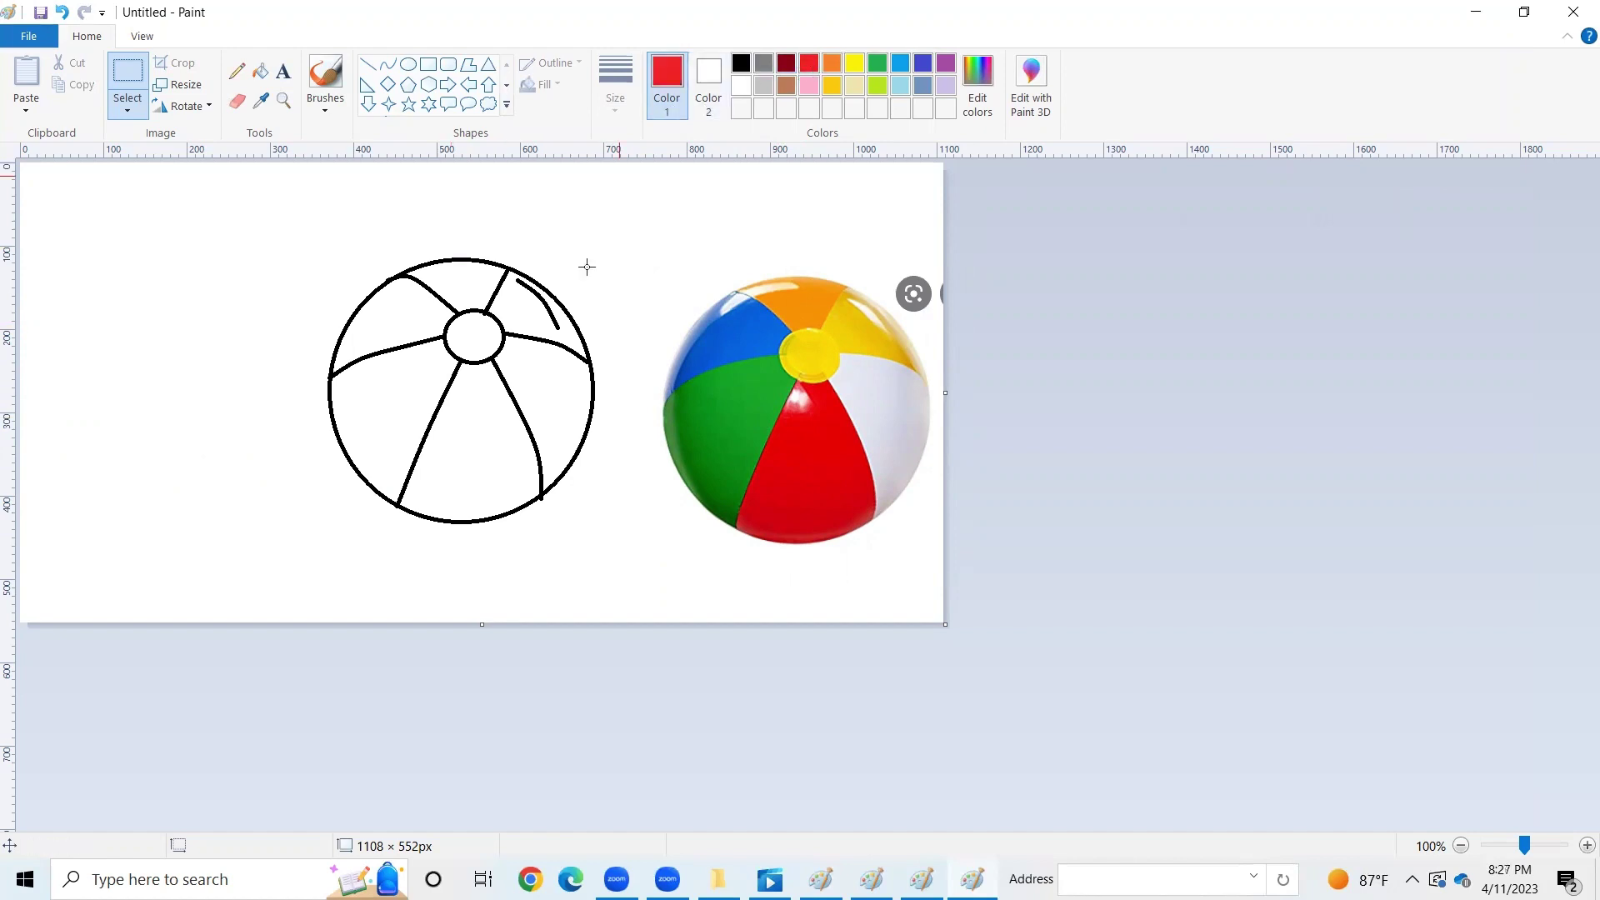
click(260, 72)
click(486, 416)
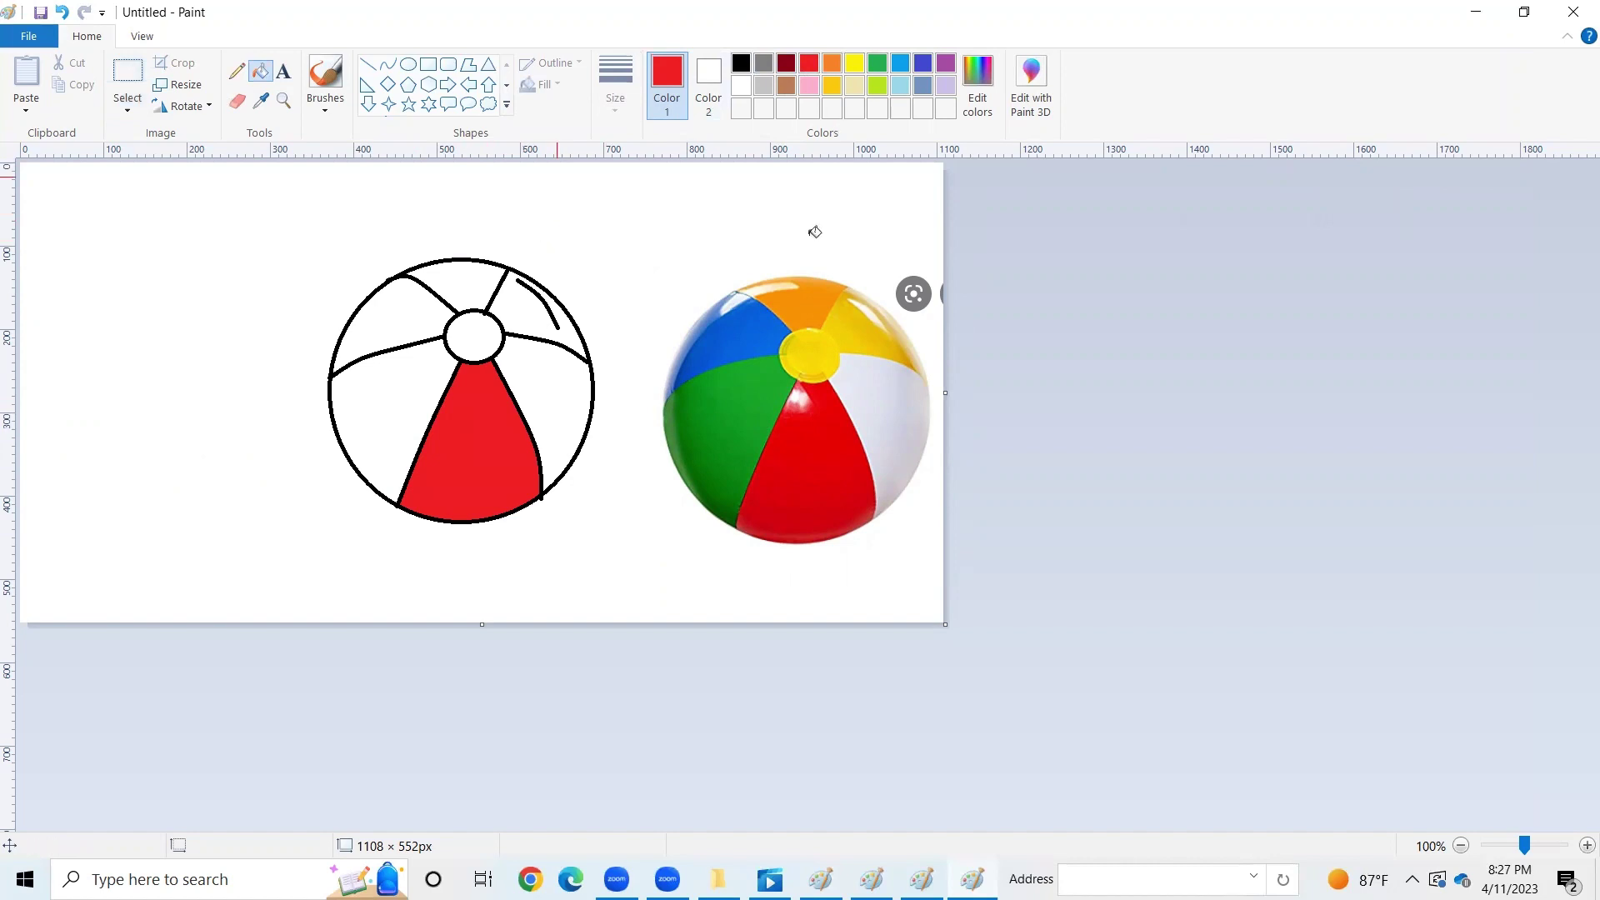
click(832, 85)
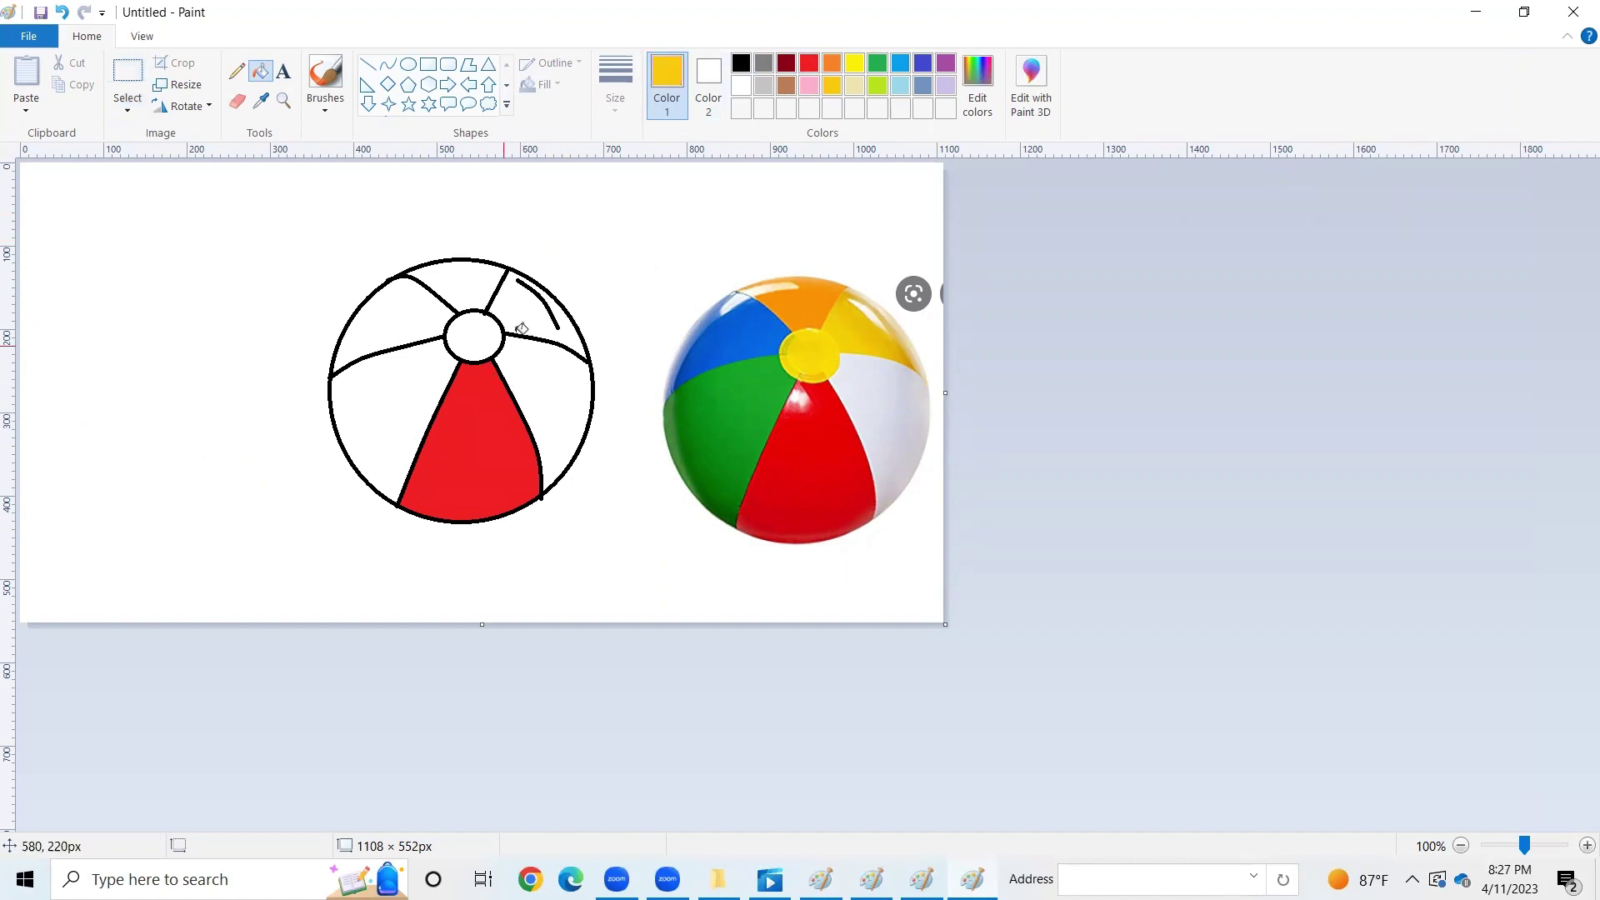
click(536, 313)
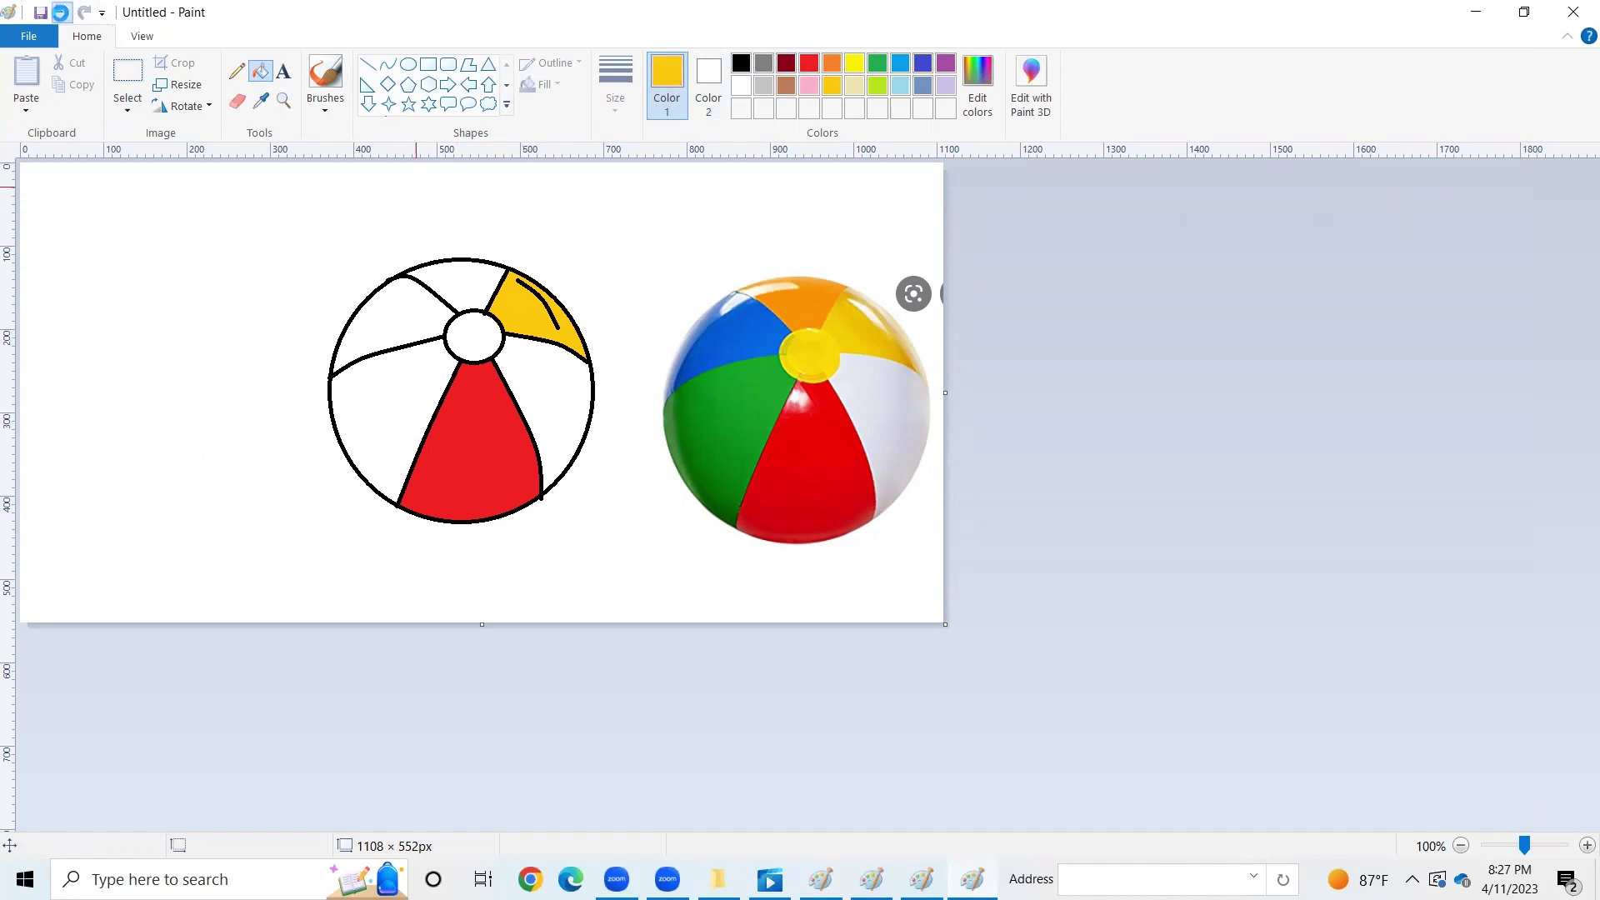
click(61, 11)
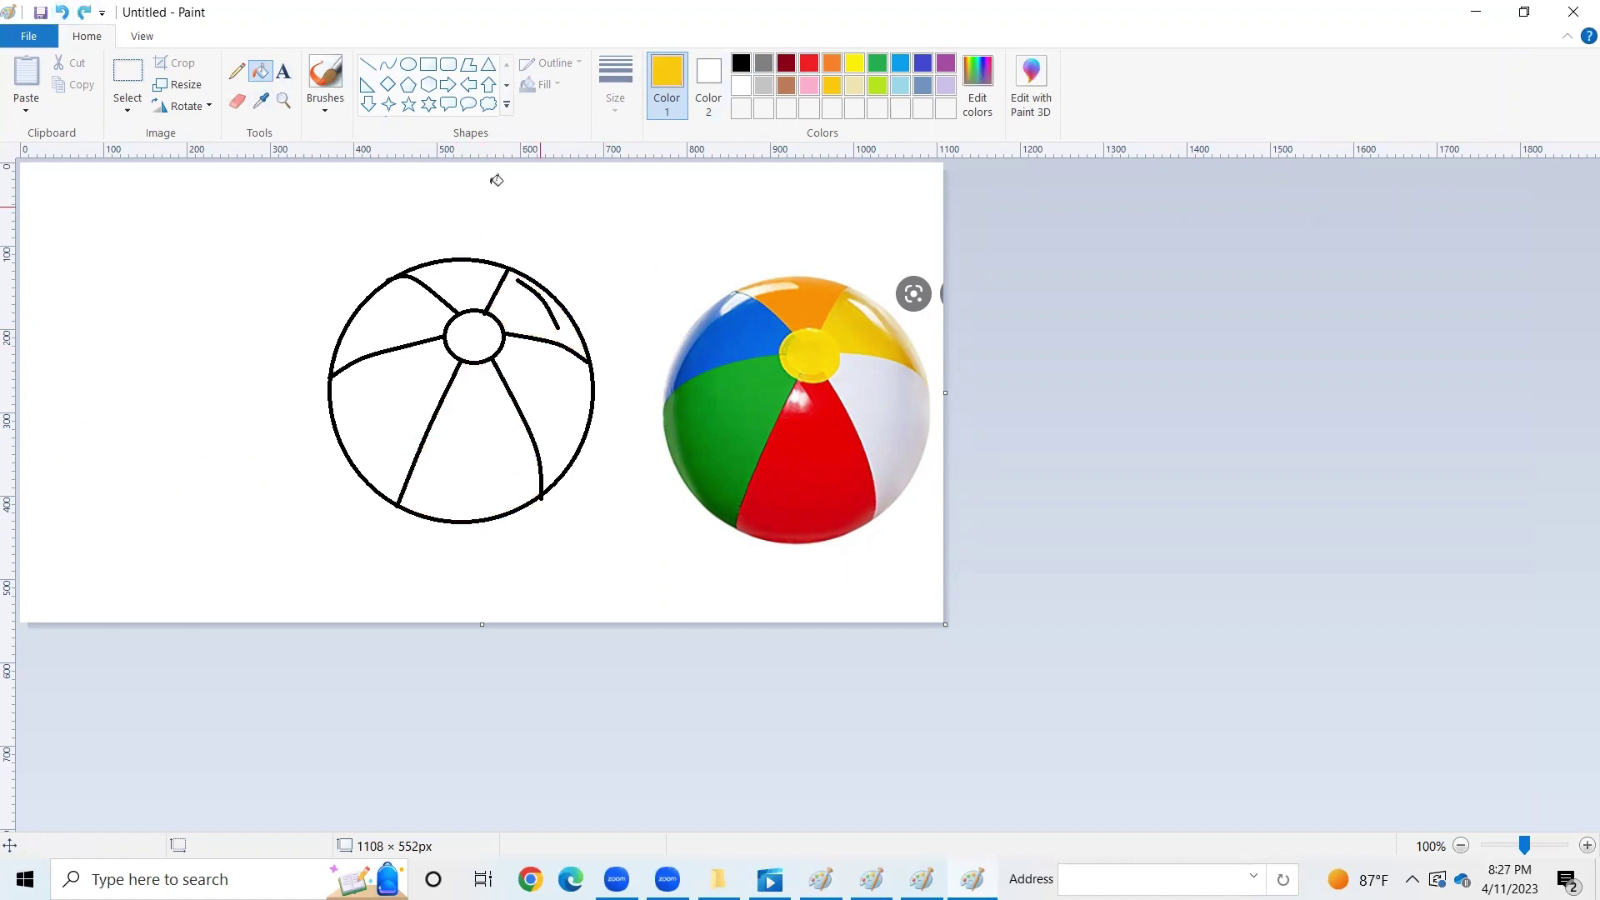
Step: Fill the bottom panel red and centre circle yellow using colours sampled from the photo
click(266, 105)
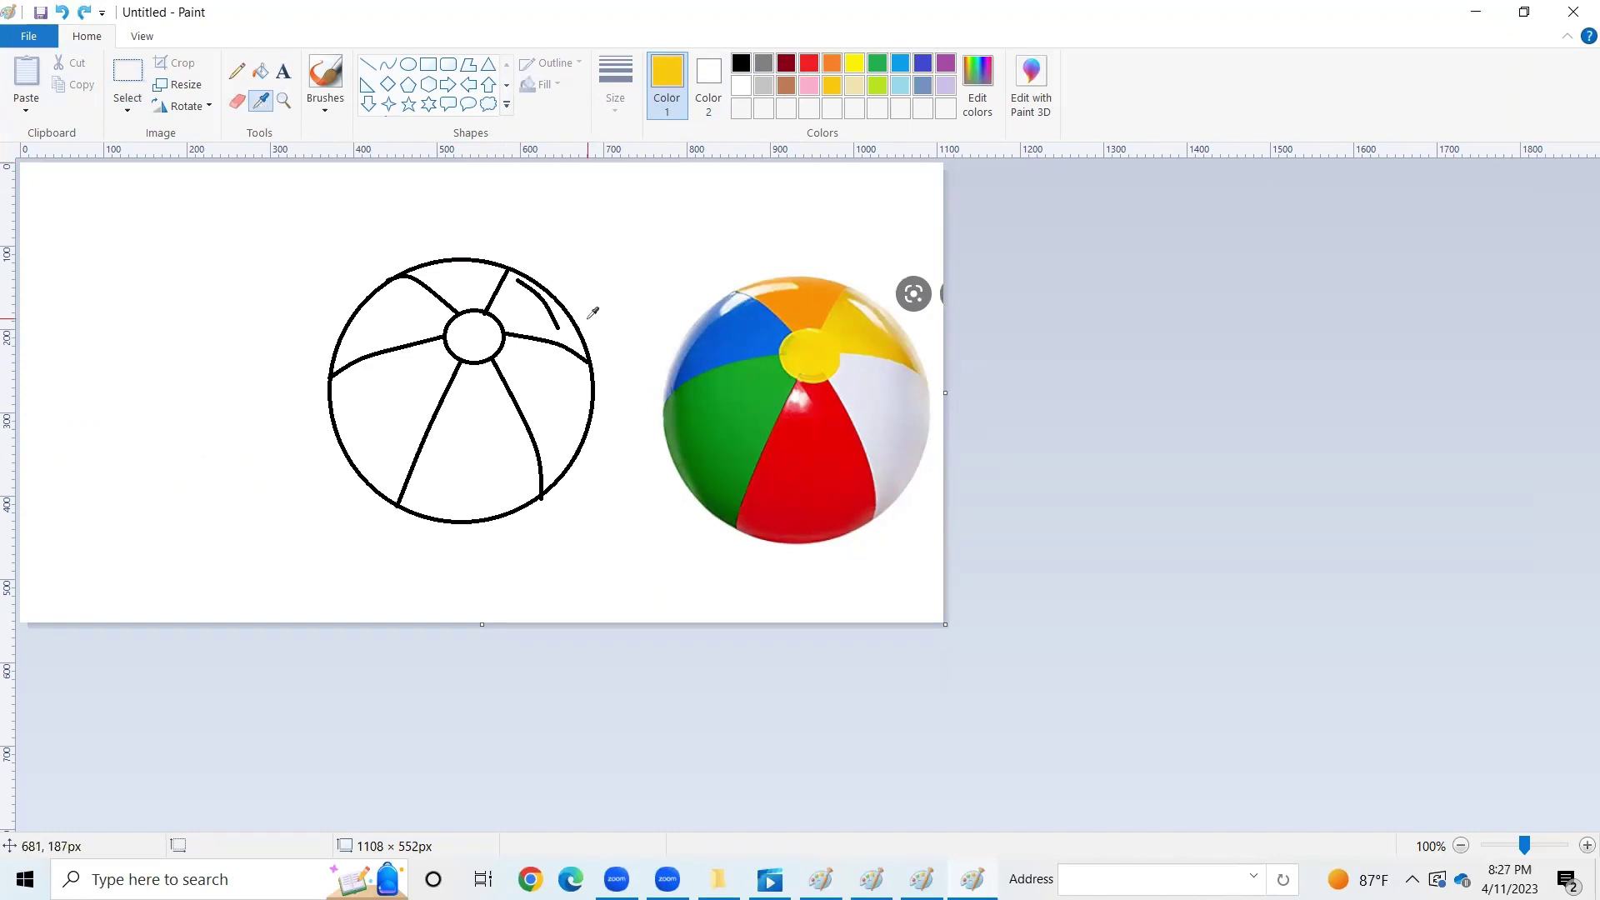
click(815, 438)
click(483, 429)
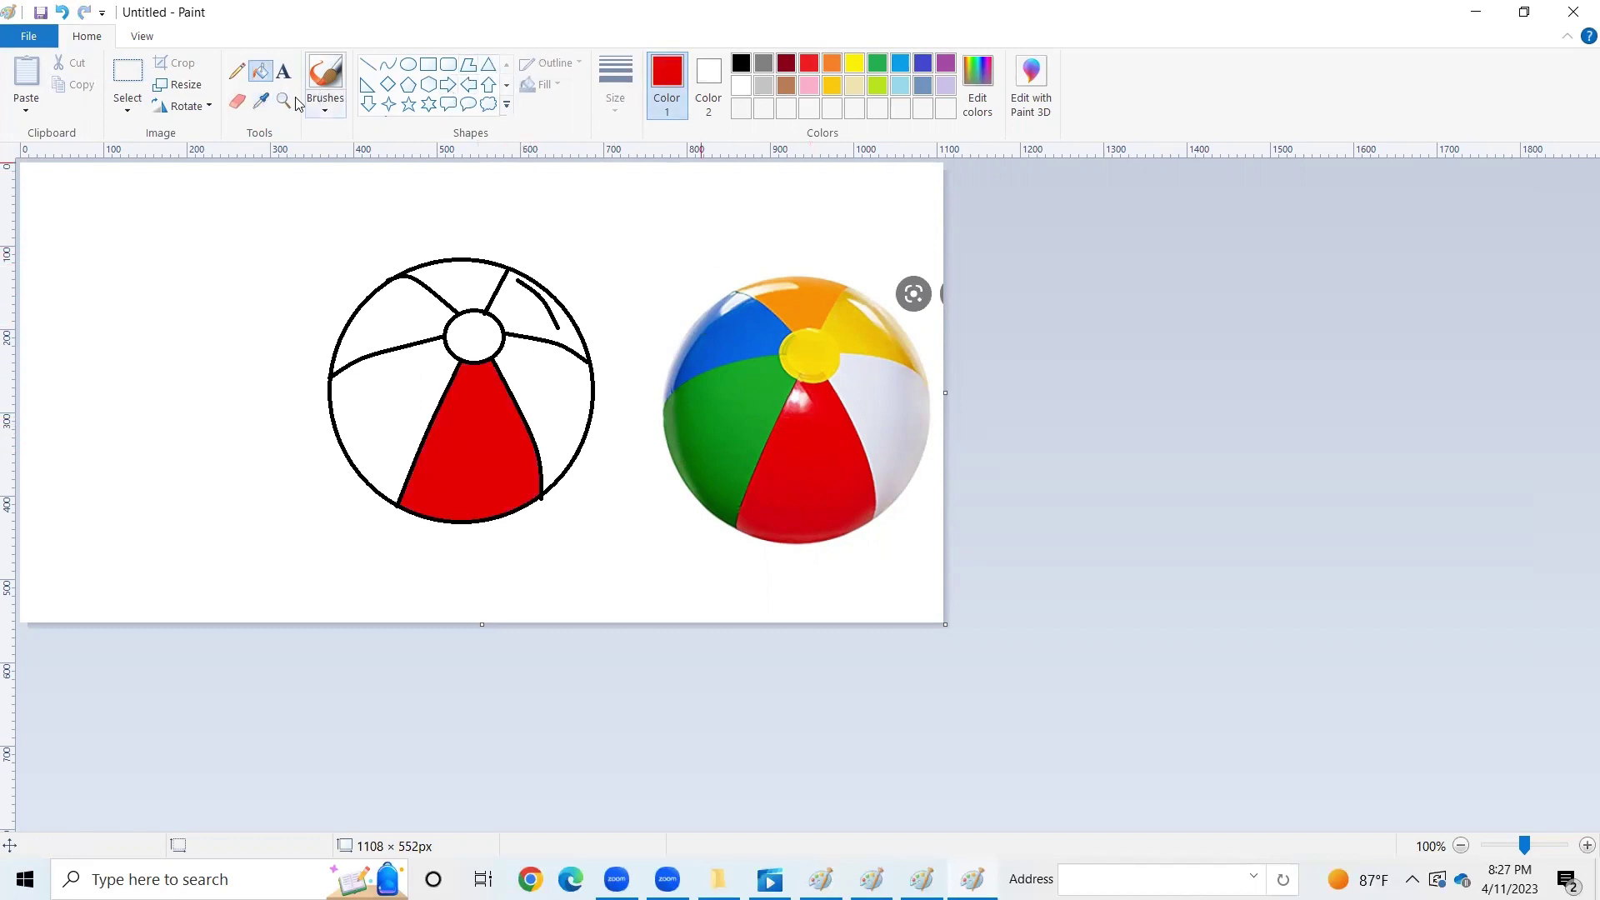
click(262, 101)
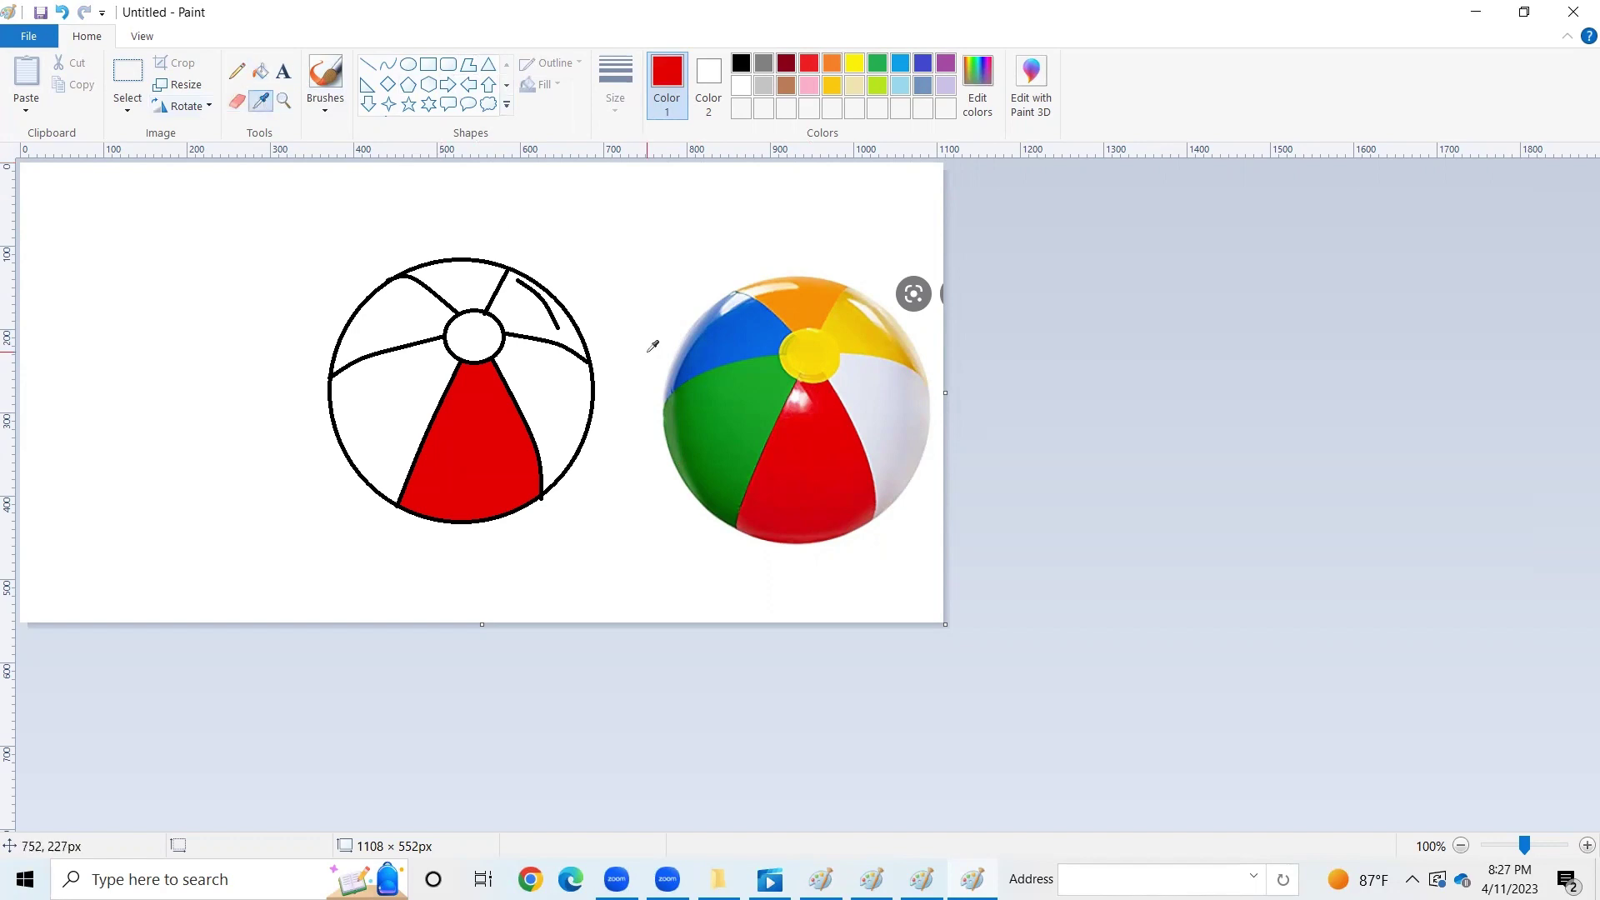
click(813, 346)
click(468, 337)
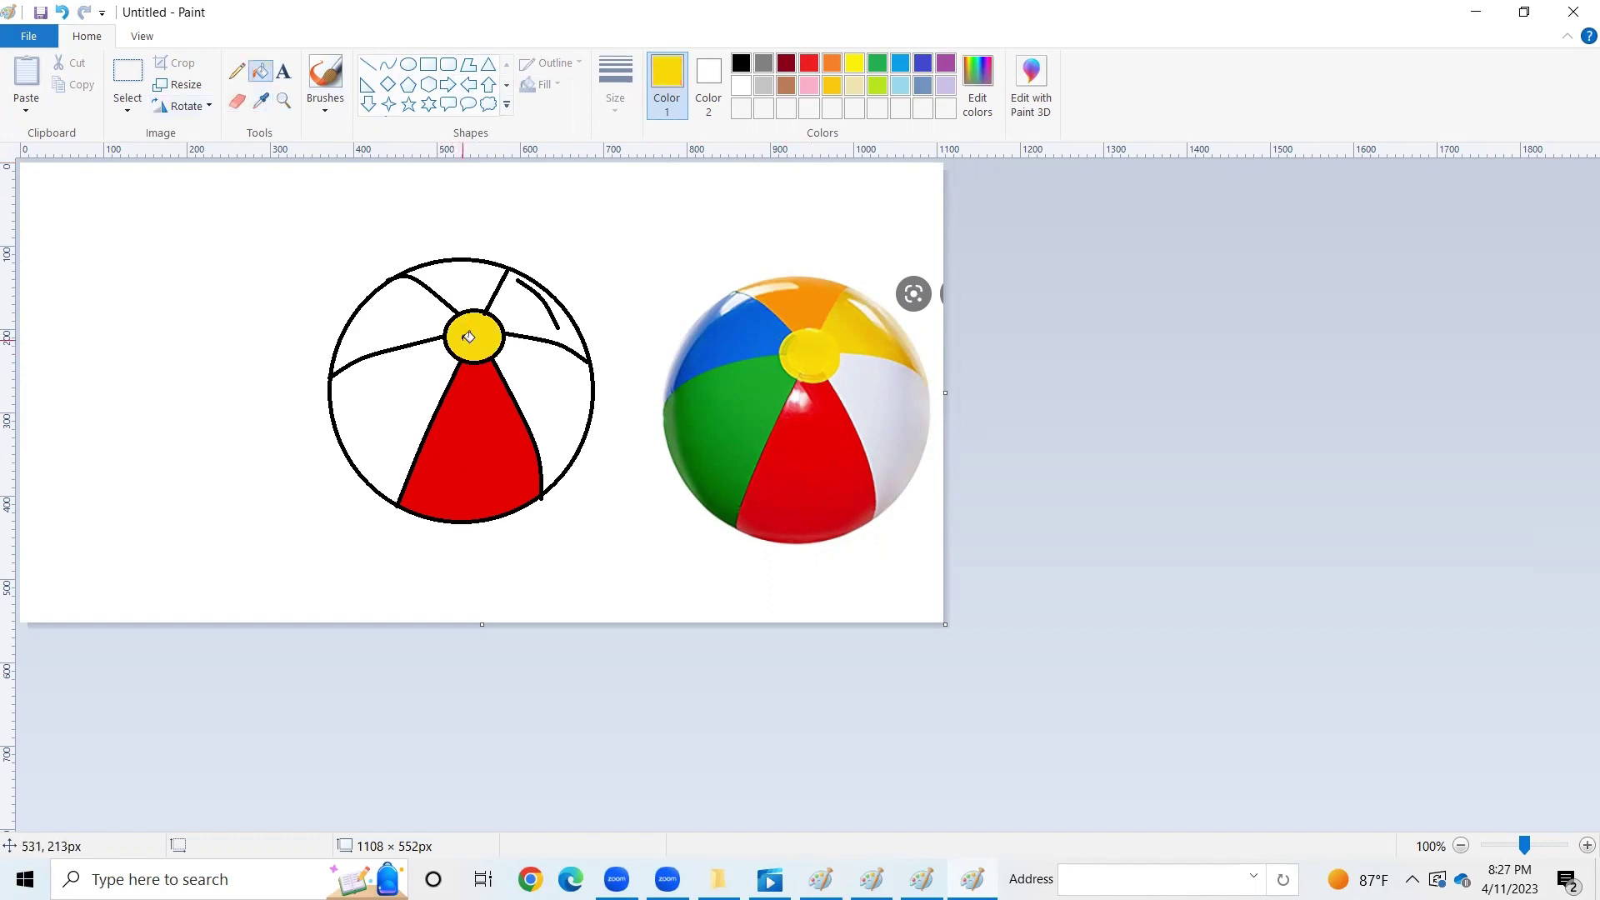
click(262, 104)
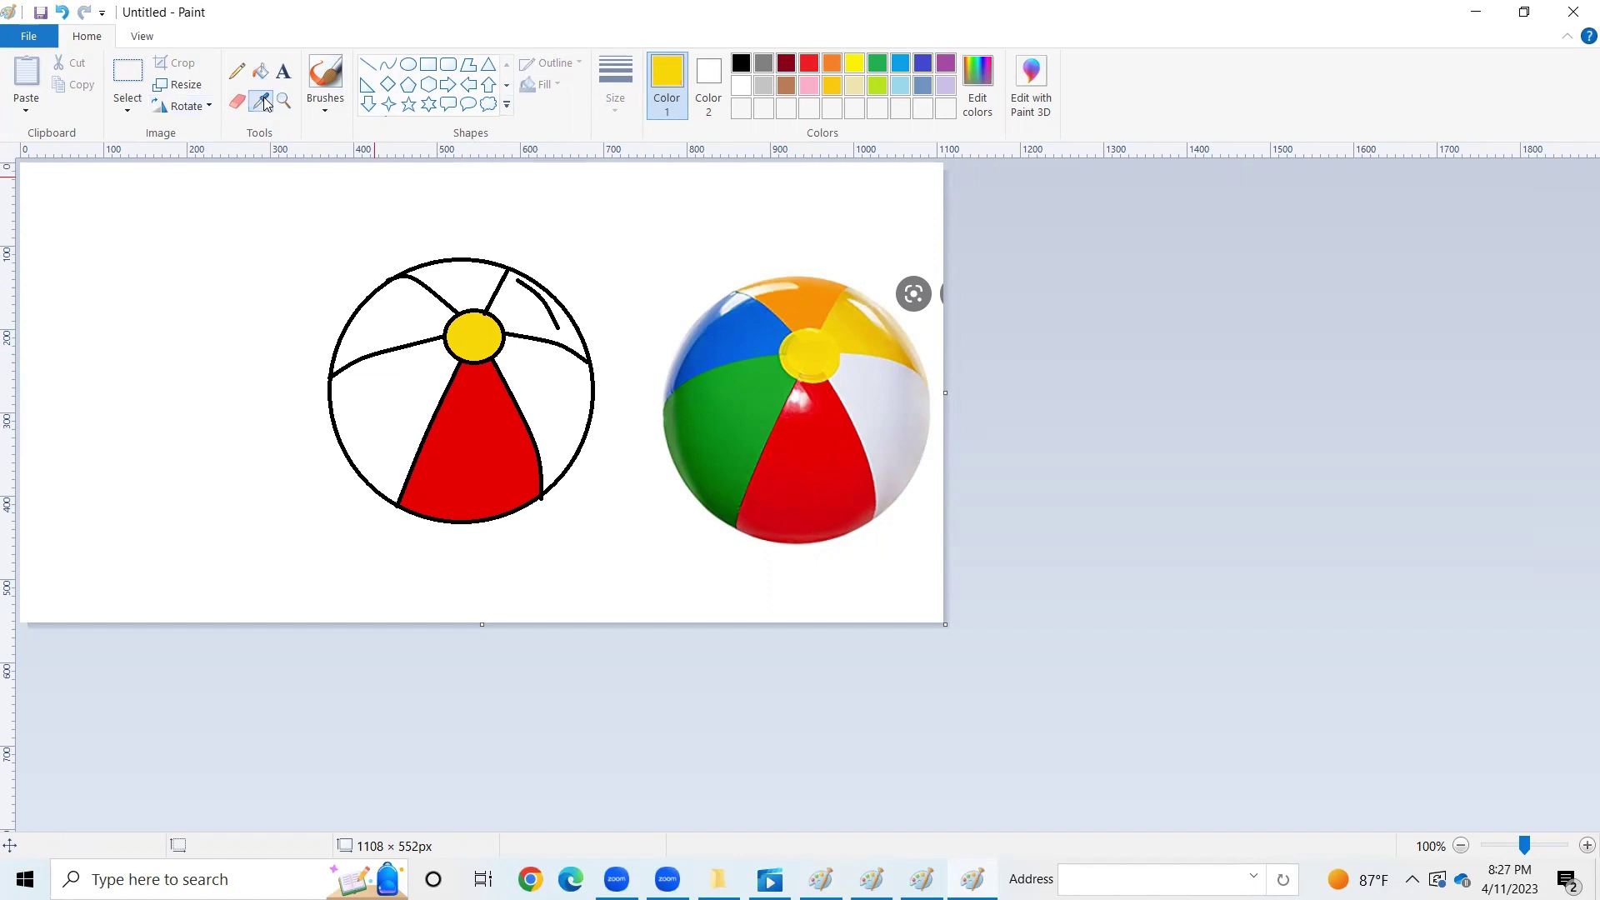
click(868, 332)
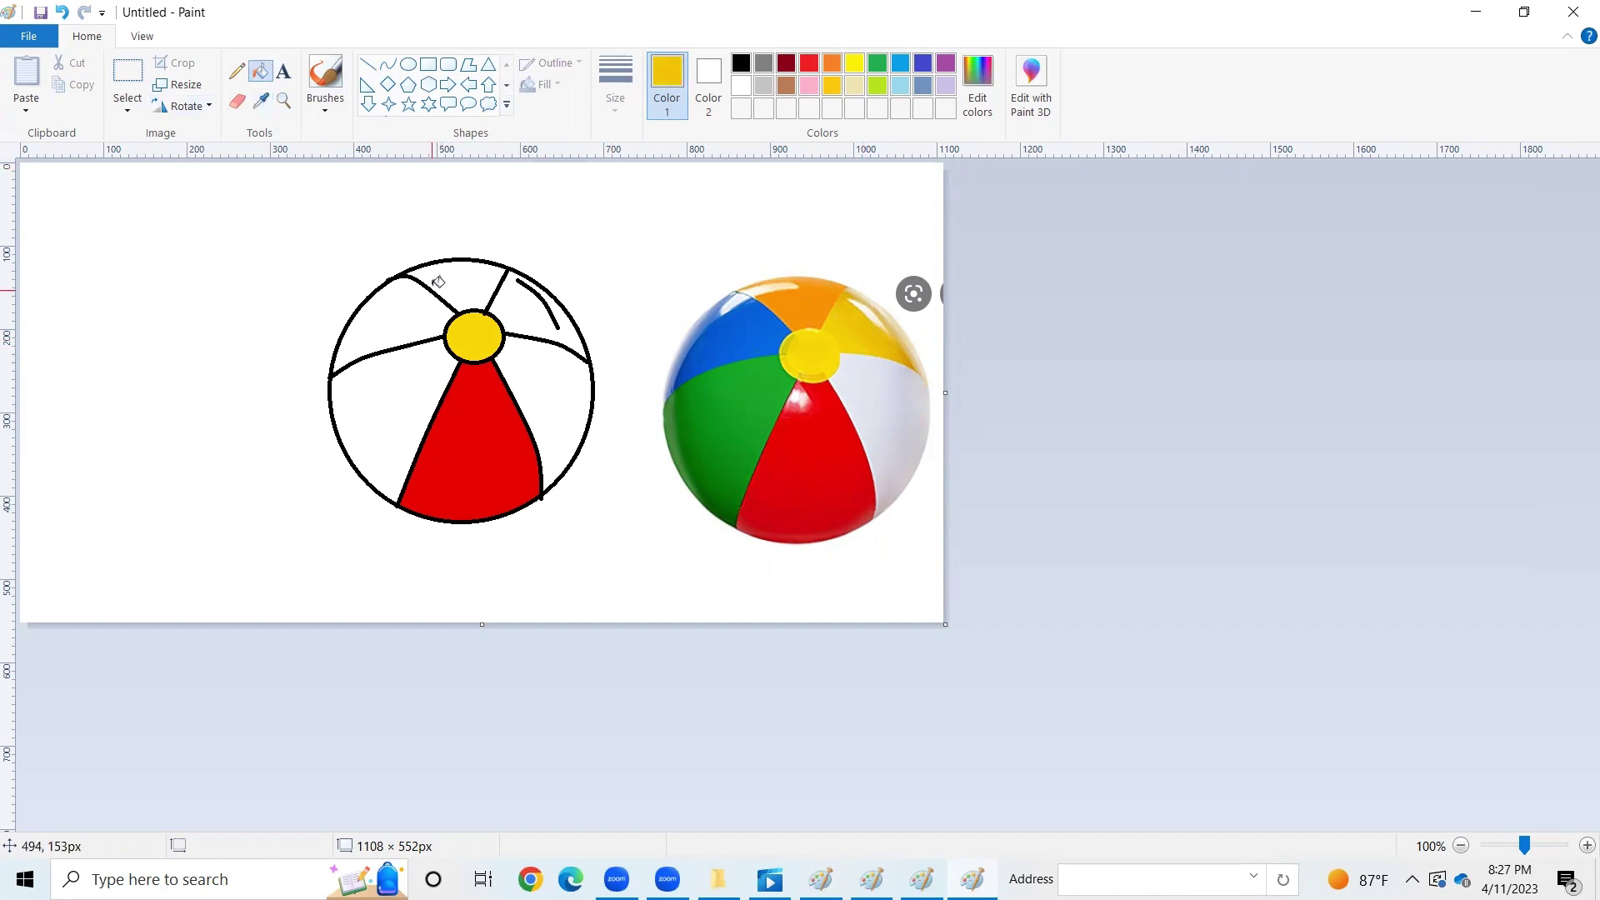
Step: Fill the upper-right panel yellow and the right panel with the photo's grey
click(514, 302)
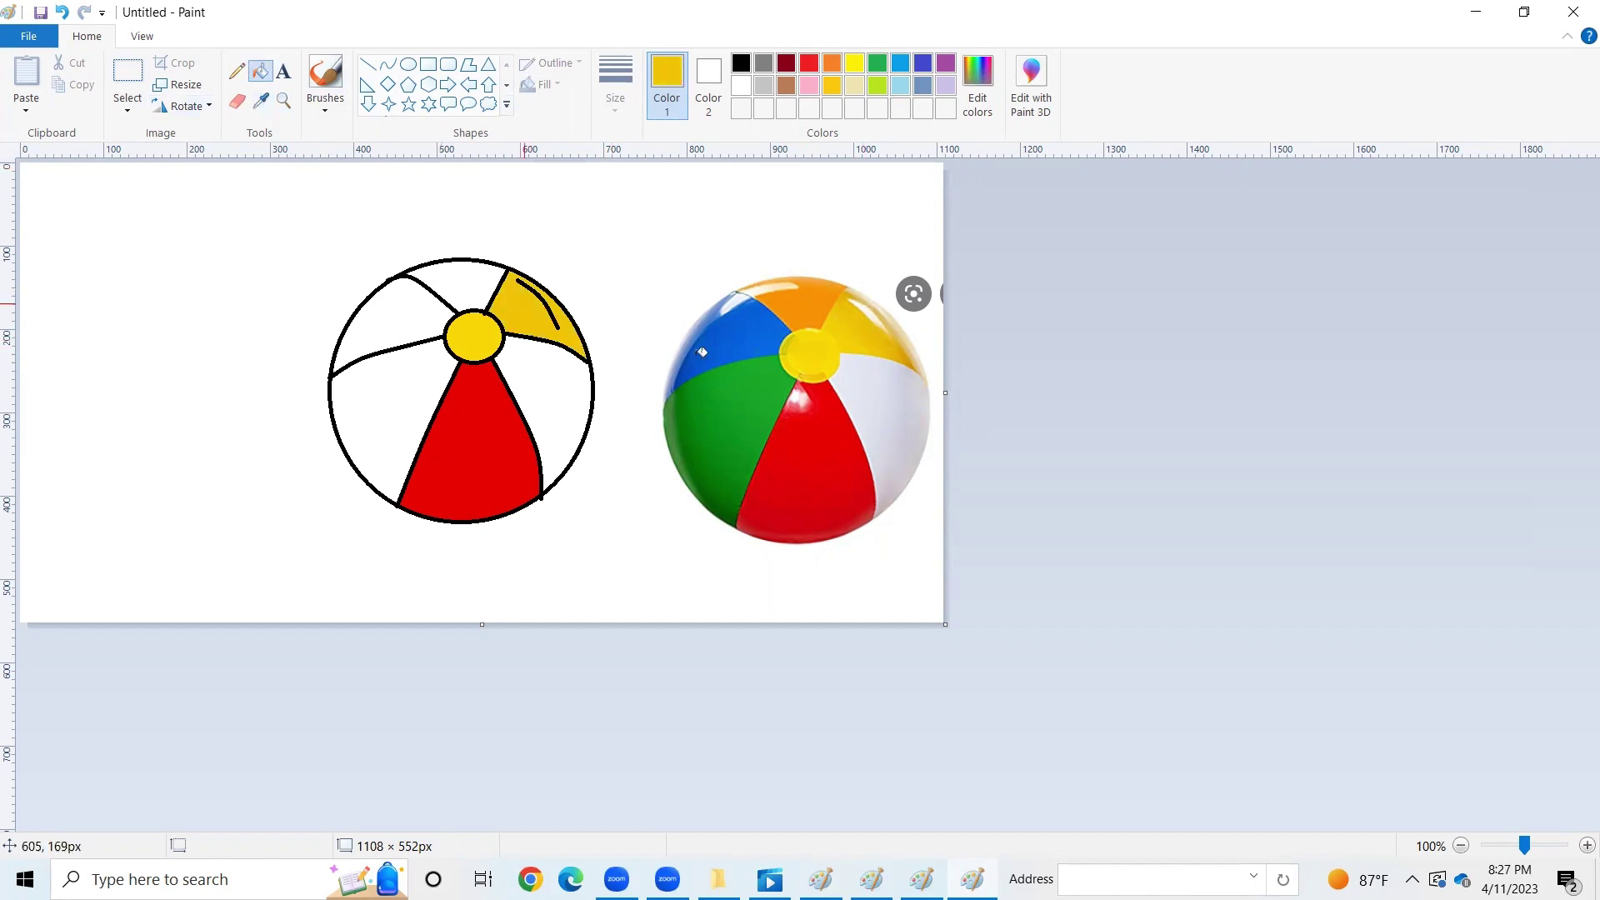
click(237, 72)
click(260, 100)
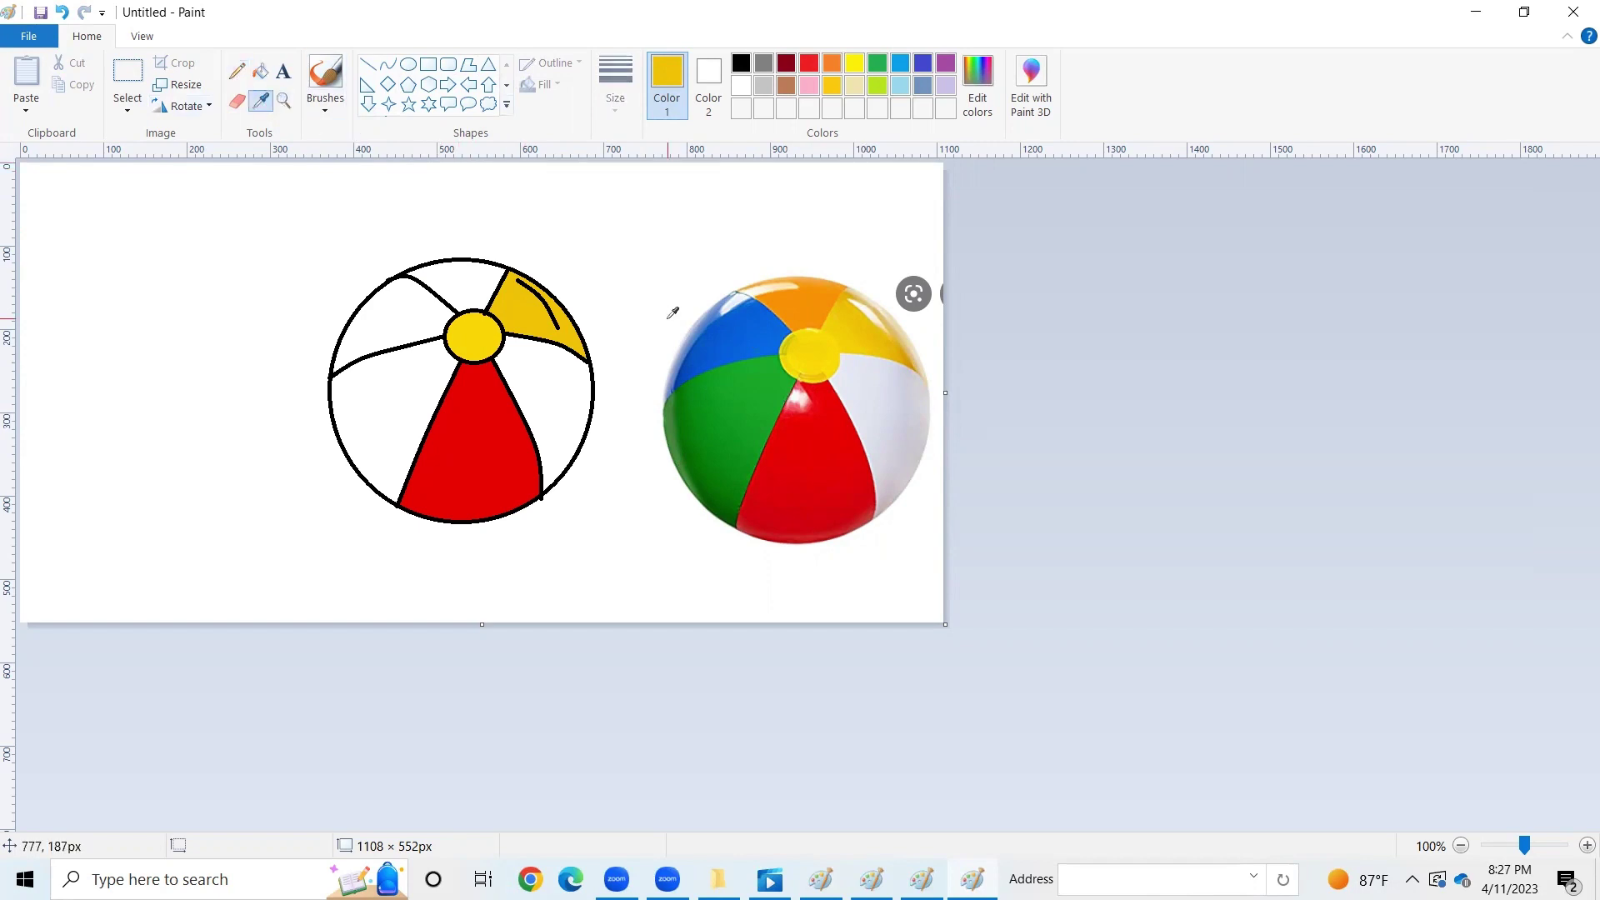
click(889, 440)
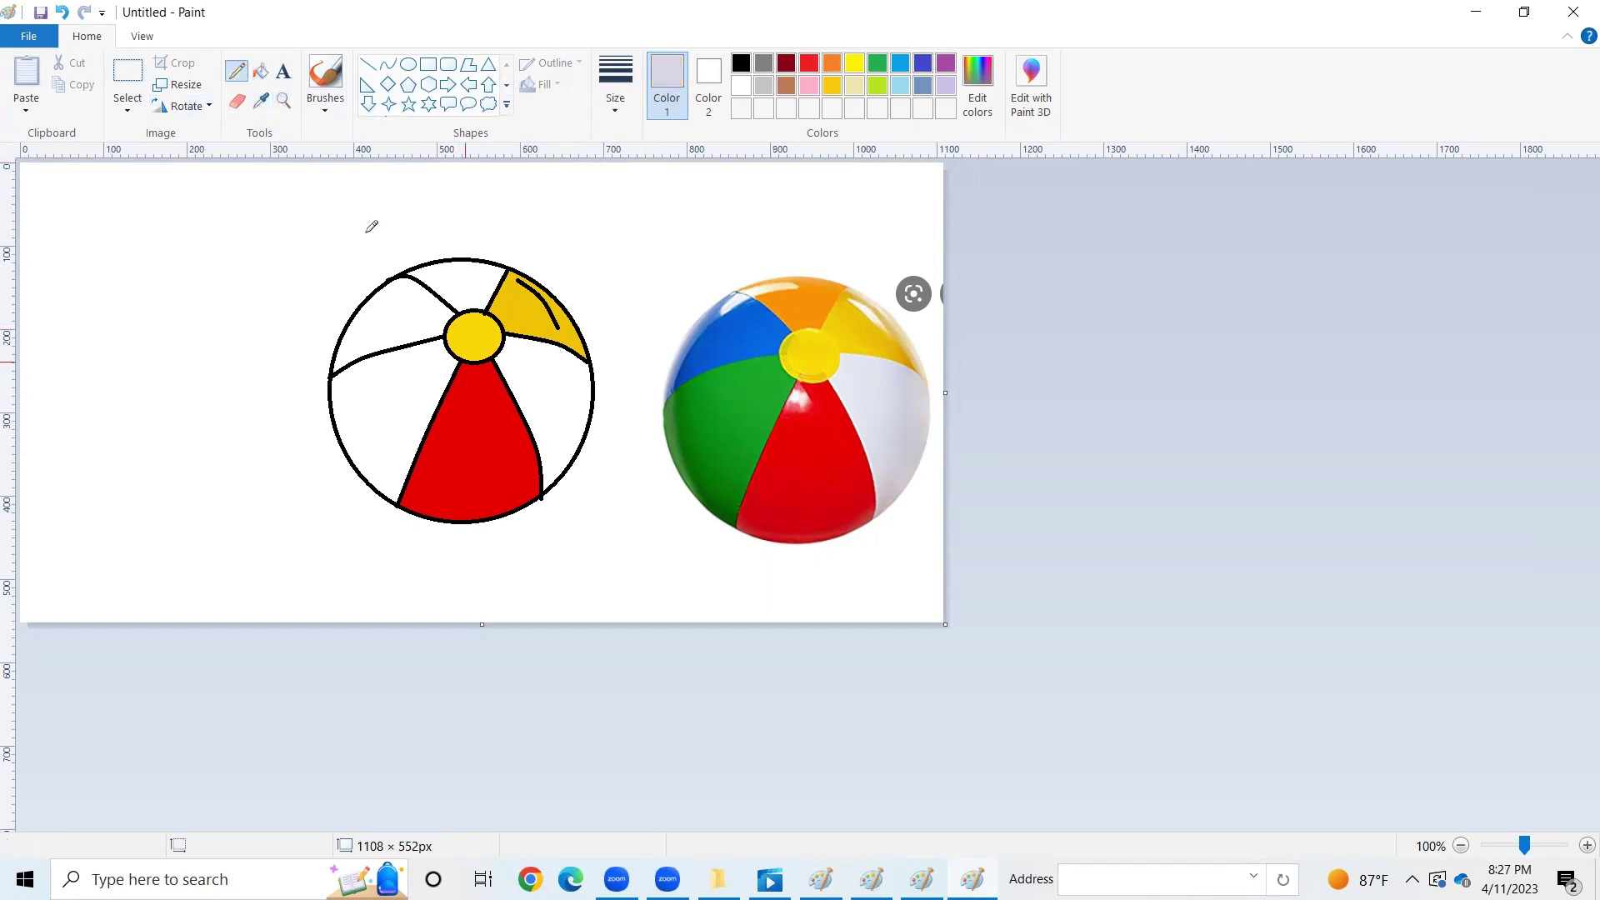
click(261, 72)
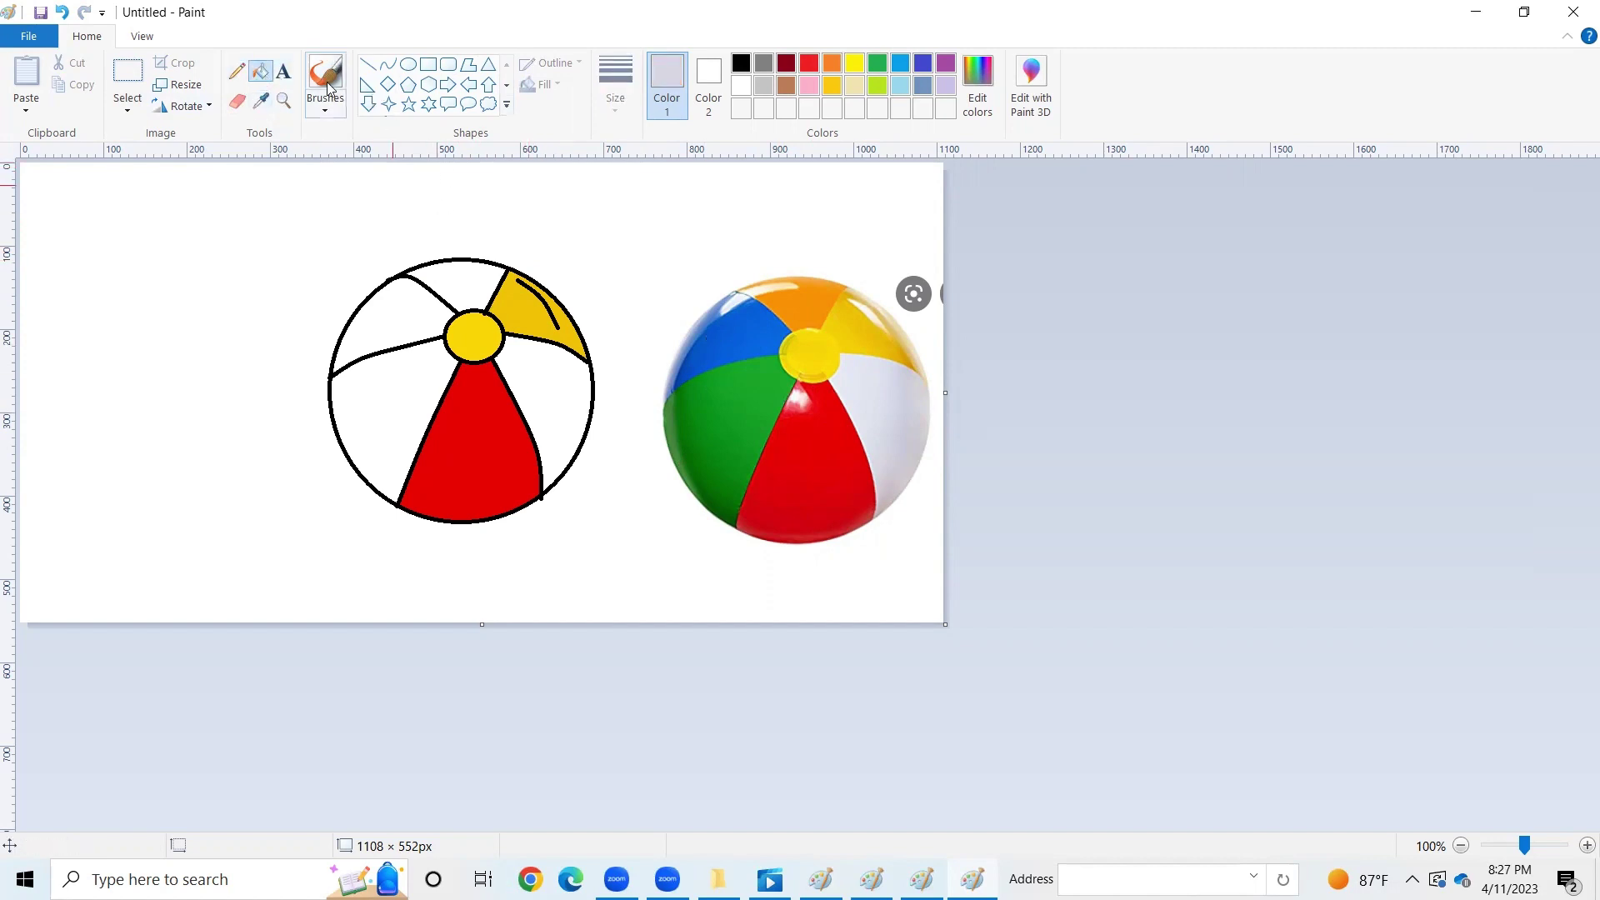
click(260, 103)
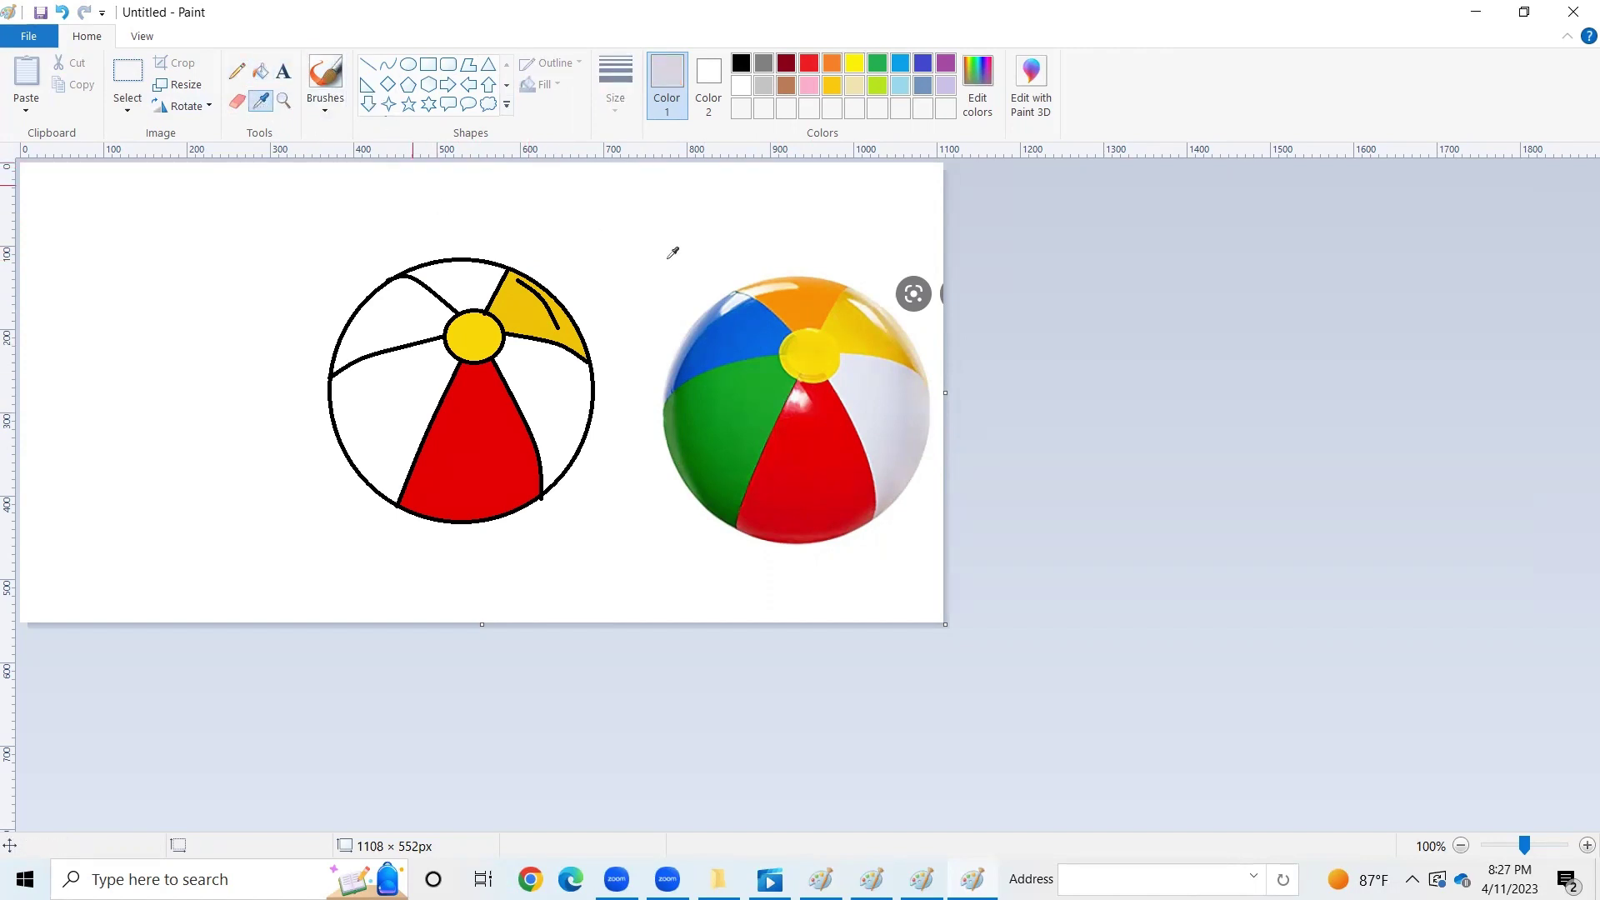
click(883, 392)
click(550, 376)
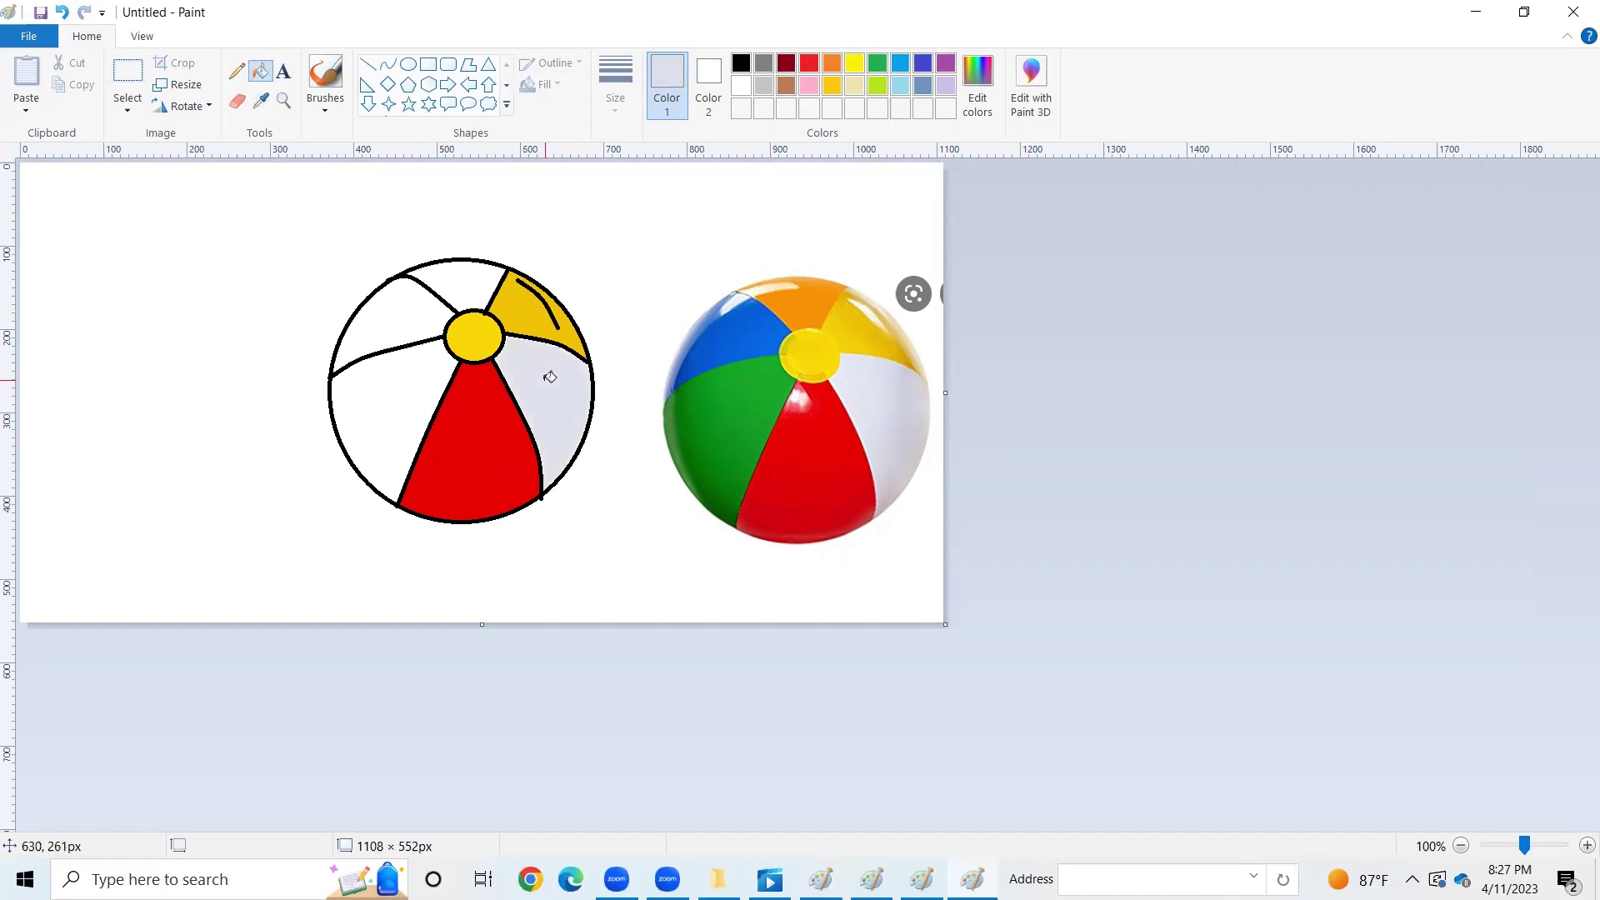
Step: Fill the top panel orange, top-left panel blue and left panel green
click(261, 103)
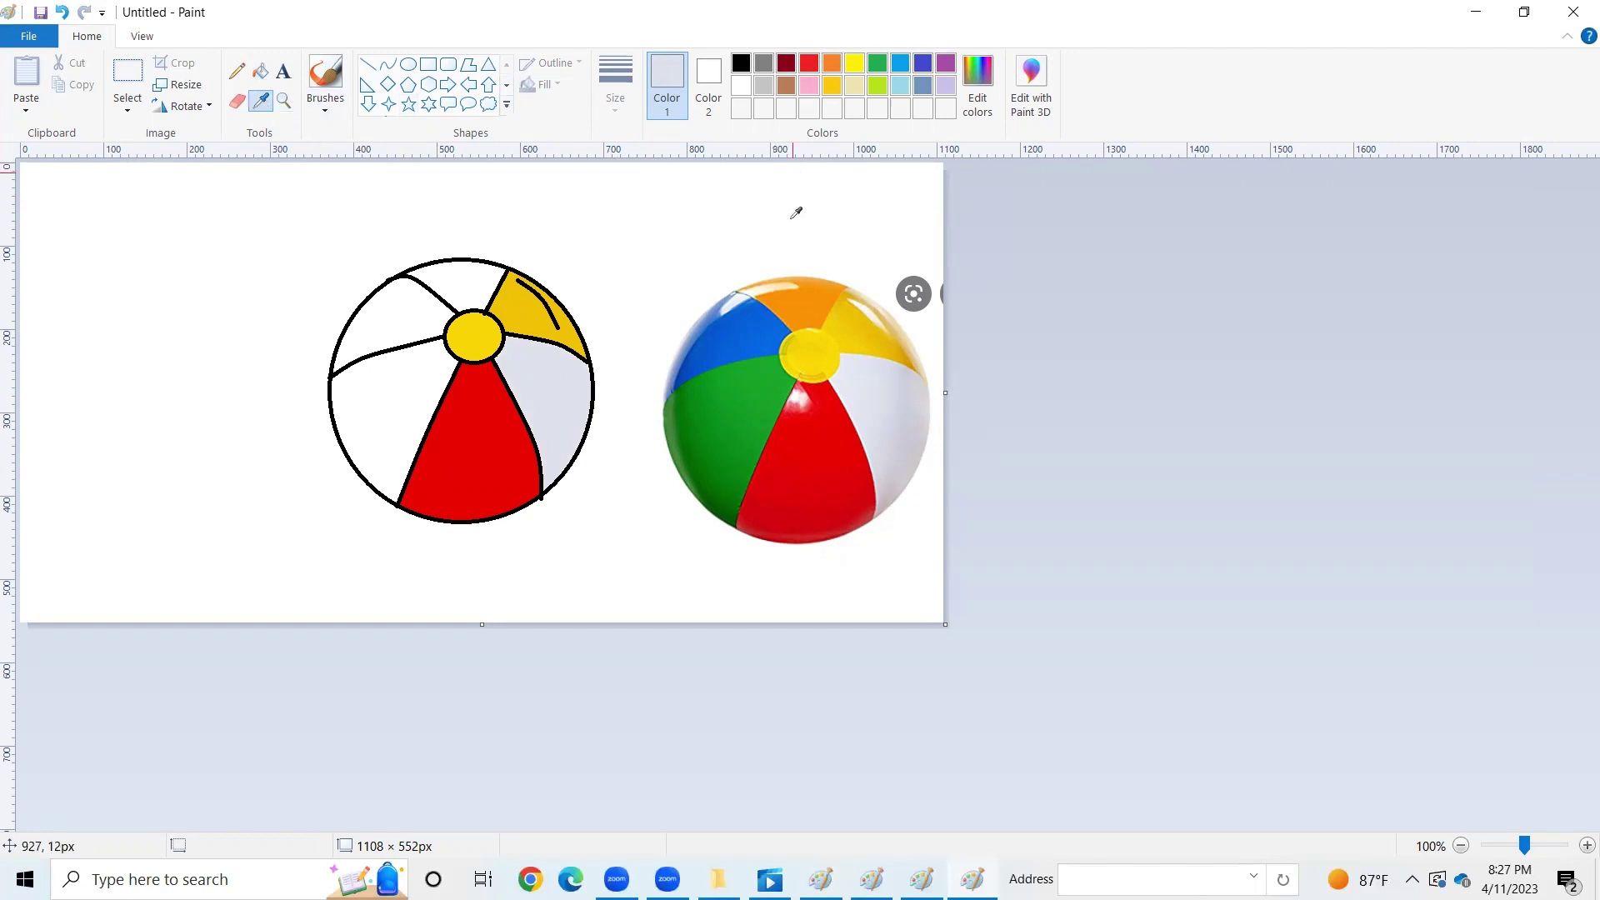
click(812, 310)
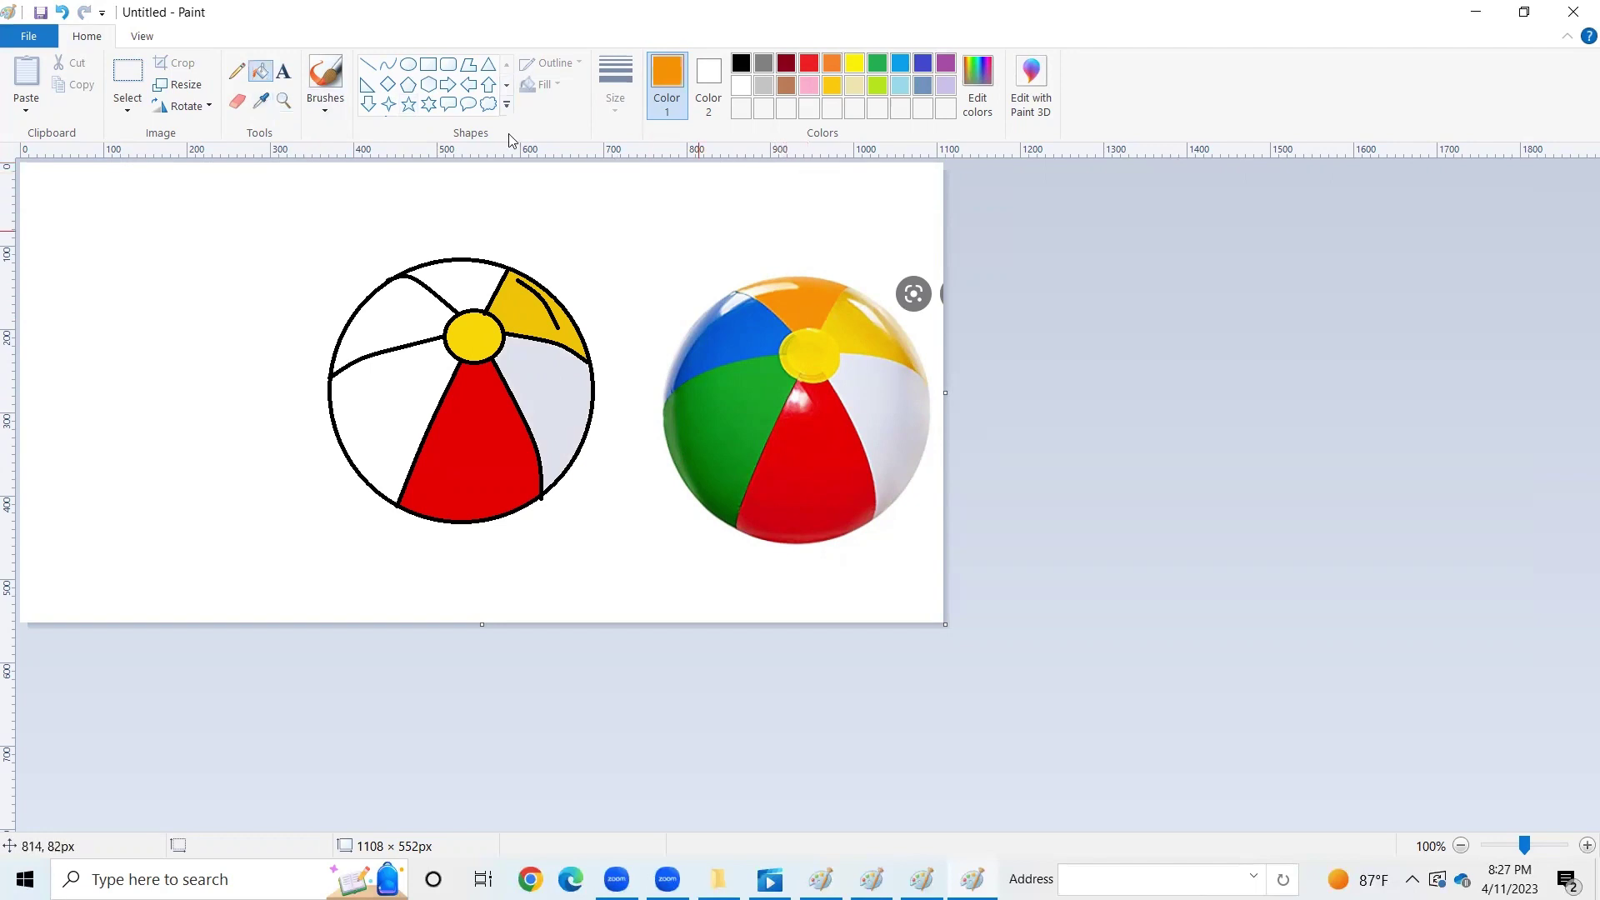
click(472, 285)
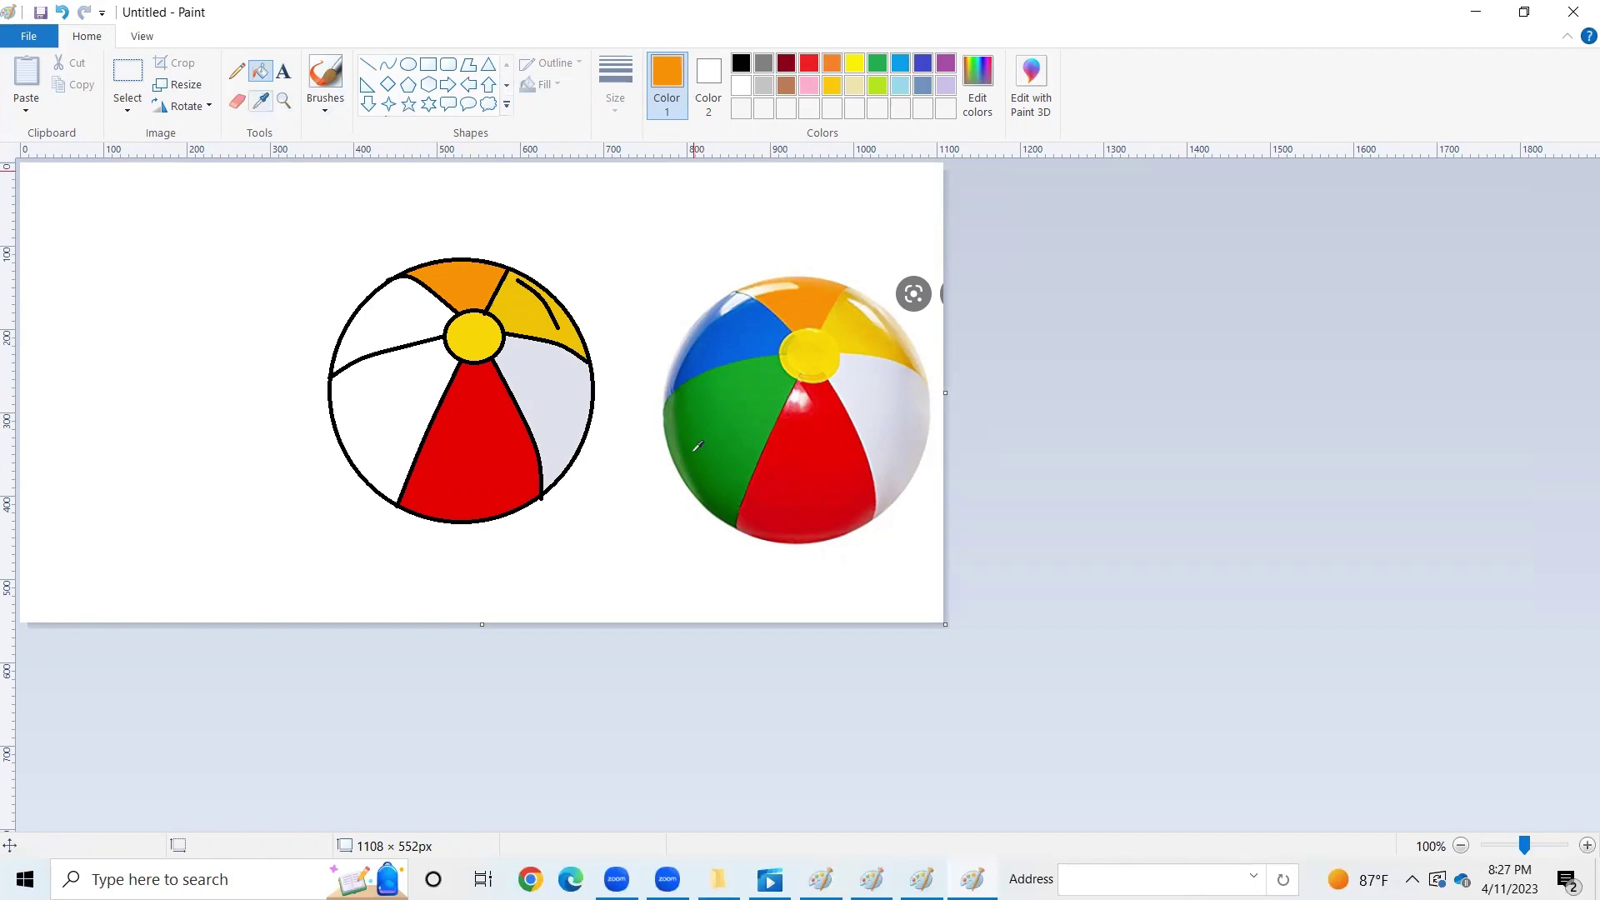
click(732, 332)
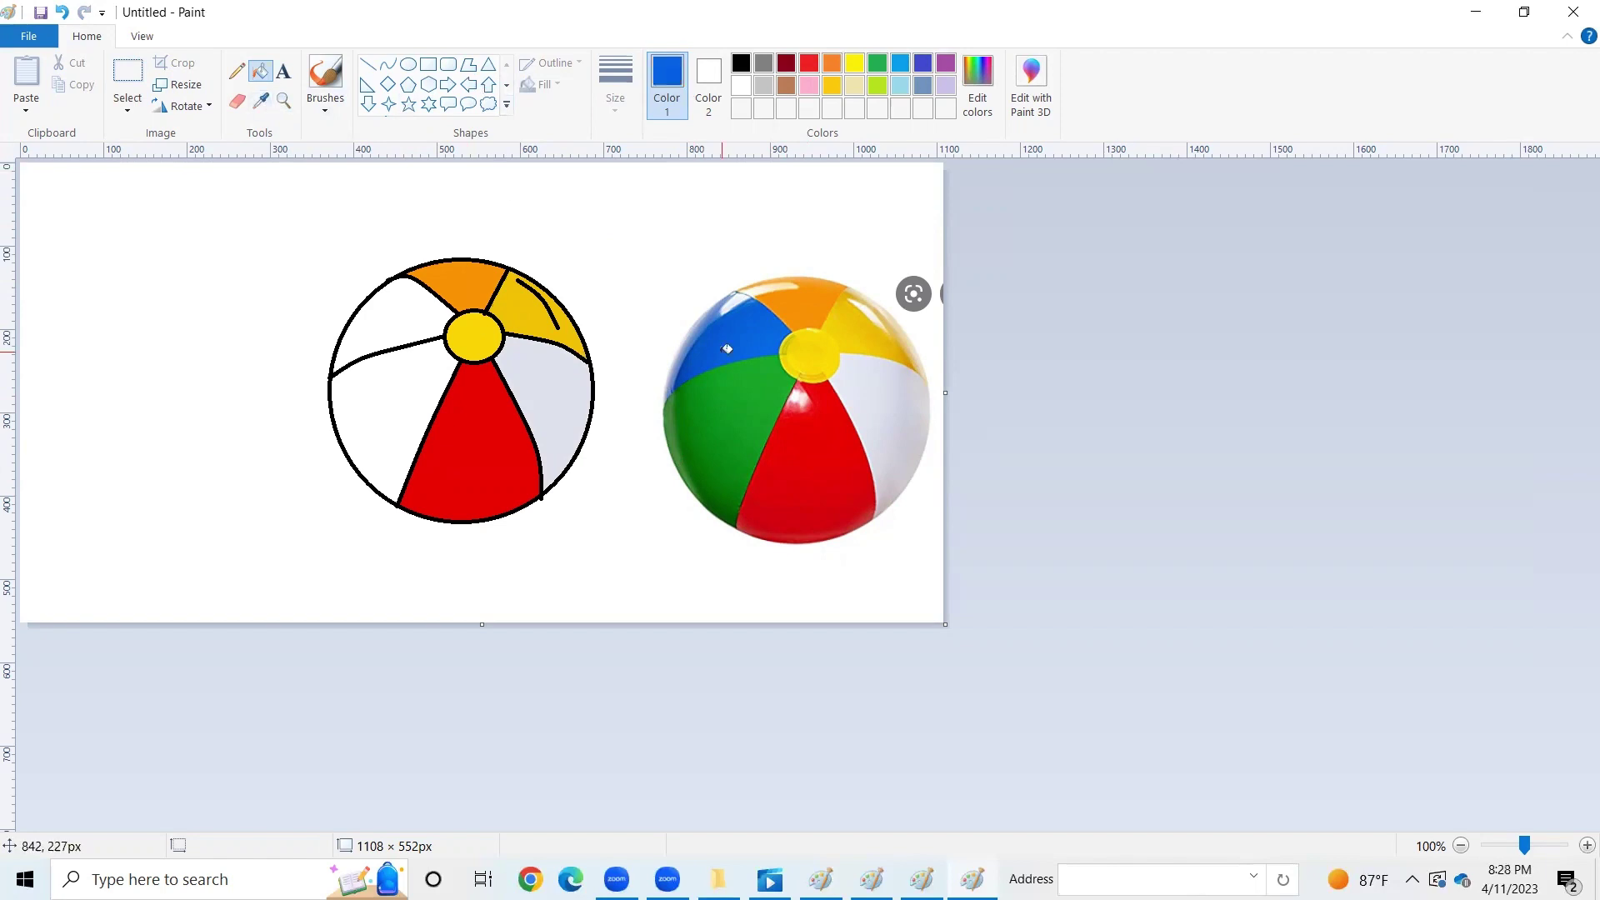
click(400, 302)
click(261, 101)
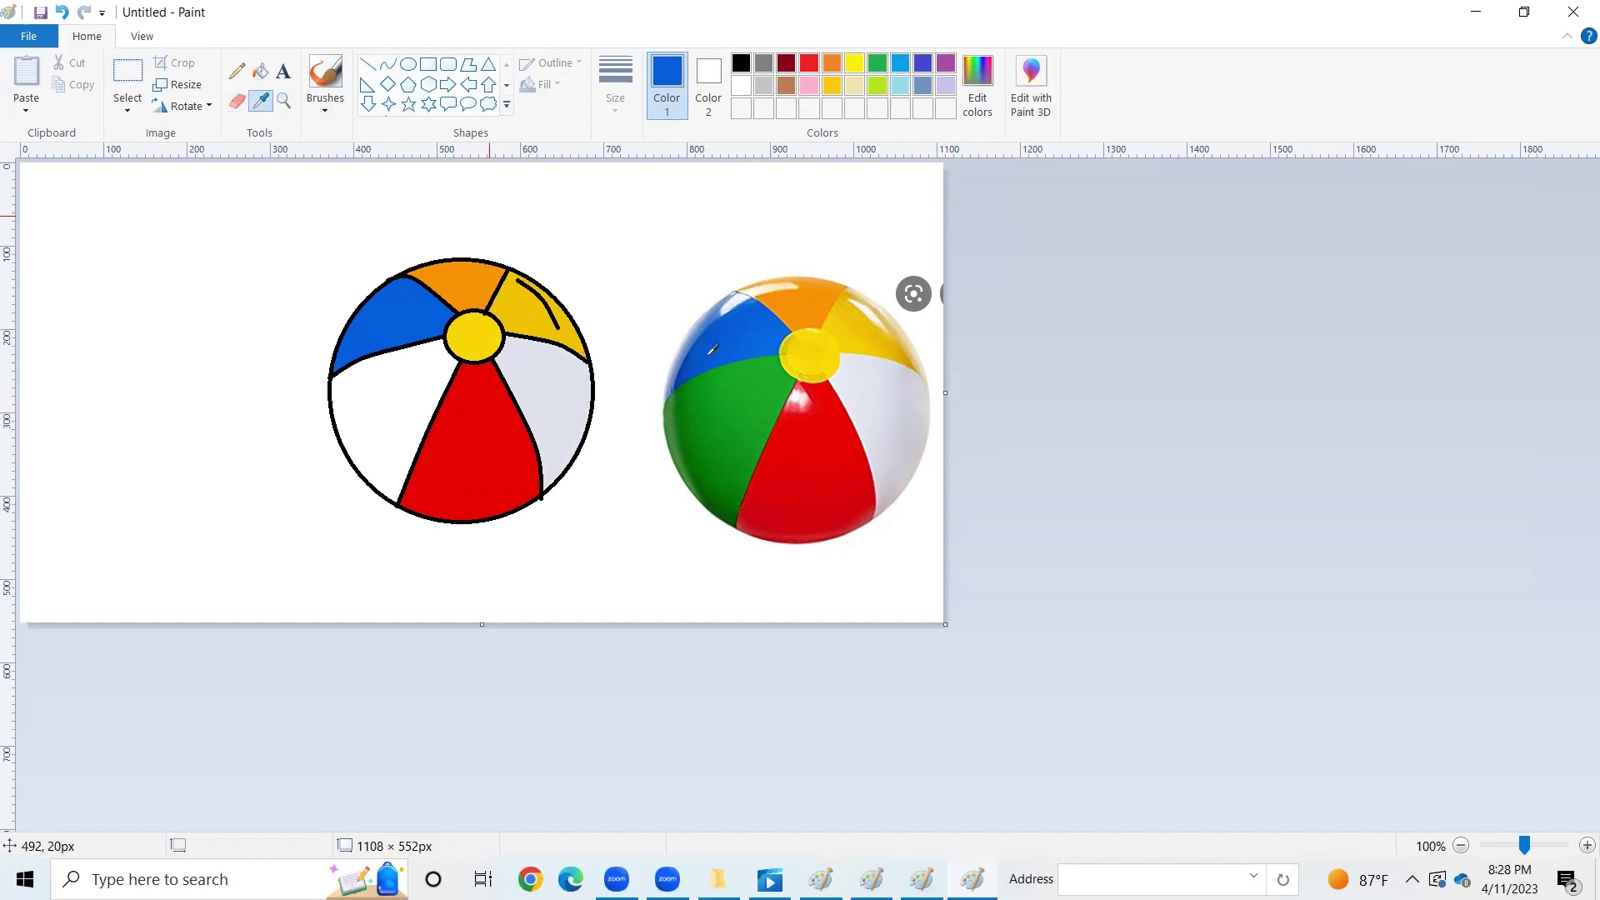
click(732, 392)
click(427, 387)
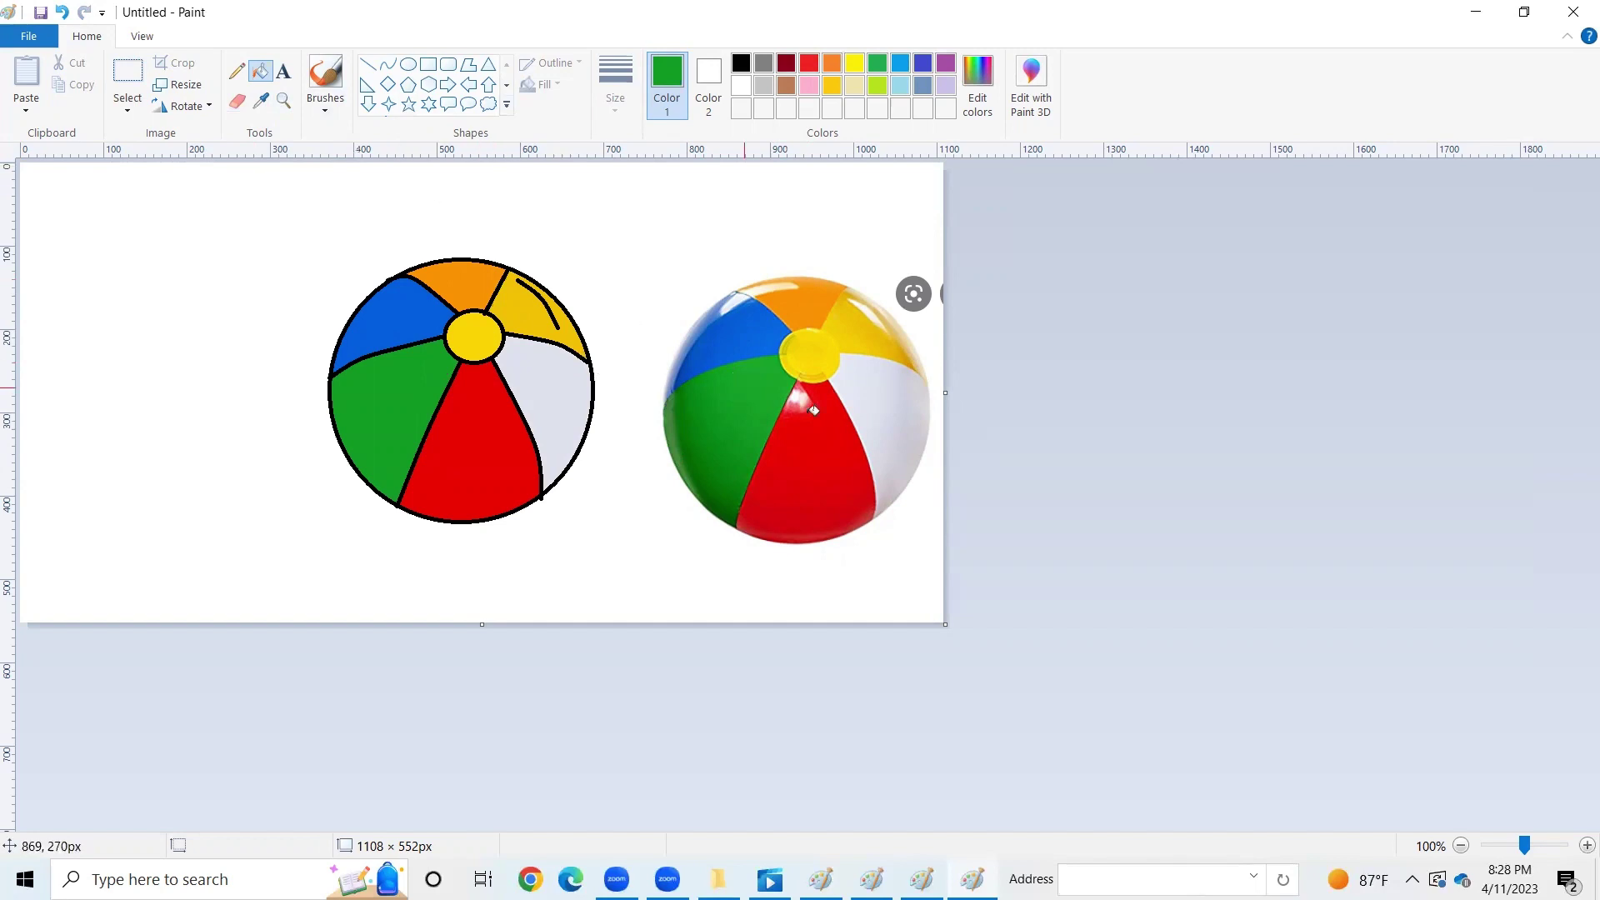
Step: Crop the photo ball off the canvas and fill the background purple
drag(943, 390, 659, 392)
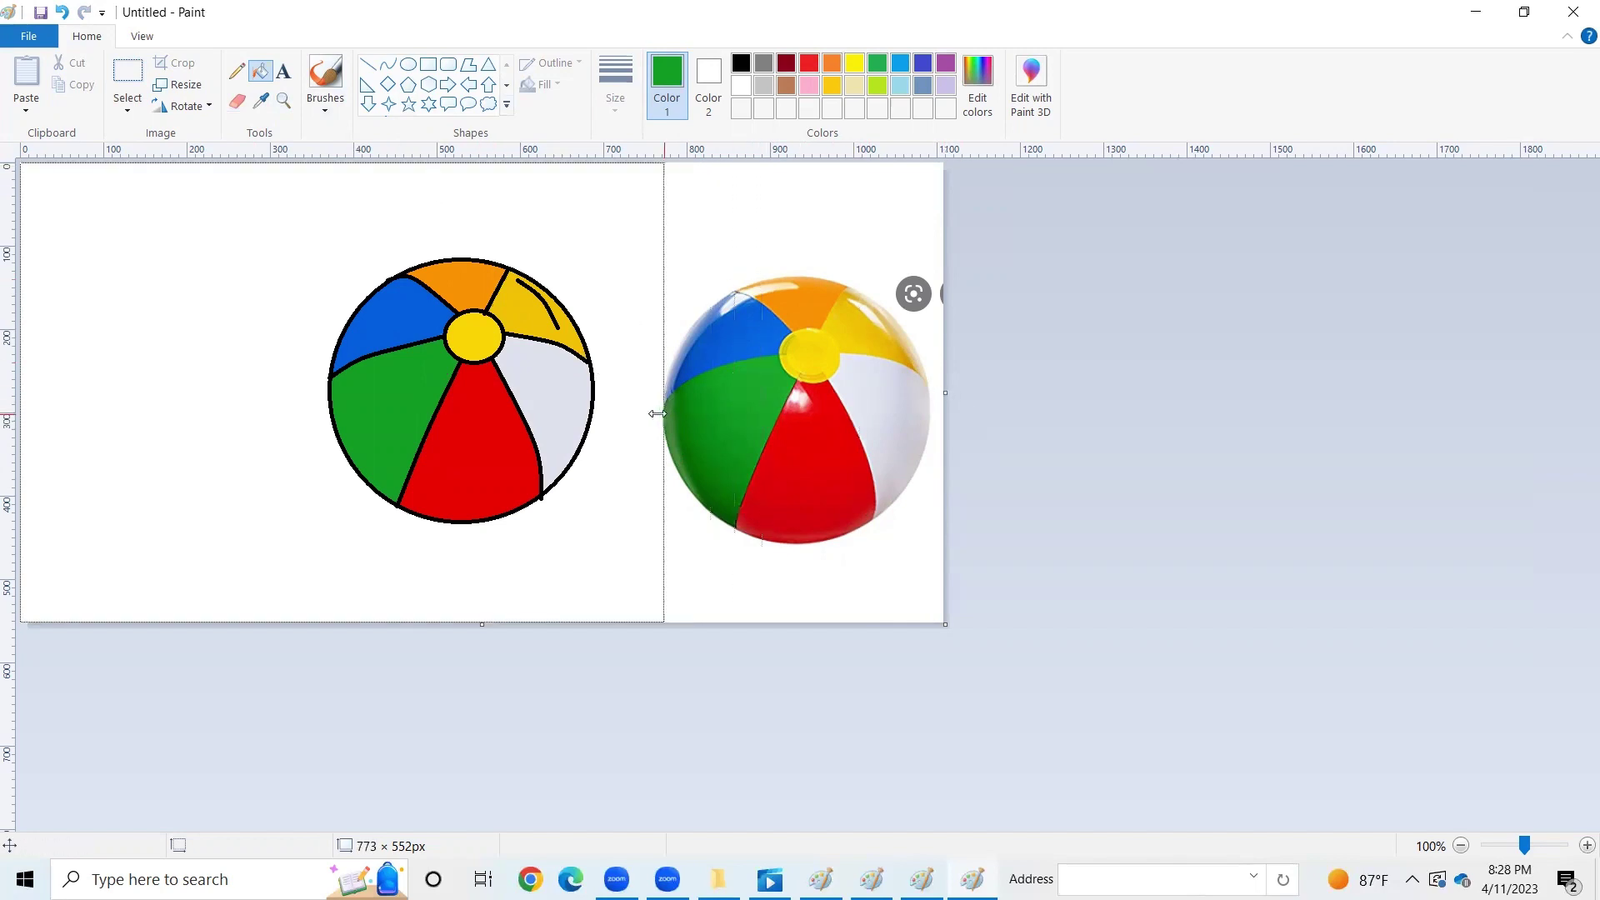
click(947, 66)
click(303, 233)
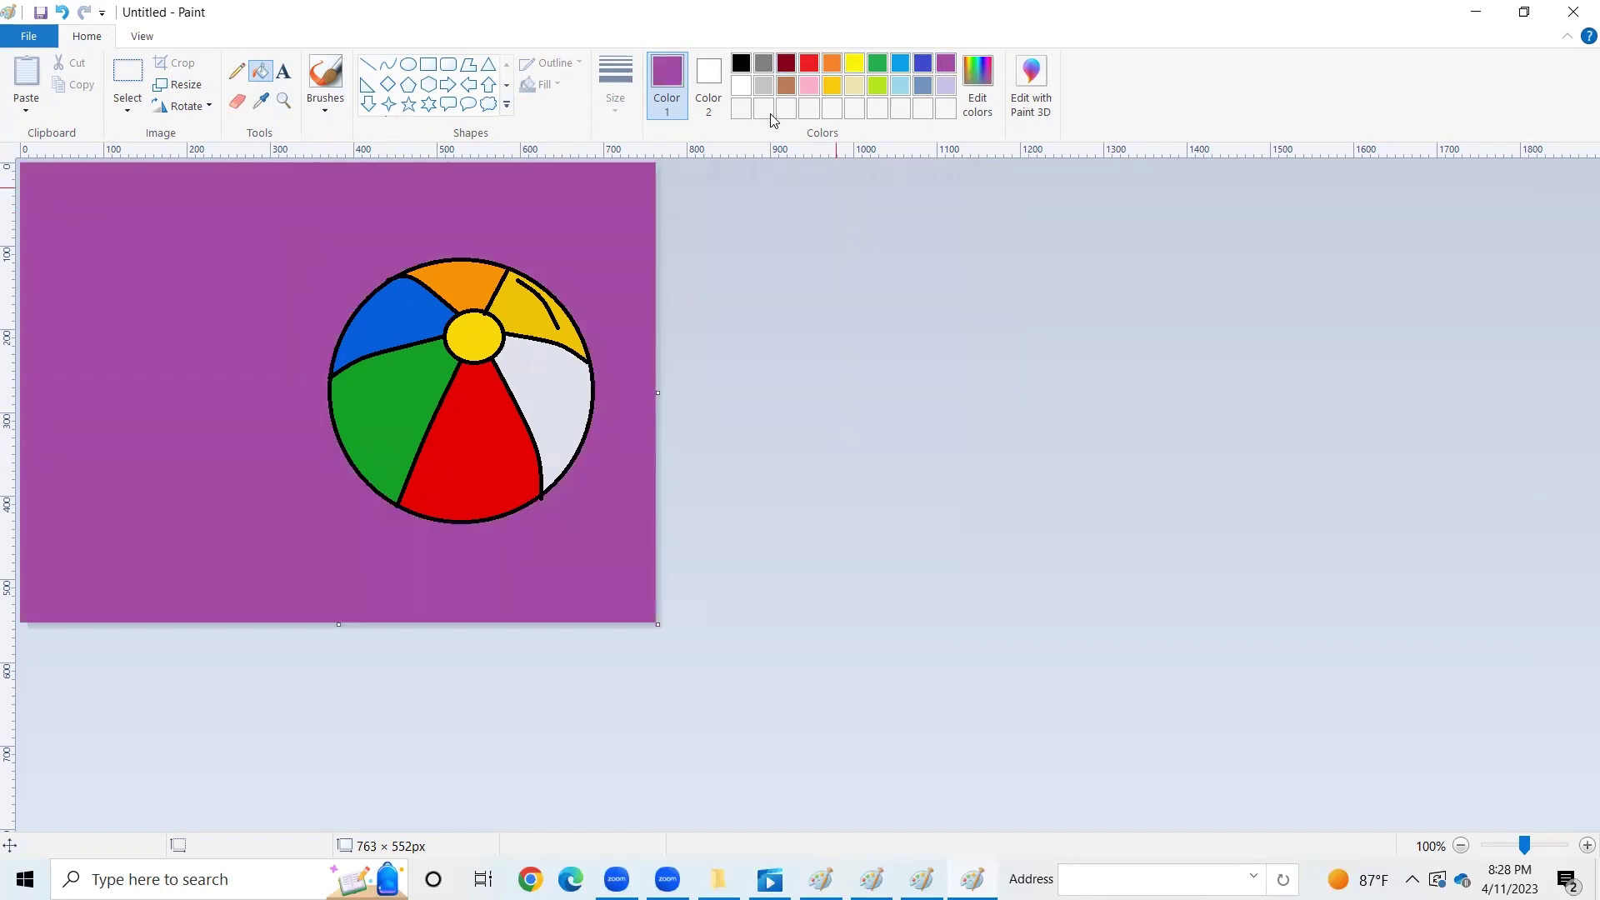
Step: Try a yellow background, then settle on a lavender background fill
click(785, 87)
click(811, 86)
click(601, 240)
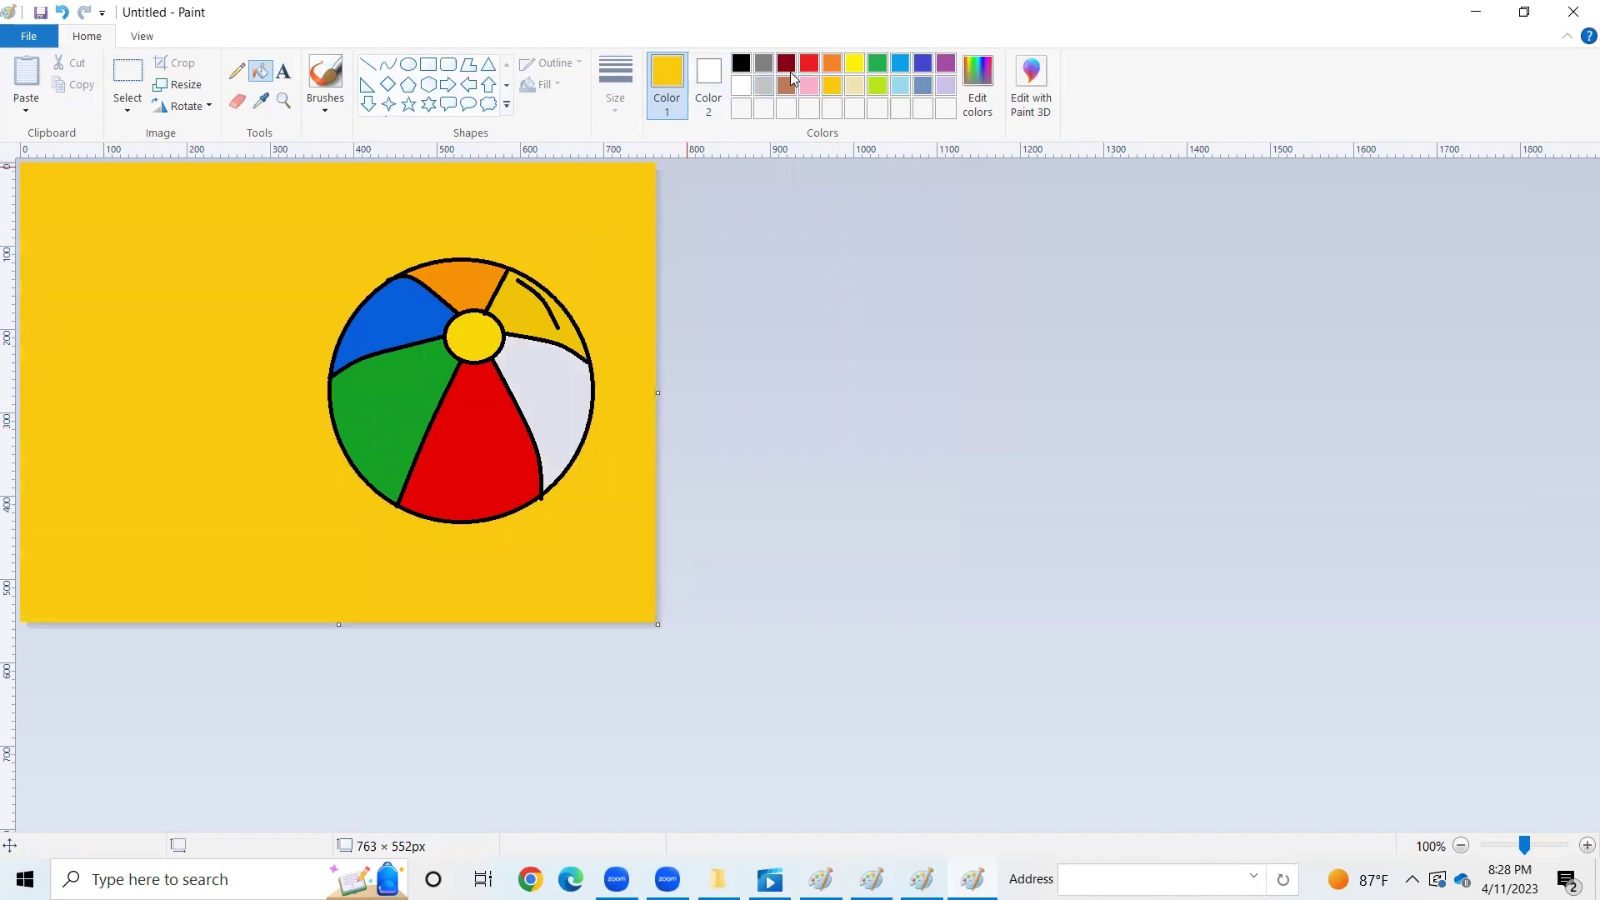
click(901, 71)
click(946, 86)
click(634, 220)
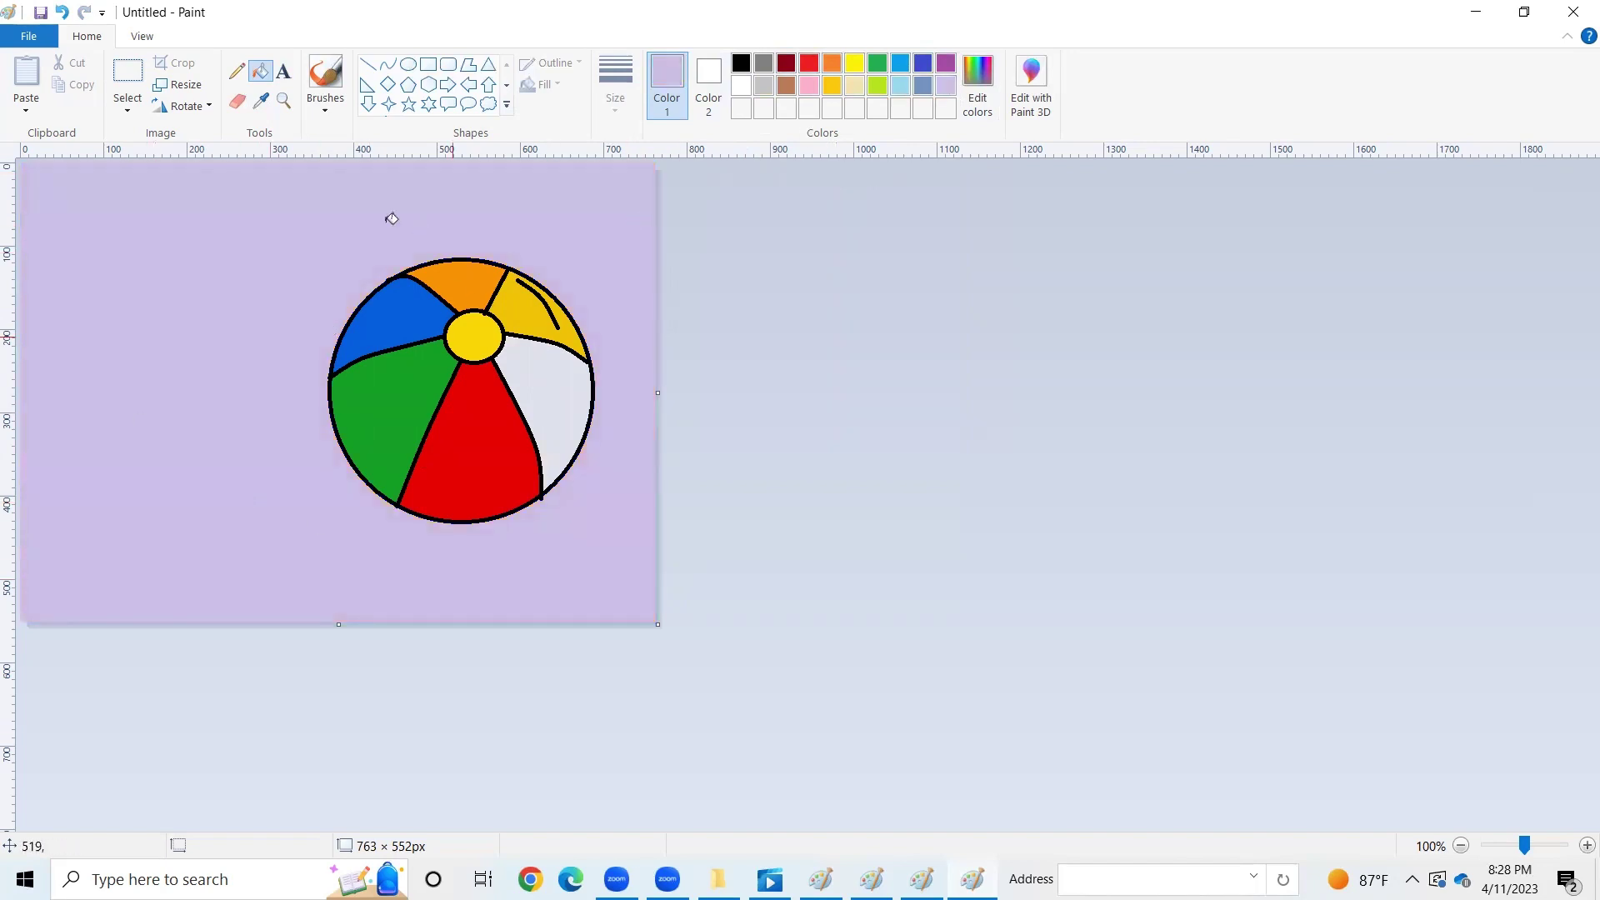